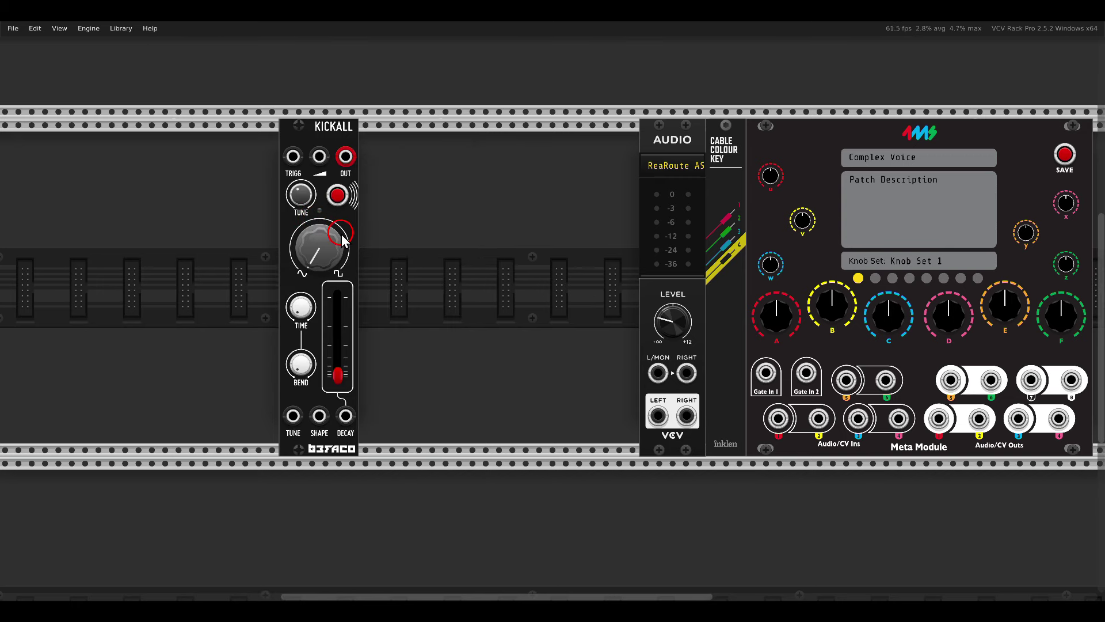
- Add a VCA Mix module beside the Audio module and cable its Mix output to Audio's L/Mon input and MetaModule audio output 1
right_click(427, 243)
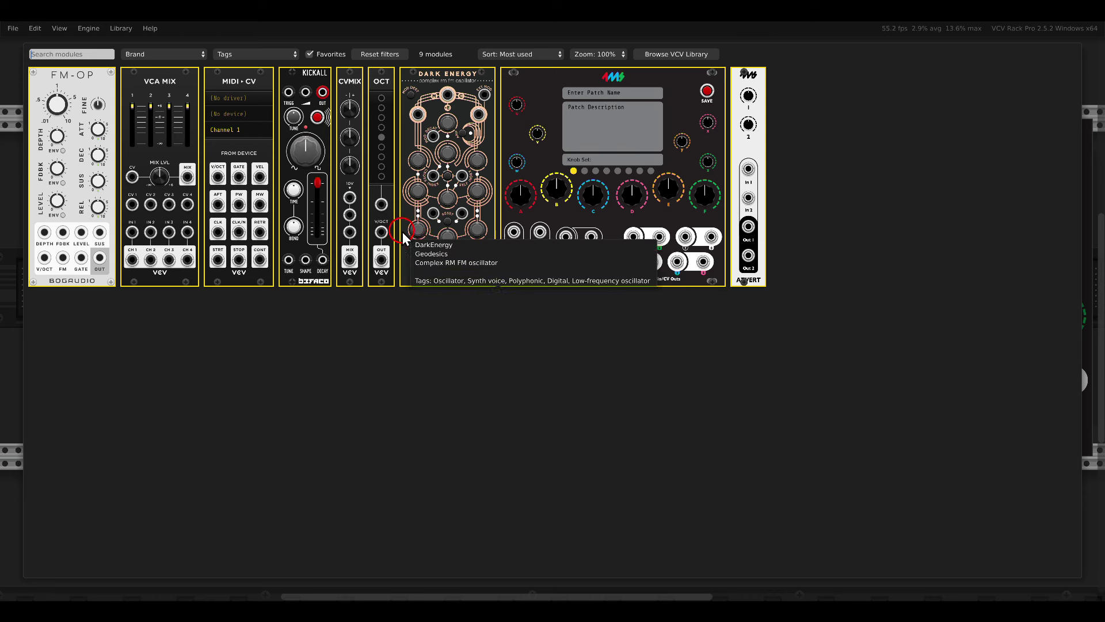
drag(163, 104, 555, 223)
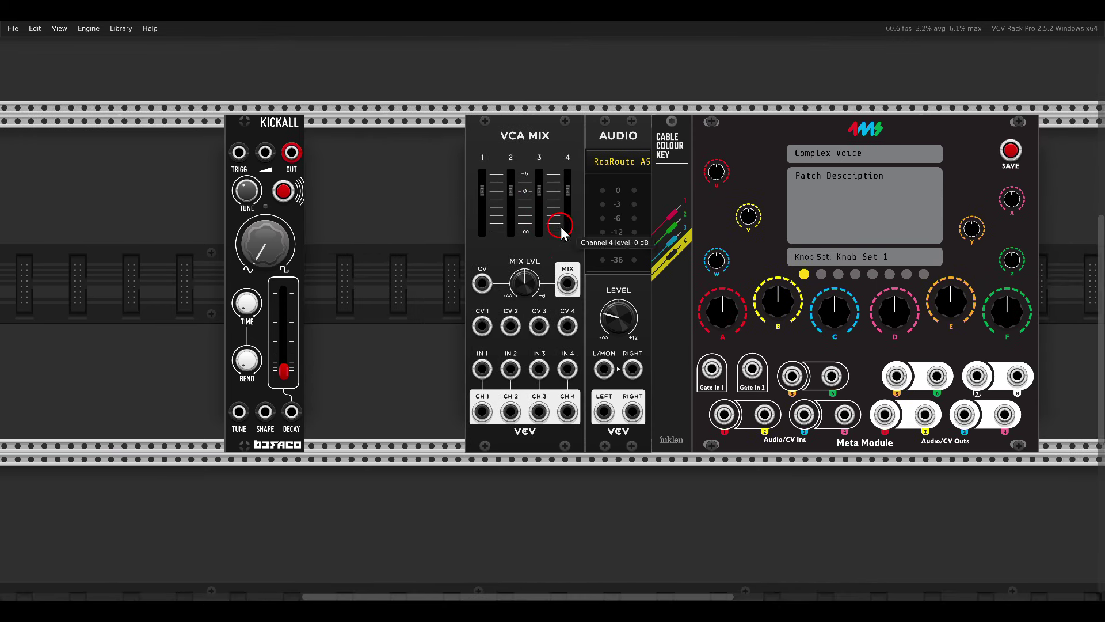
drag(567, 282, 603, 370)
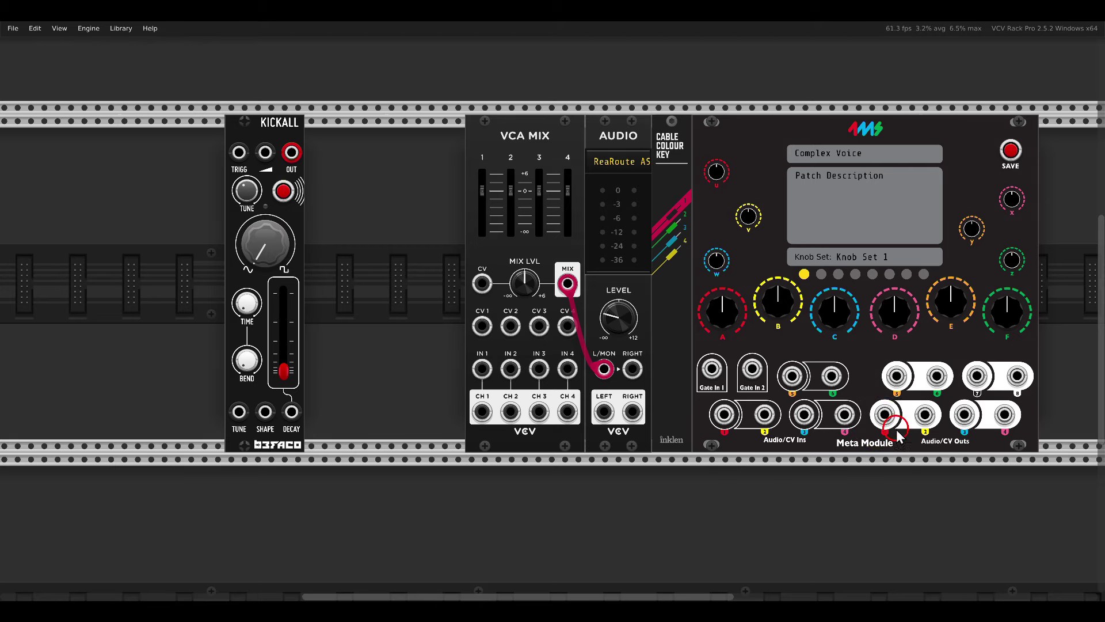
drag(884, 414, 568, 283)
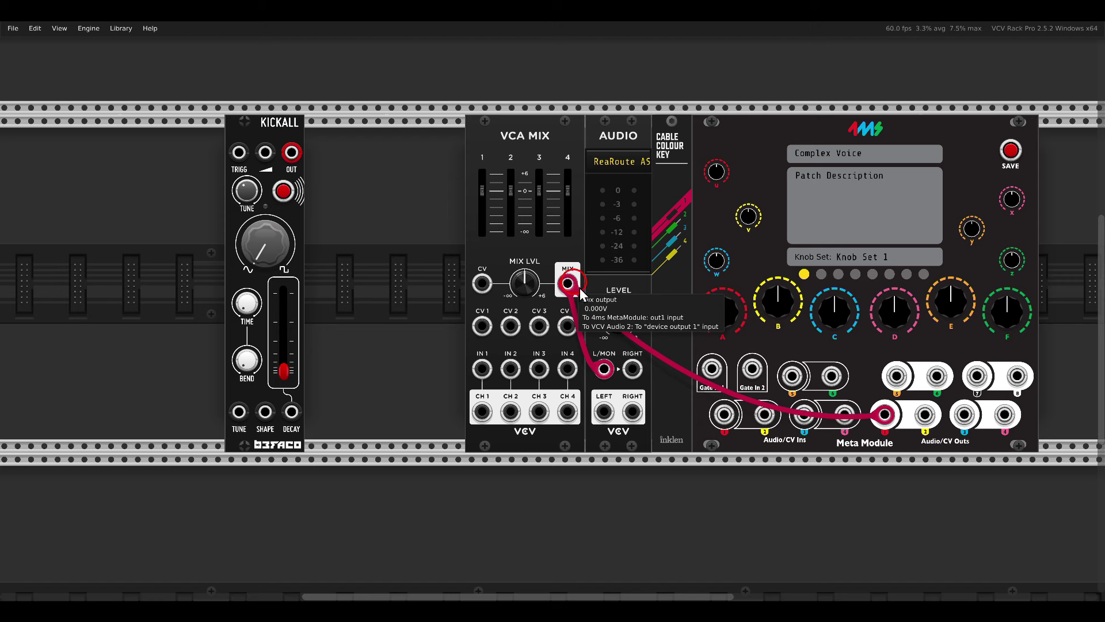
click(882, 415)
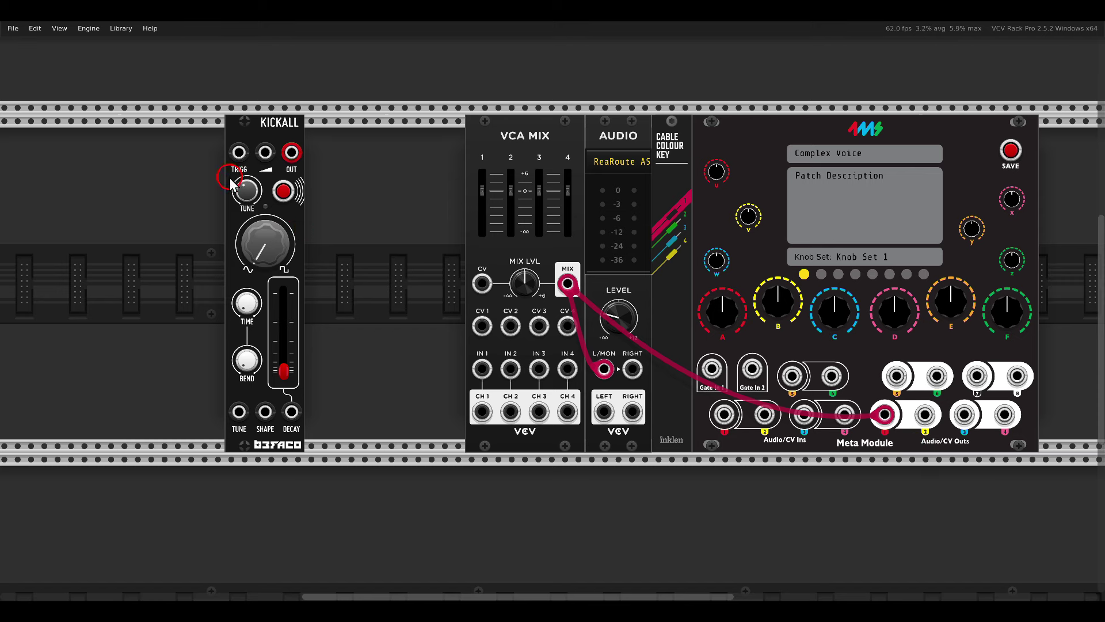
- Add an Octave module directly before Kickall and cable its output to Kickall's Tune input
click(246, 191)
drag(285, 213, 332, 221)
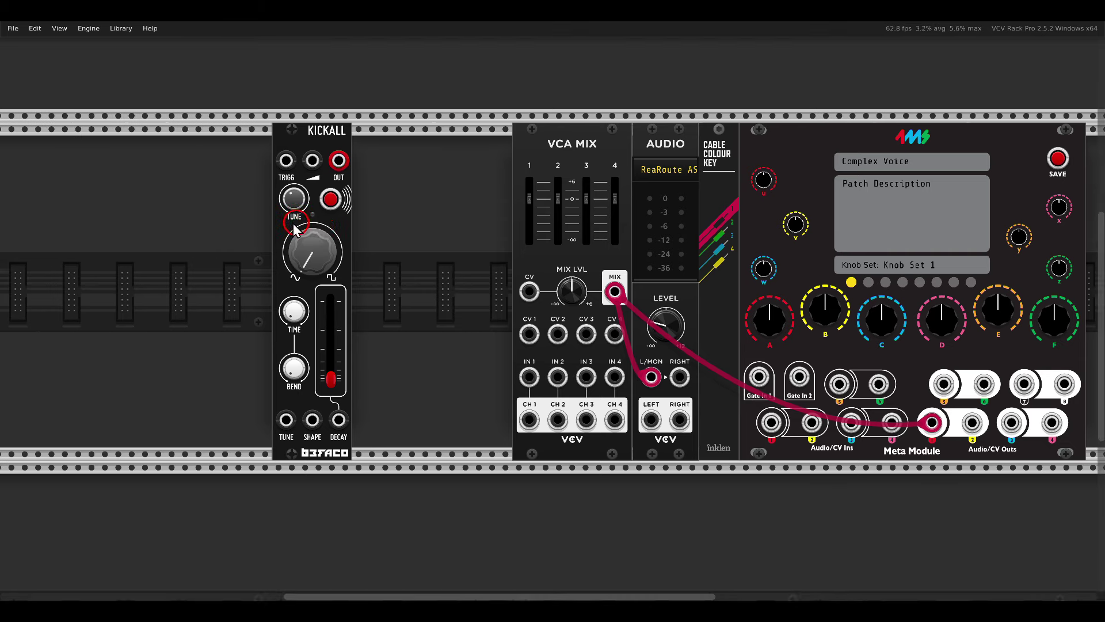
right_click(260, 216)
click(378, 91)
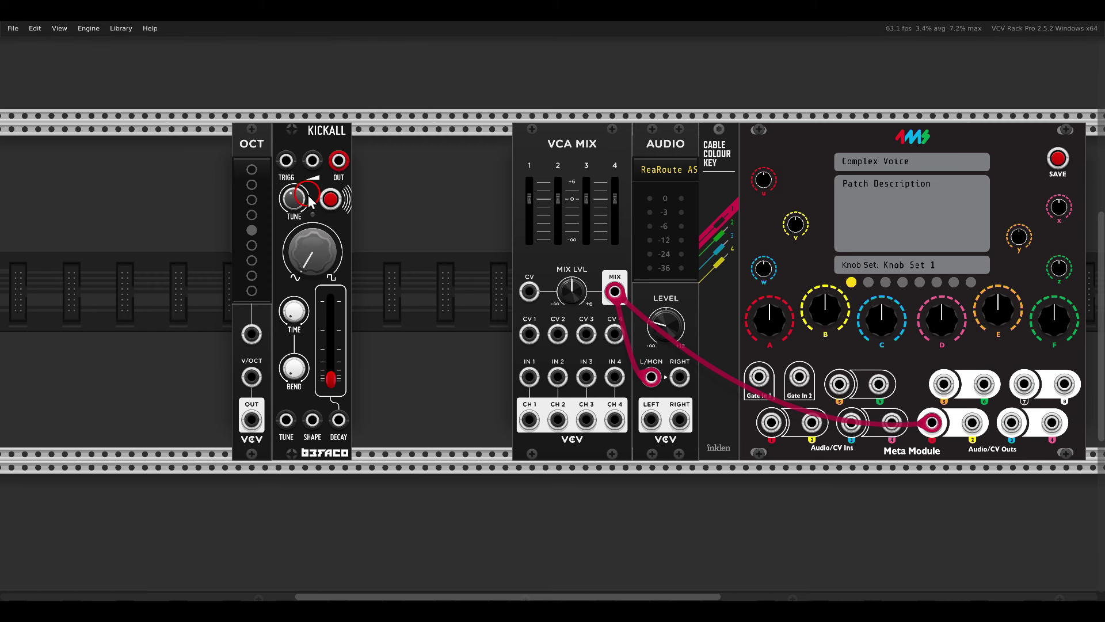
drag(251, 419, 286, 419)
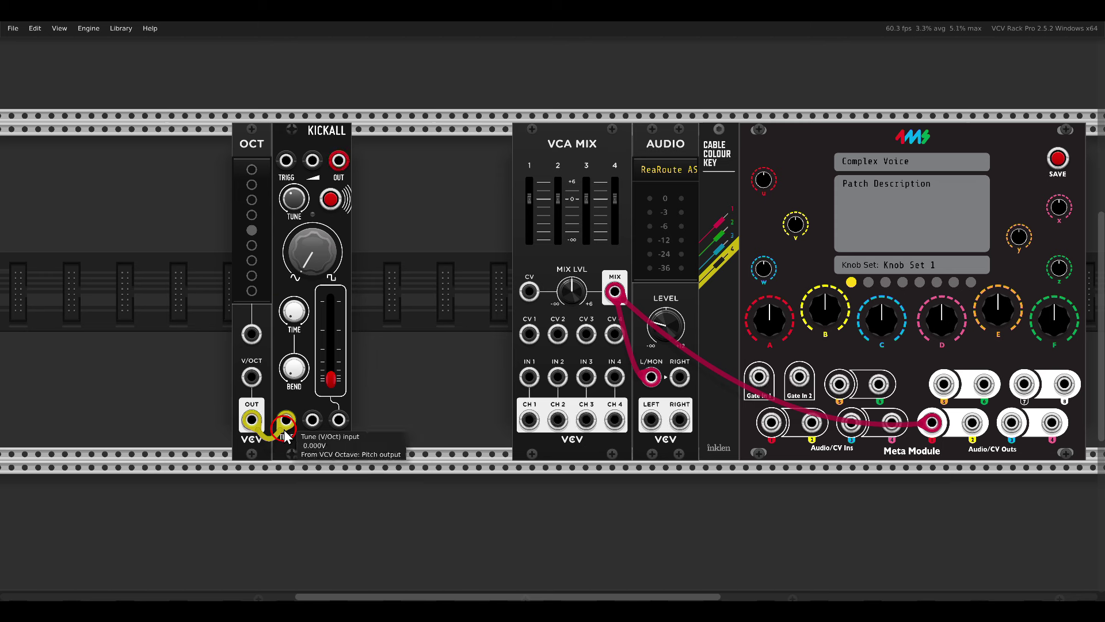
click(252, 199)
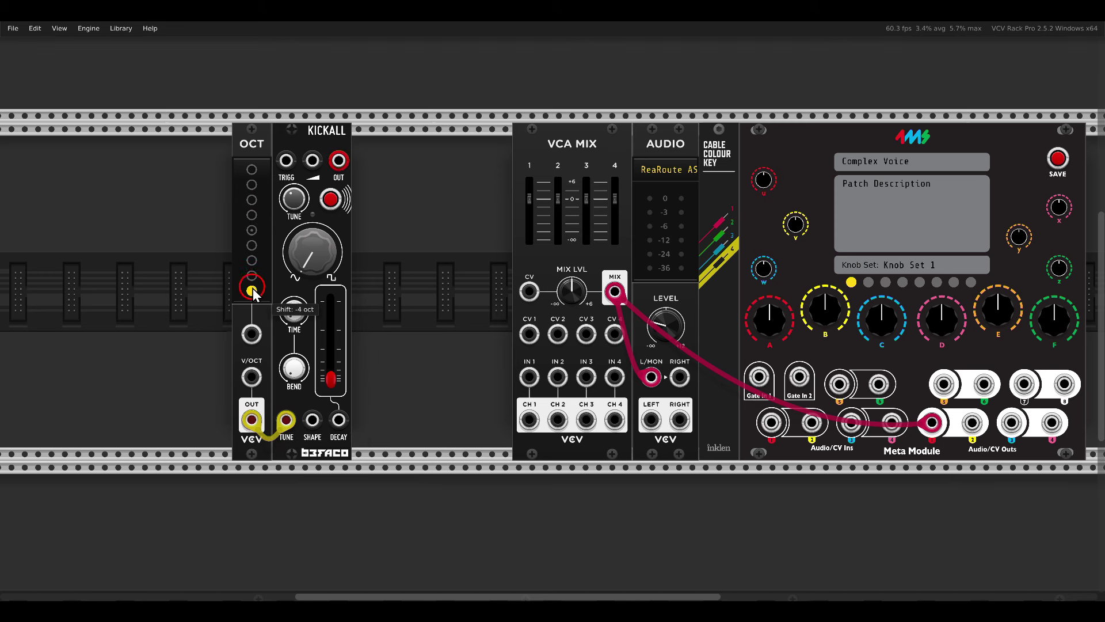
click(253, 230)
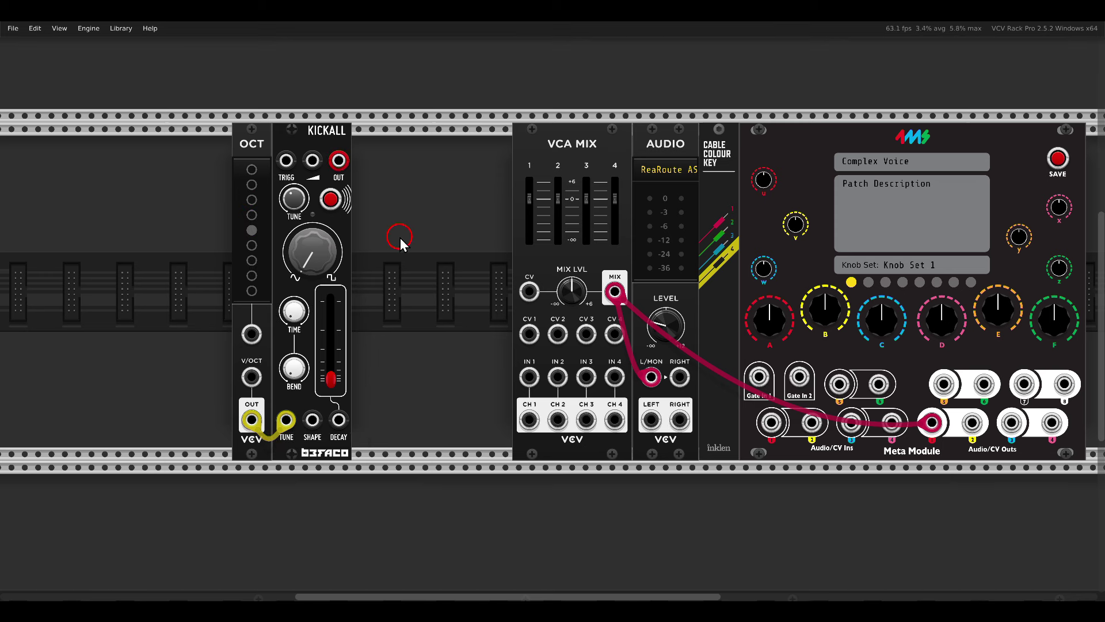
- Rename the MetaModule's first knob set as KickAll
scroll(458, 263, right, 2)
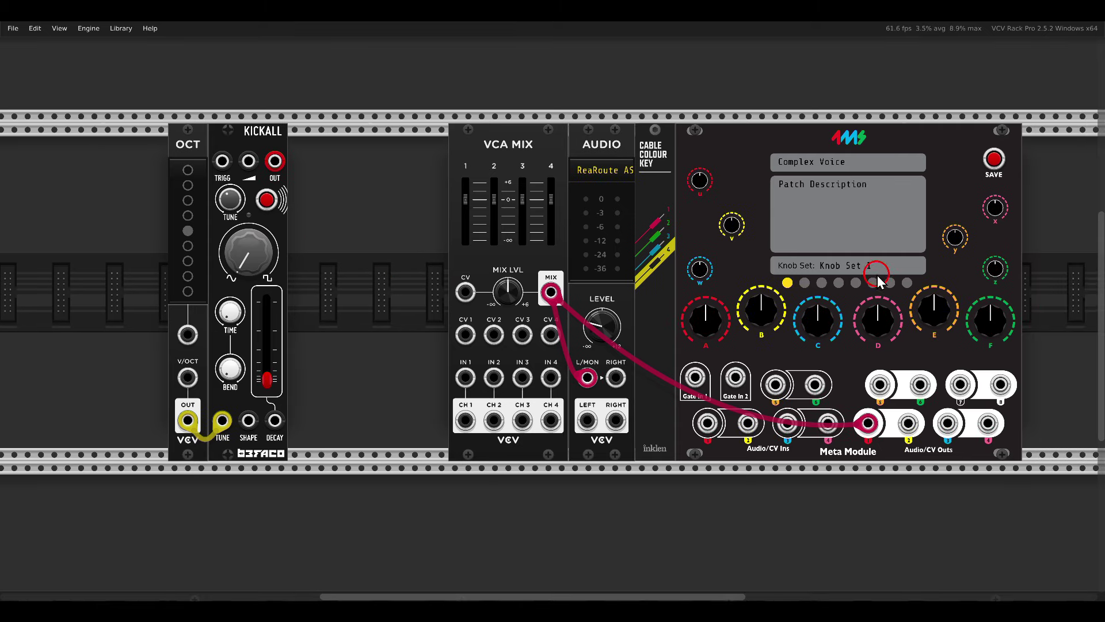
click(804, 283)
click(821, 282)
click(839, 283)
click(855, 283)
click(838, 283)
click(804, 283)
key(ctrl+a)
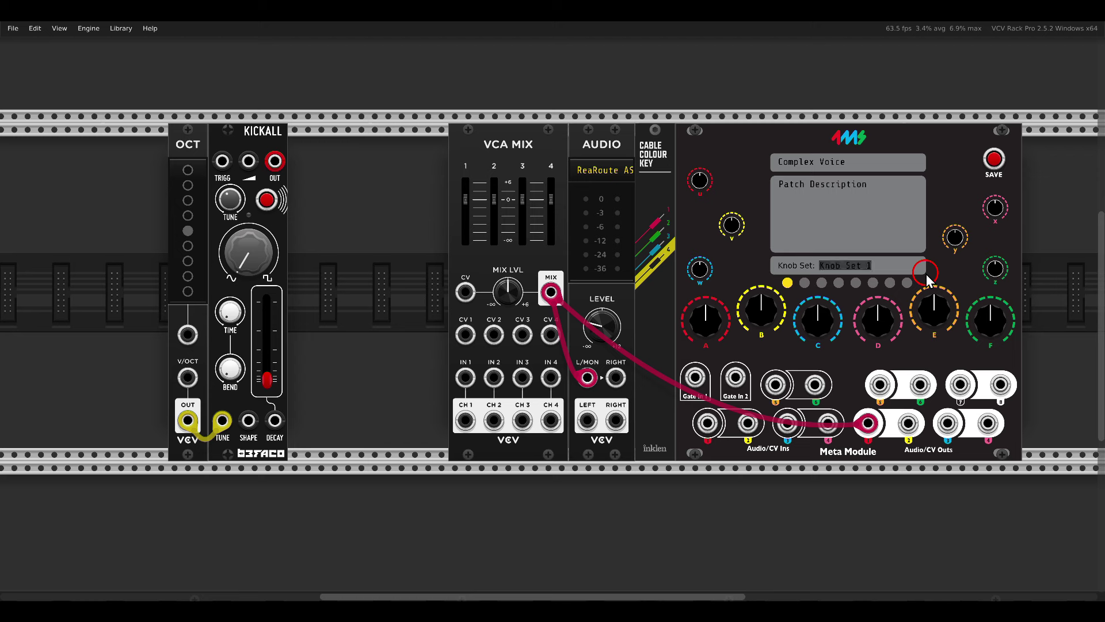
text(KickAll)
- Select the Octave and Kickall modules together and move them directly against the VCA Mix module
scroll(436, 232, left, 2)
drag(483, 222, 257, 192)
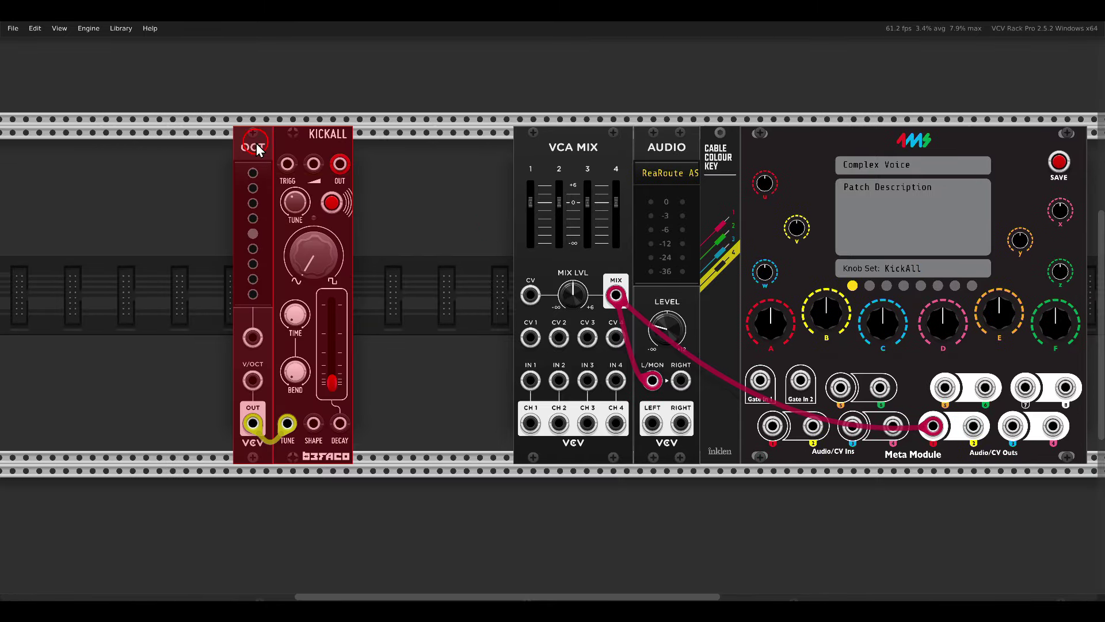
drag(256, 143, 419, 138)
click(449, 106)
scroll(507, 138, right, 2)
scroll(606, 306, up, 1)
scroll(587, 264, right, 2)
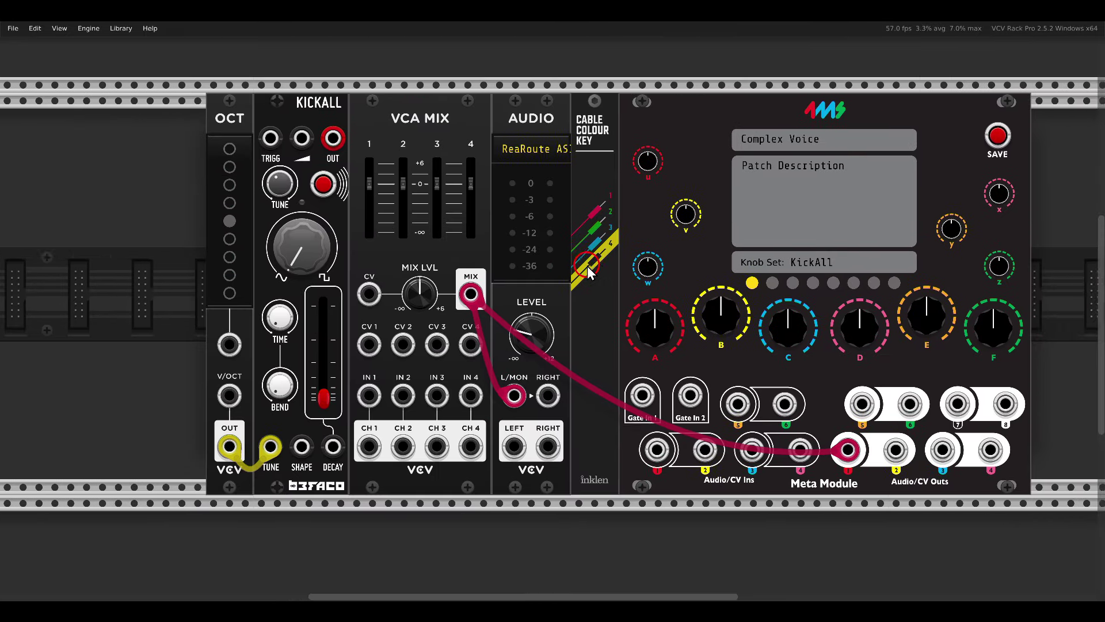
- Map MetaModule knob A to the Octave module's shift with the alias Octave, and reset the knob to its default
click(628, 328)
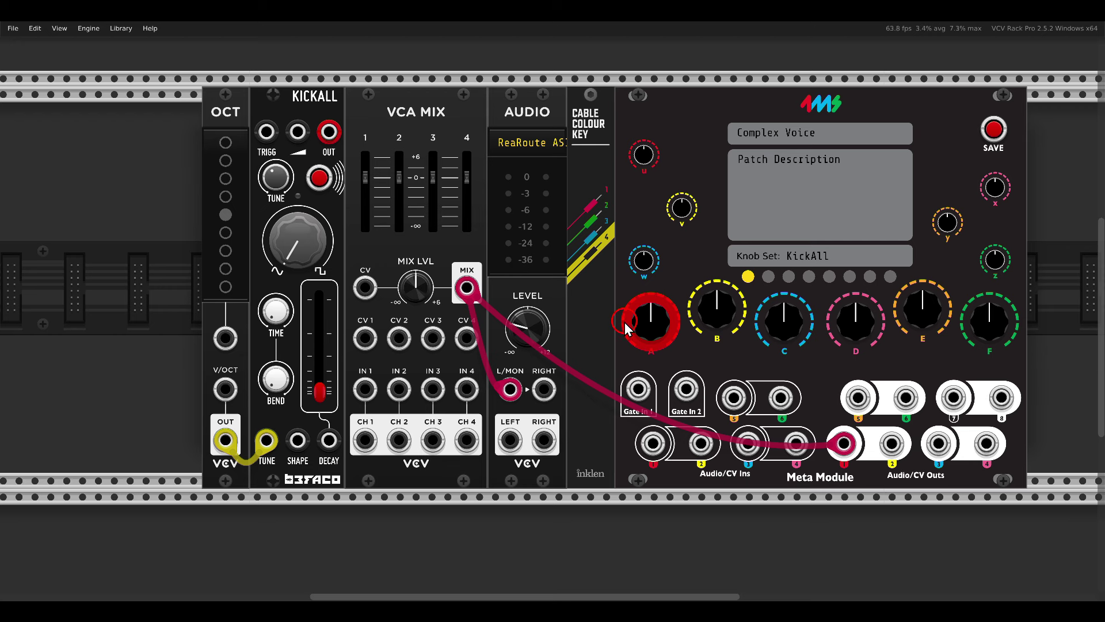
click(229, 216)
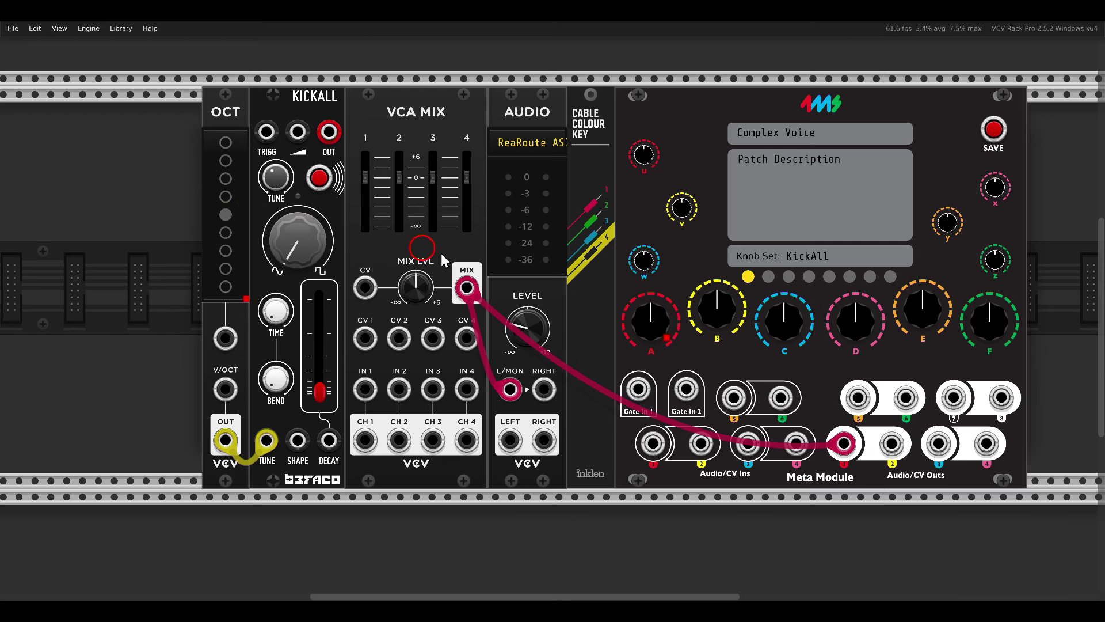
drag(655, 323, 632, 240)
right_click(651, 325)
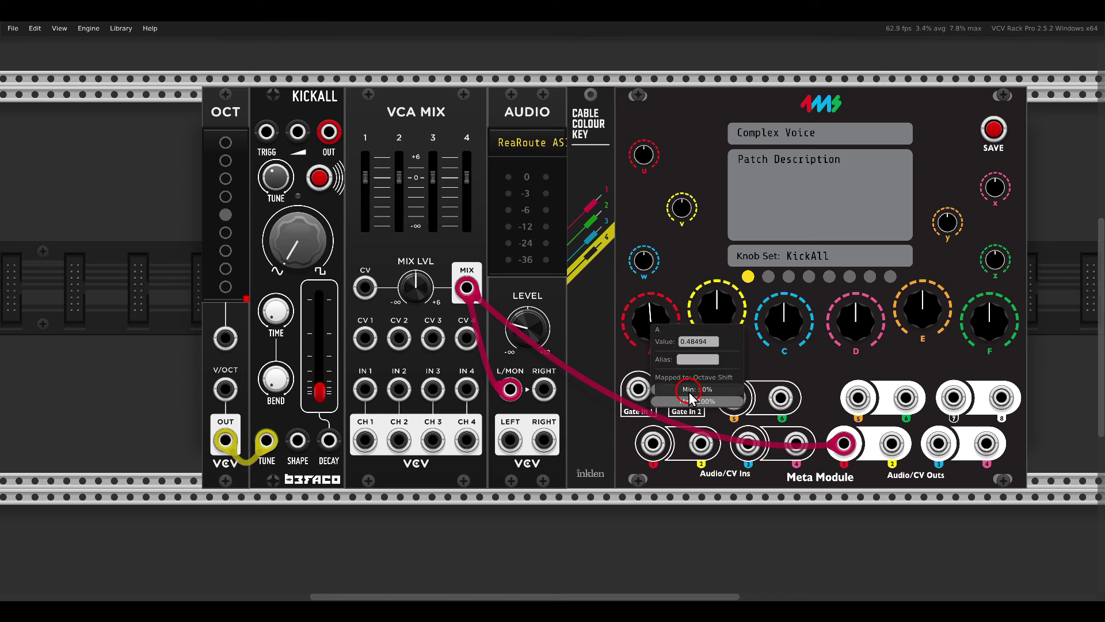
click(688, 361)
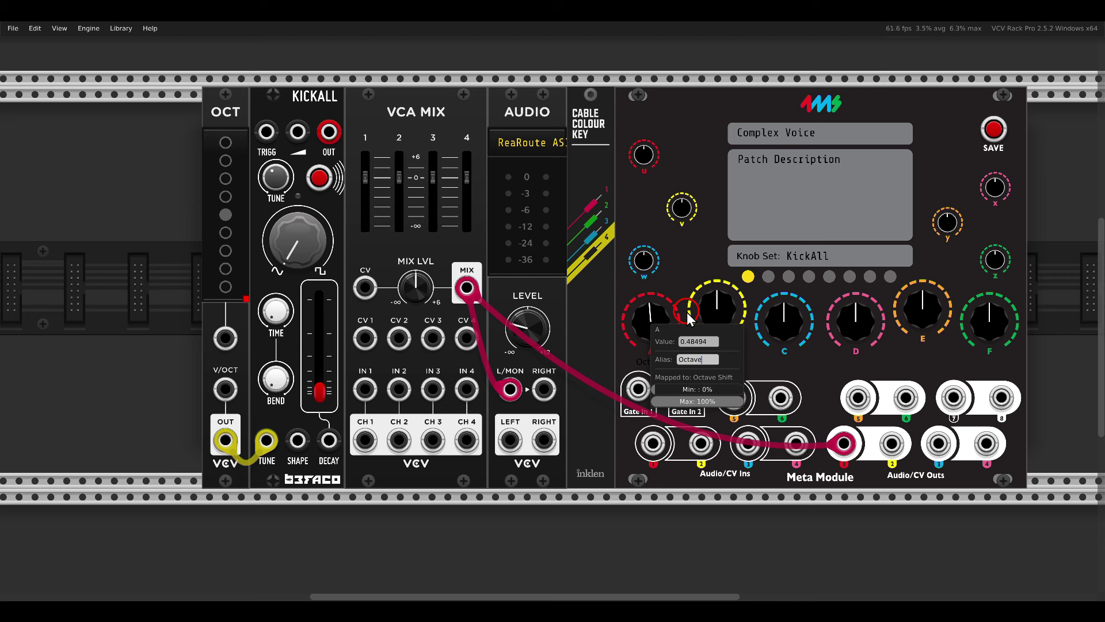
text(Octave)
key(Return)
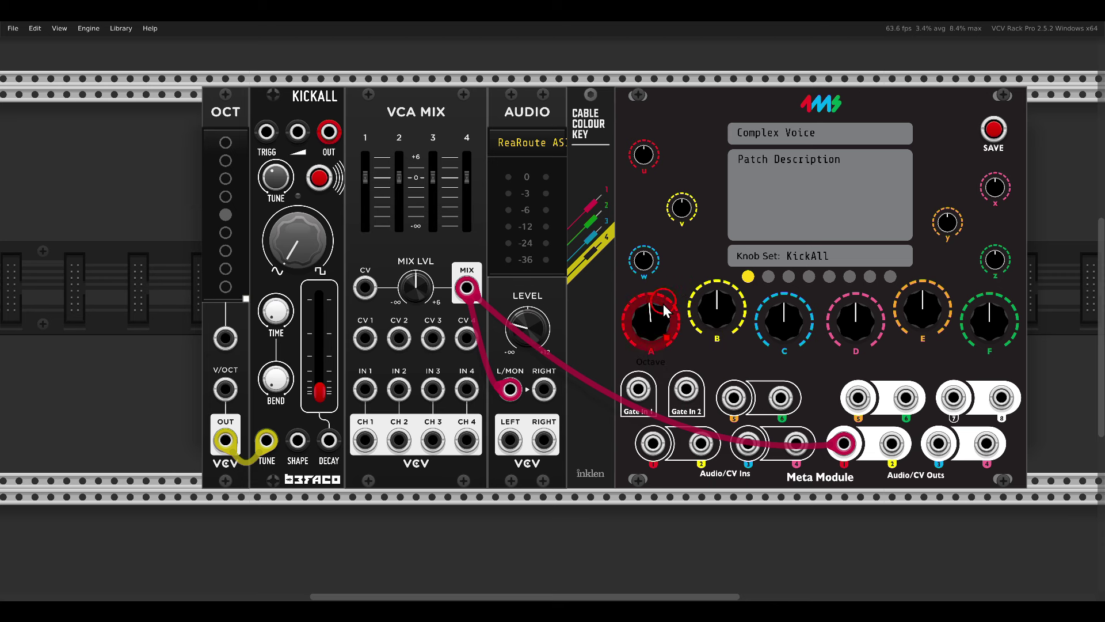
double_click(653, 316)
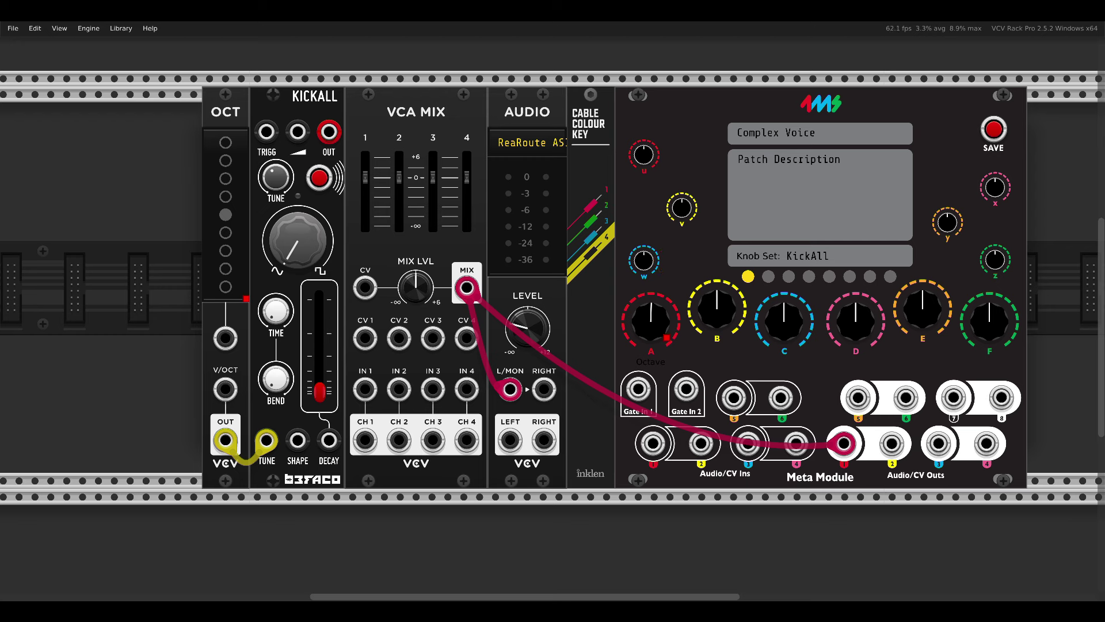
- Map MetaModule knob B to Kickall's envelope decay slider and give it the alias Decay
click(698, 310)
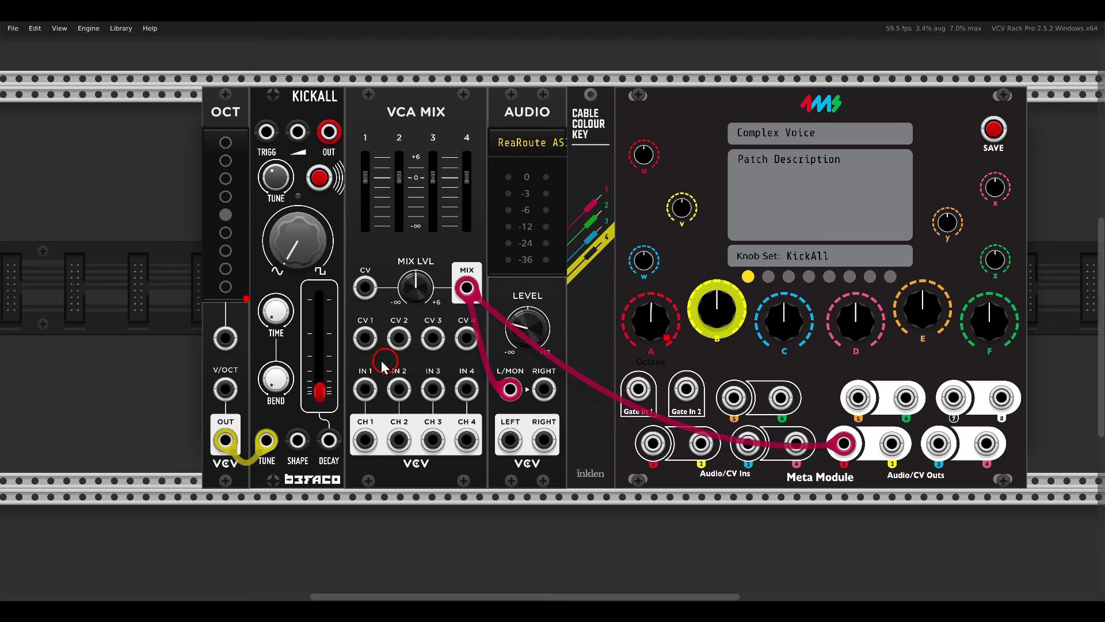
click(320, 393)
right_click(716, 308)
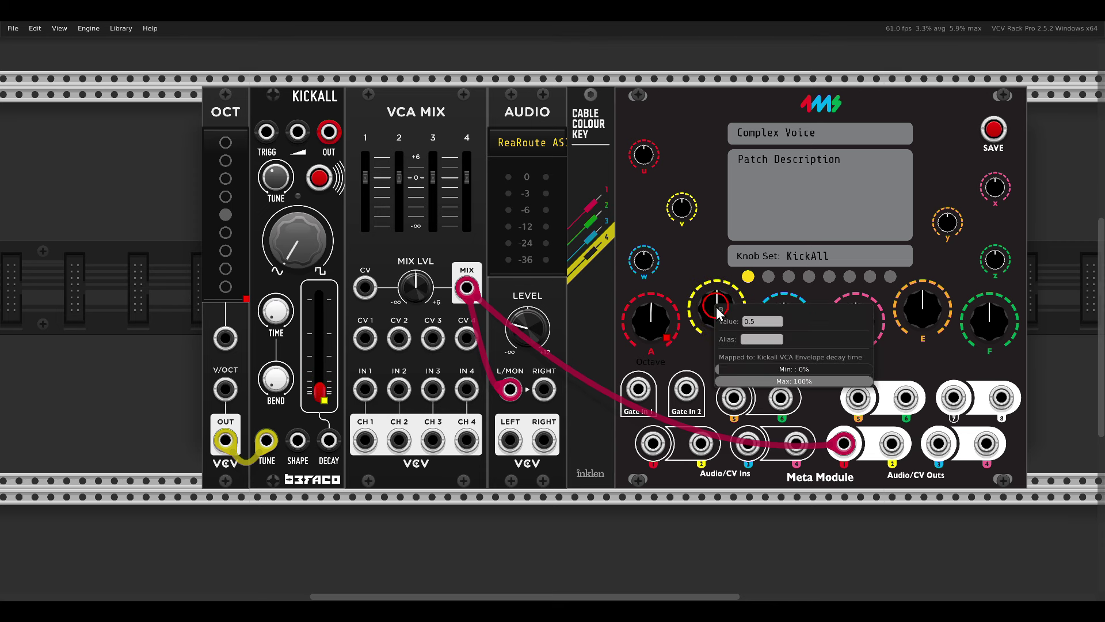
click(760, 340)
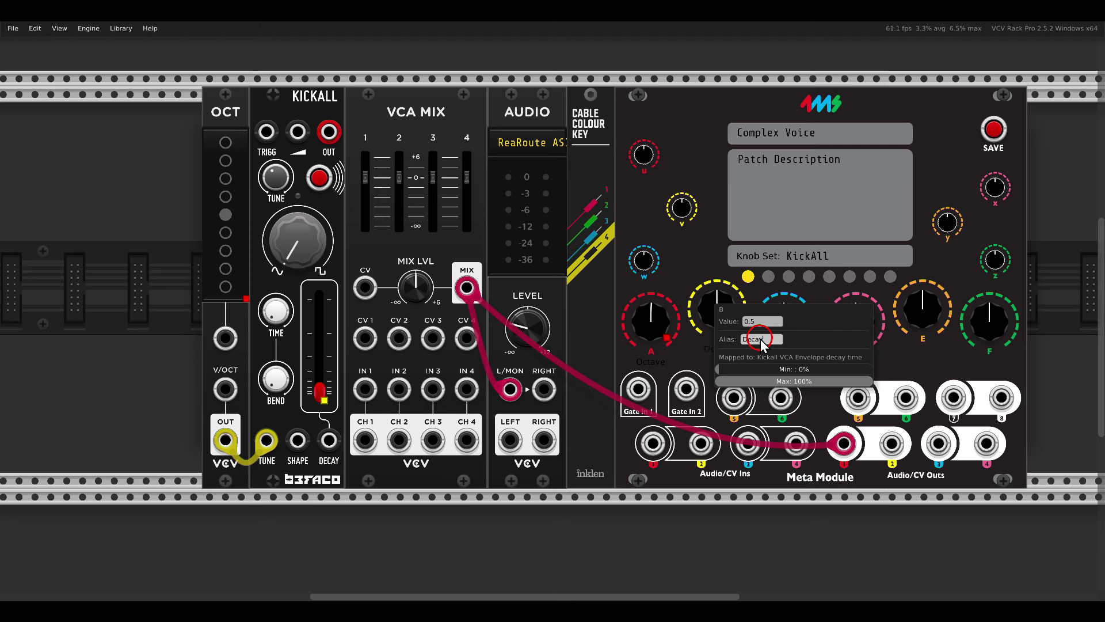
key(Return)
- Map MetaModule knob C to Kickall's wave shape knob and give it the alias Shape
click(784, 320)
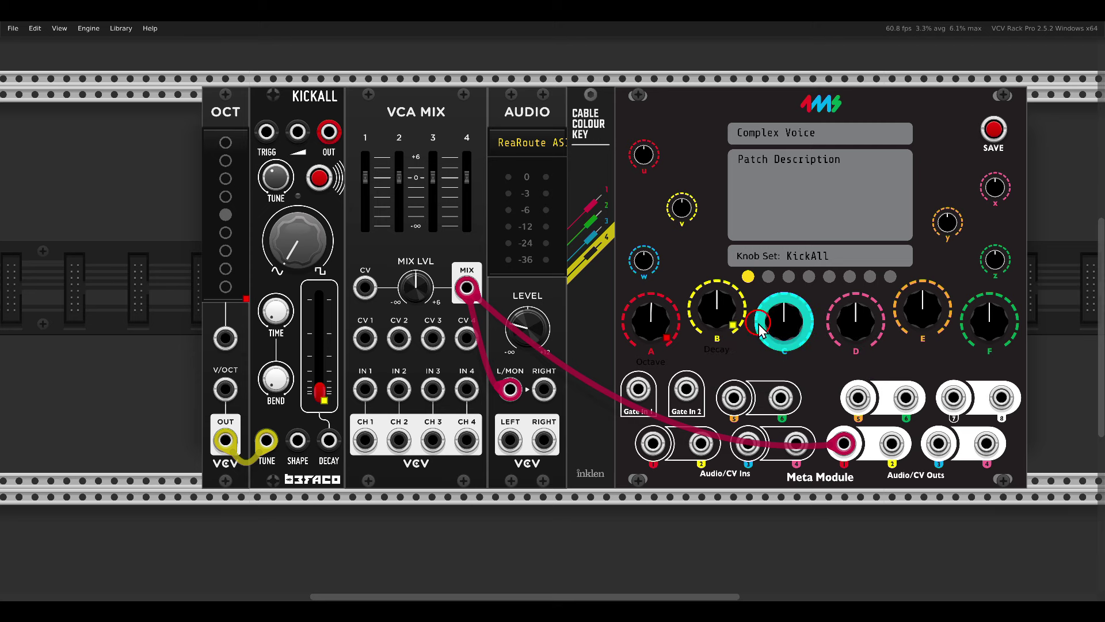
click(466, 272)
click(297, 240)
right_click(778, 327)
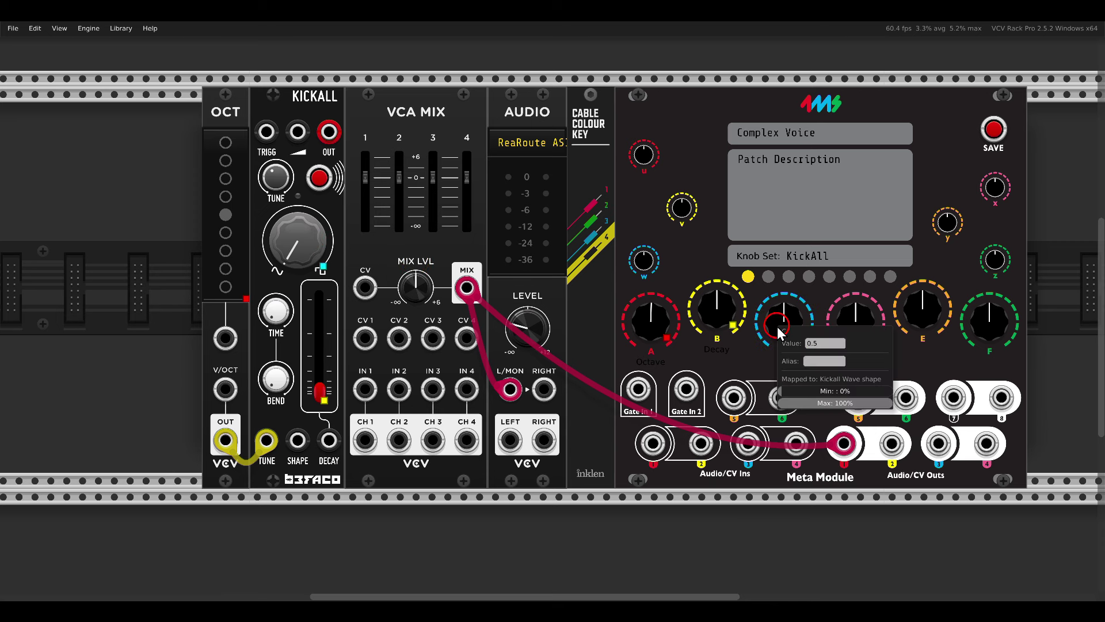
click(822, 361)
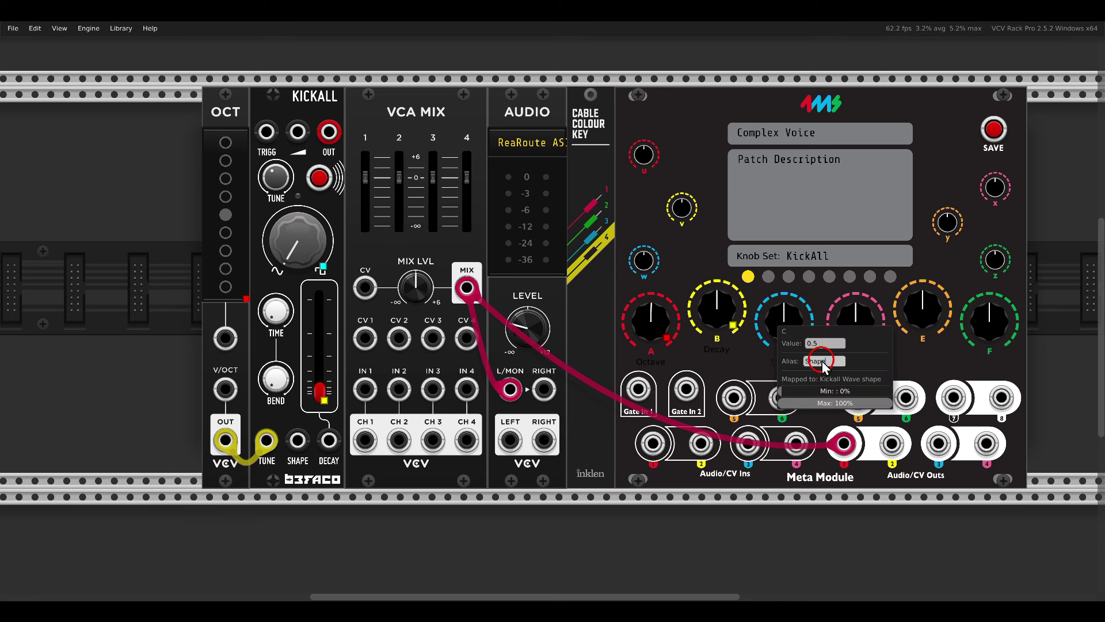
click(707, 258)
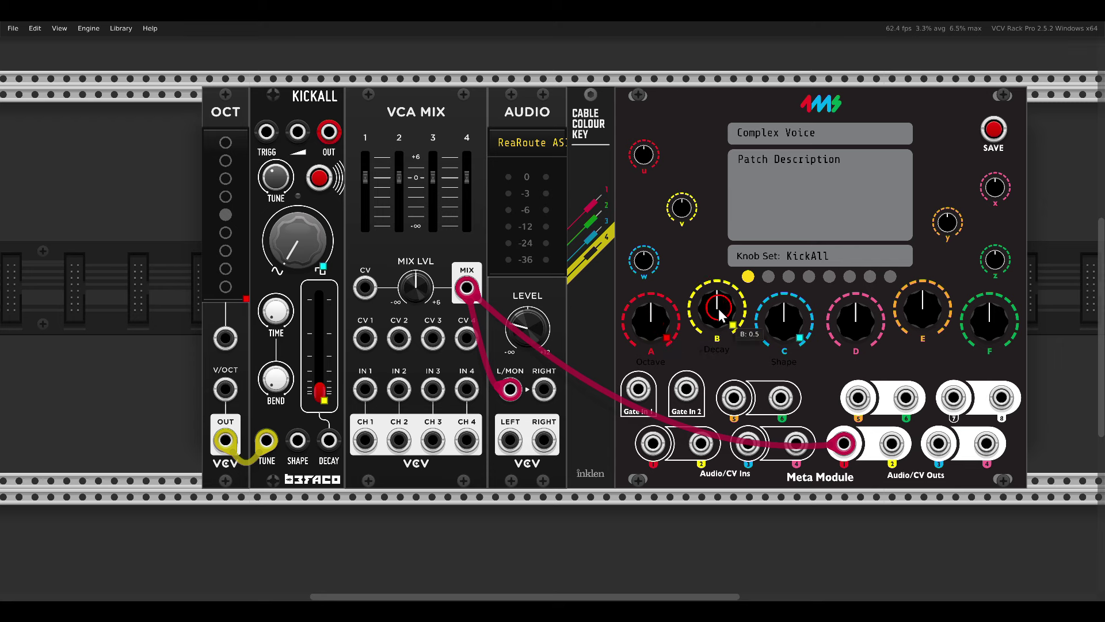
- Turn the MetaModule's Decay and Shape knobs down to their minimum
drag(718, 309, 726, 407)
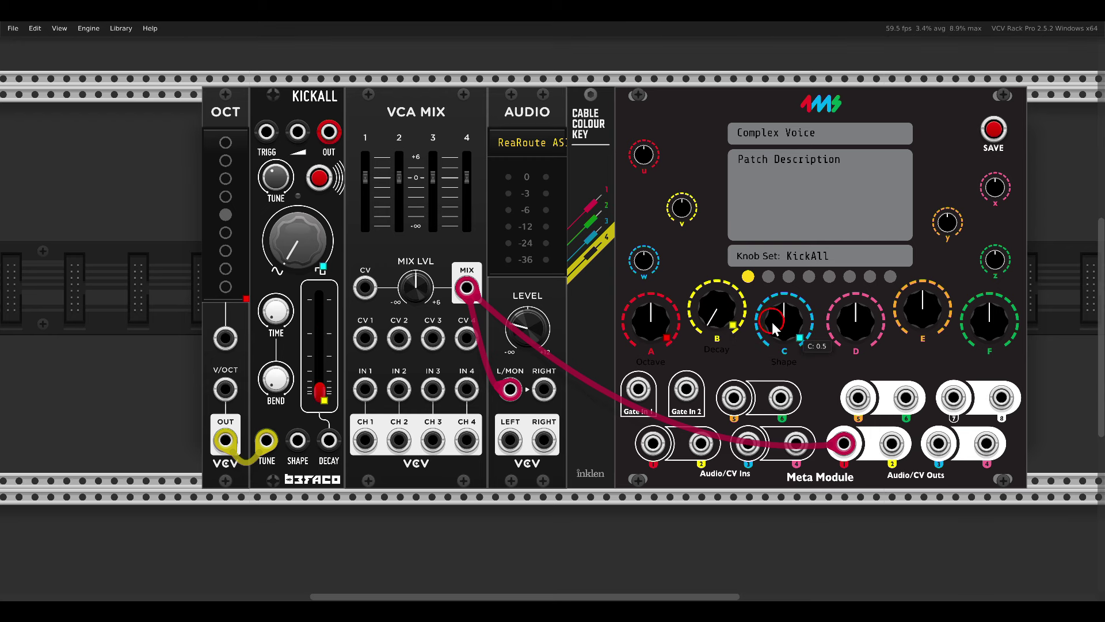
drag(777, 320, 783, 380)
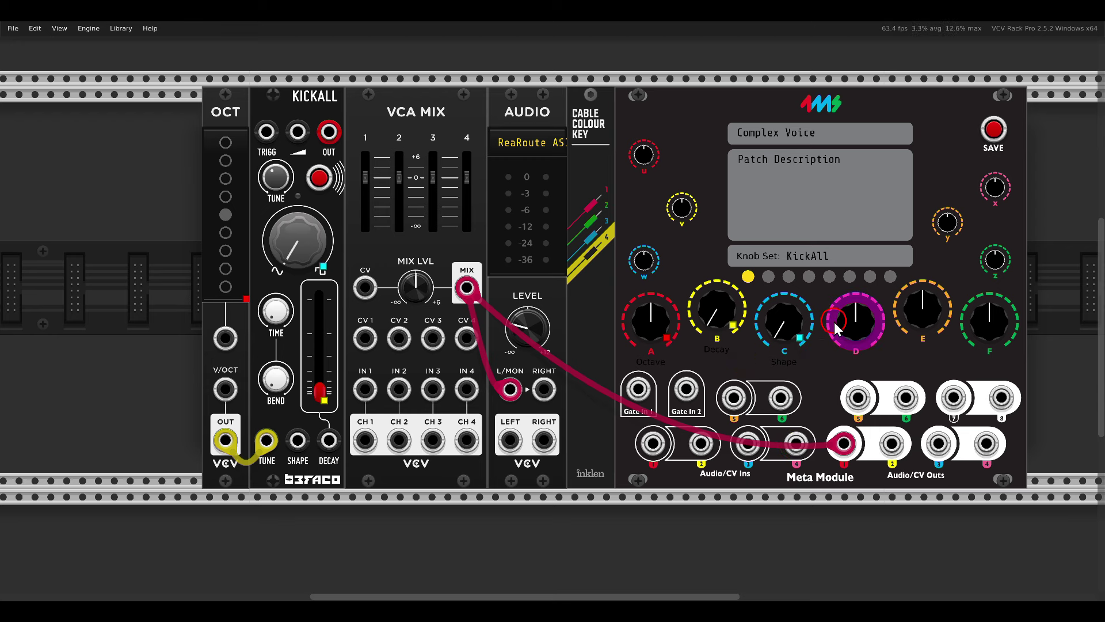
- Map MetaModule knob D to Kickall's Bend knob and knob E to its Time knob
click(273, 379)
click(923, 311)
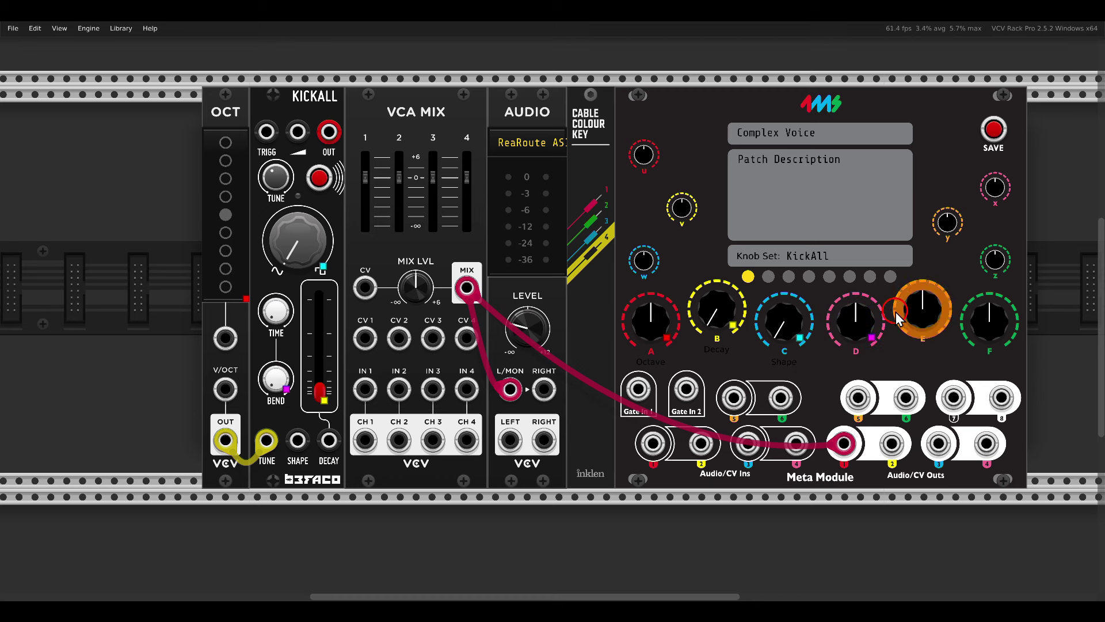
click(275, 311)
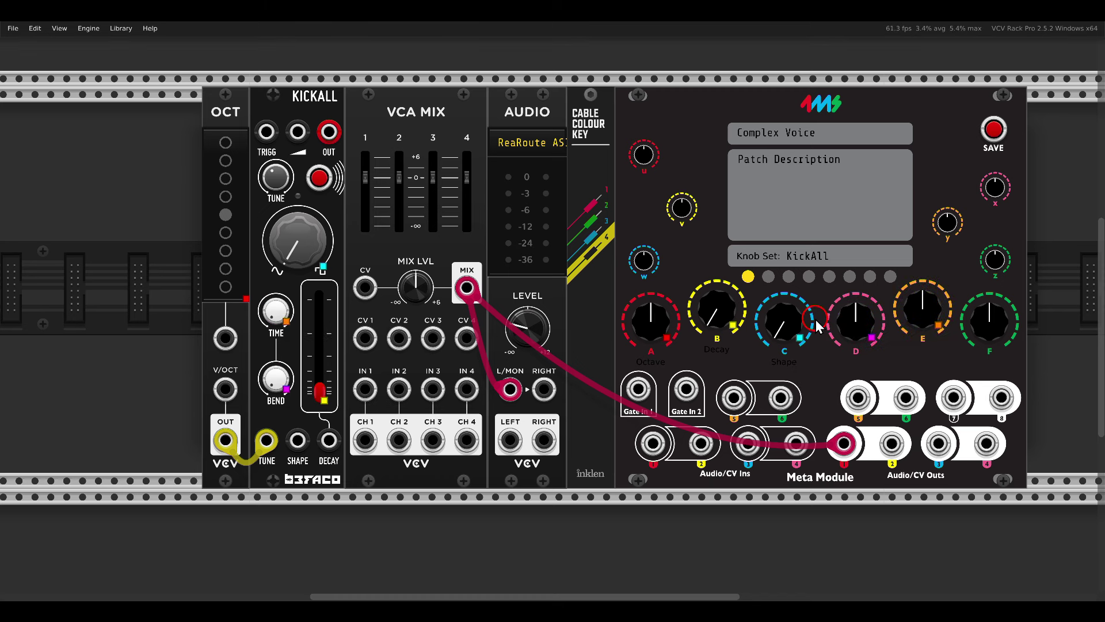
right_click(856, 333)
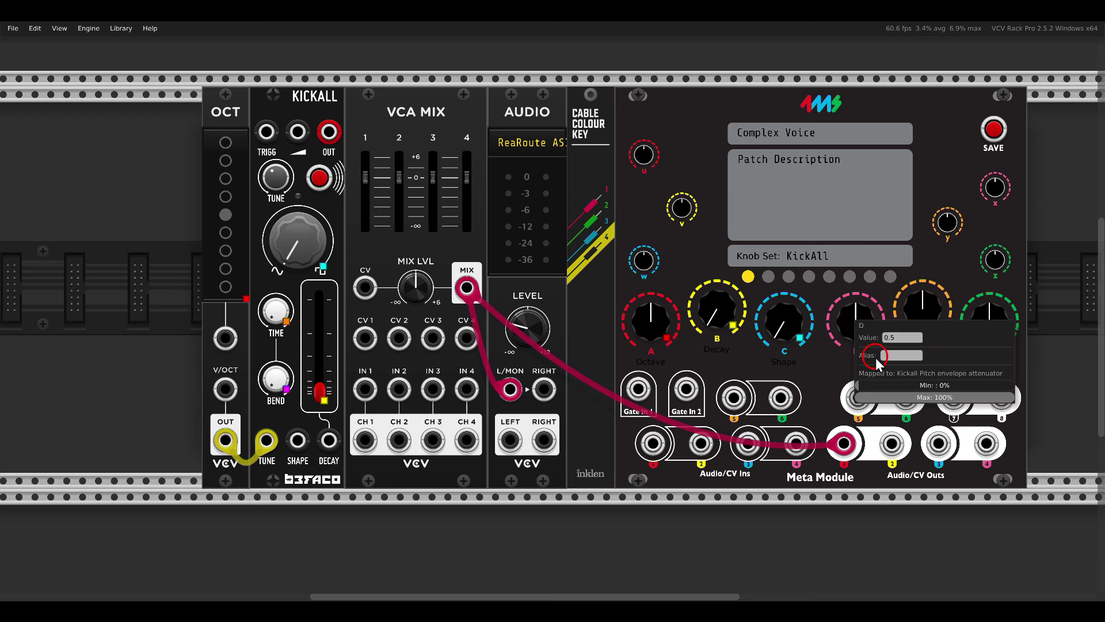
click(824, 364)
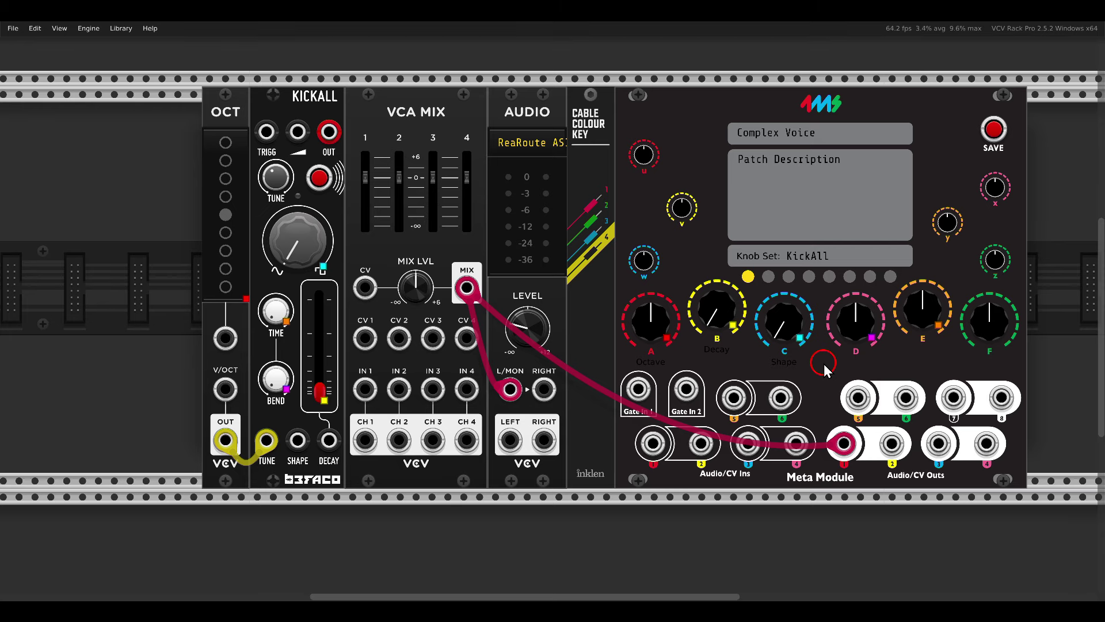
- Add a MIDI-CV module directly before the Octave module
scroll(546, 259, left, 2)
right_click(185, 259)
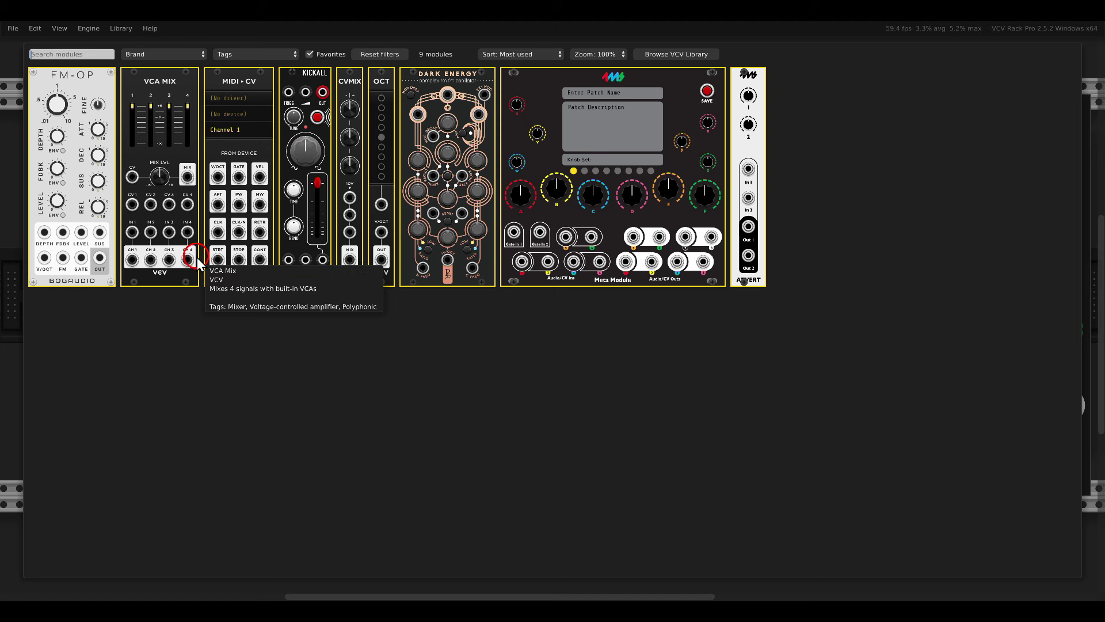
key(Escape)
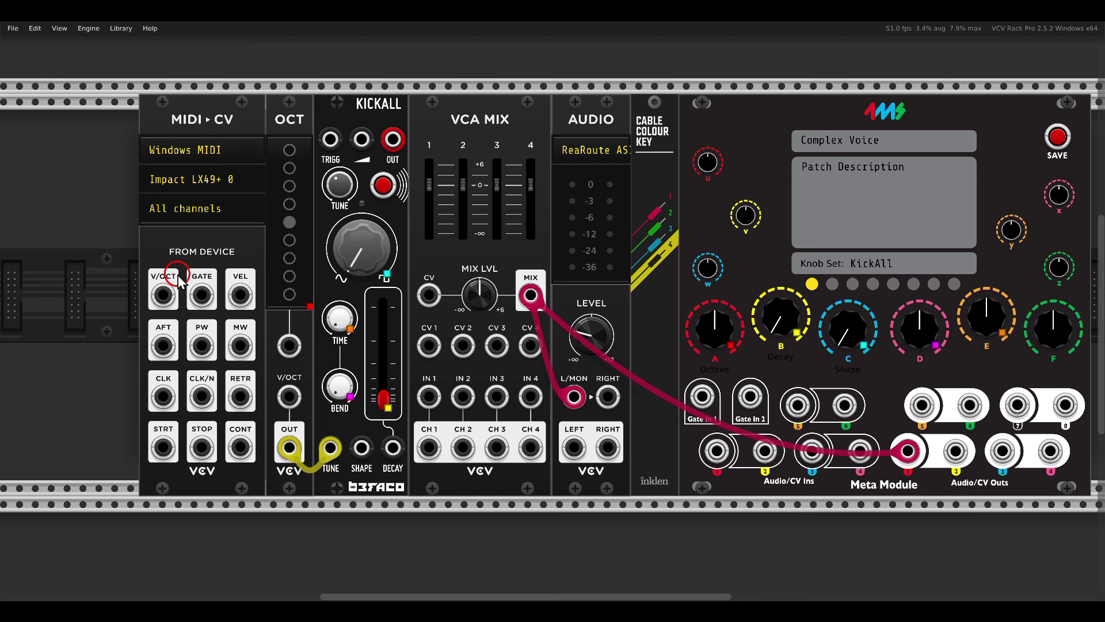
- Patch MIDI-CV's V/OCT output into the Octave module's V/OCT input and its GATE output into Kickall's trigger input
drag(165, 297, 290, 397)
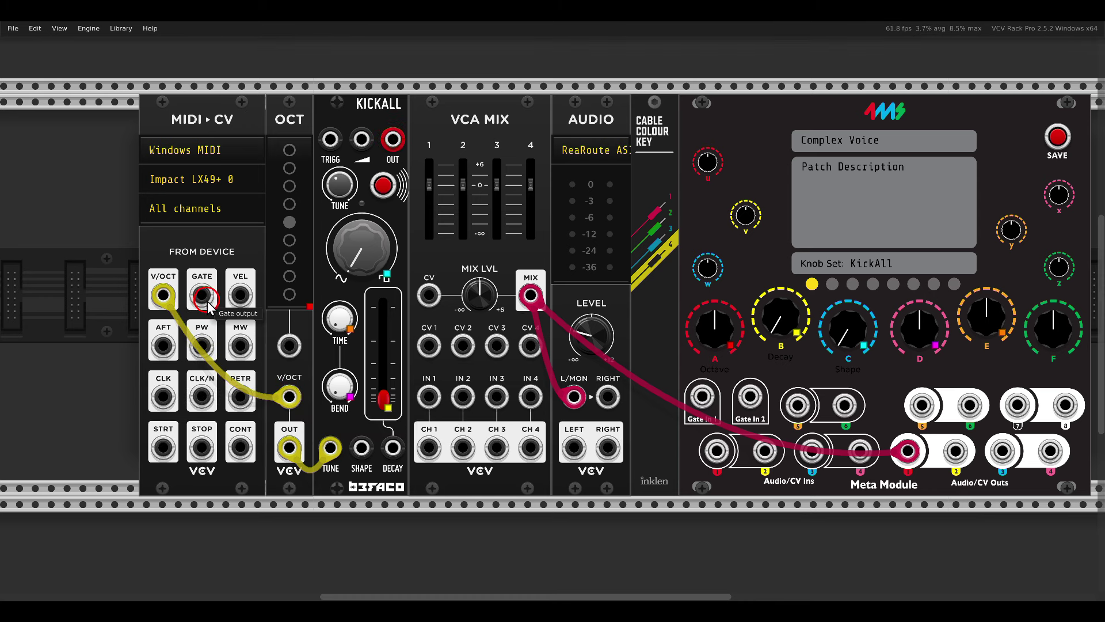
drag(202, 295, 330, 140)
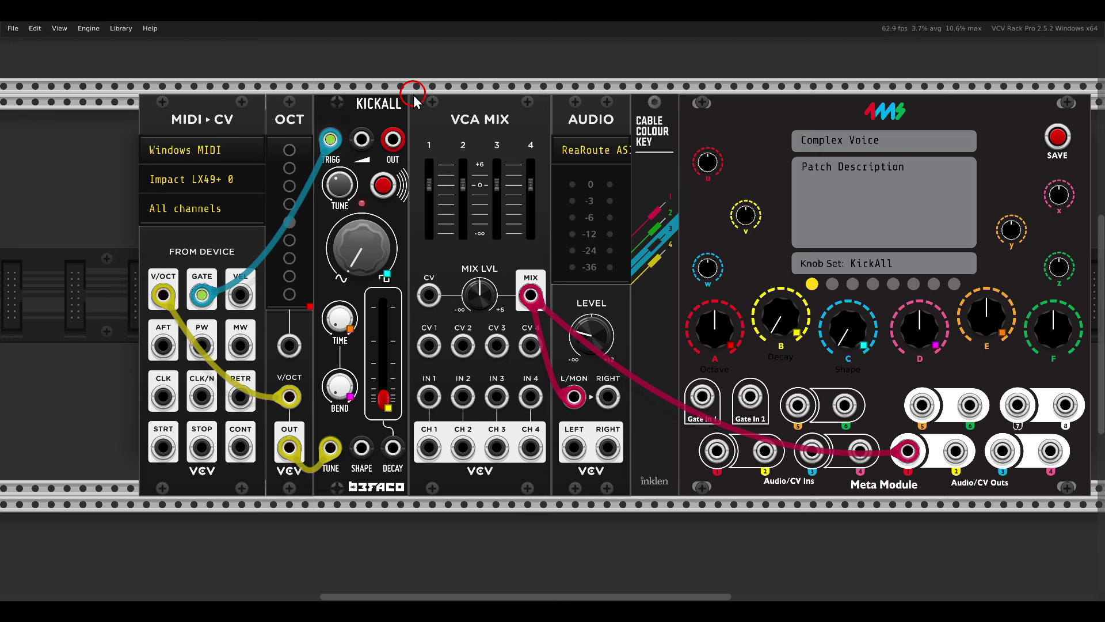
- Raise the MetaModule's Decay knob slightly and patch Kickall's output into VCA MIX's IN 1
click(778, 321)
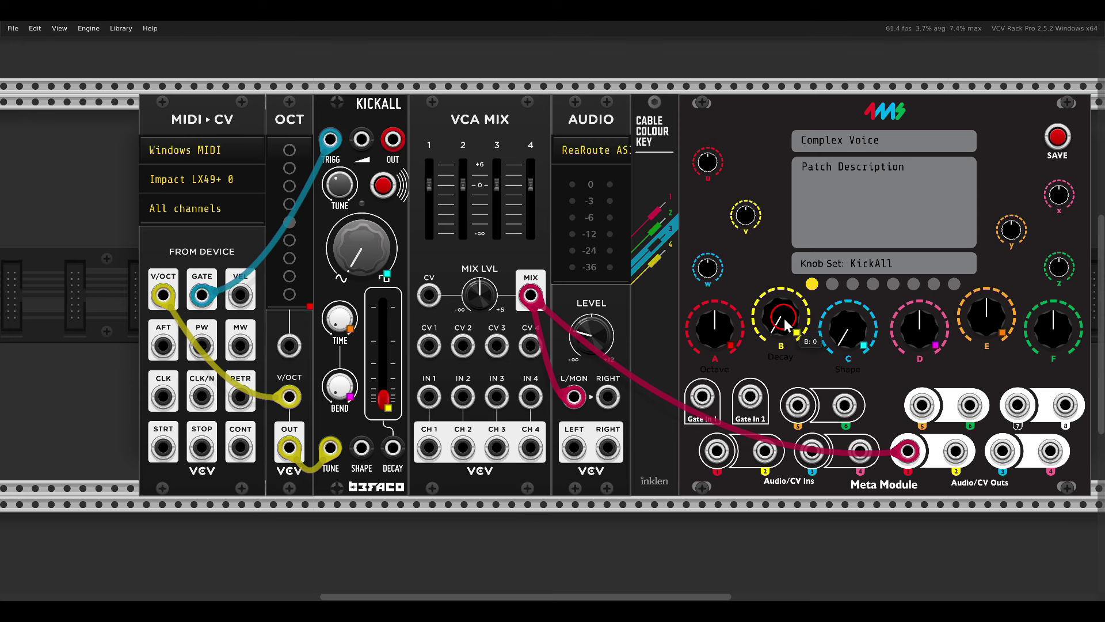
drag(785, 325, 786, 296)
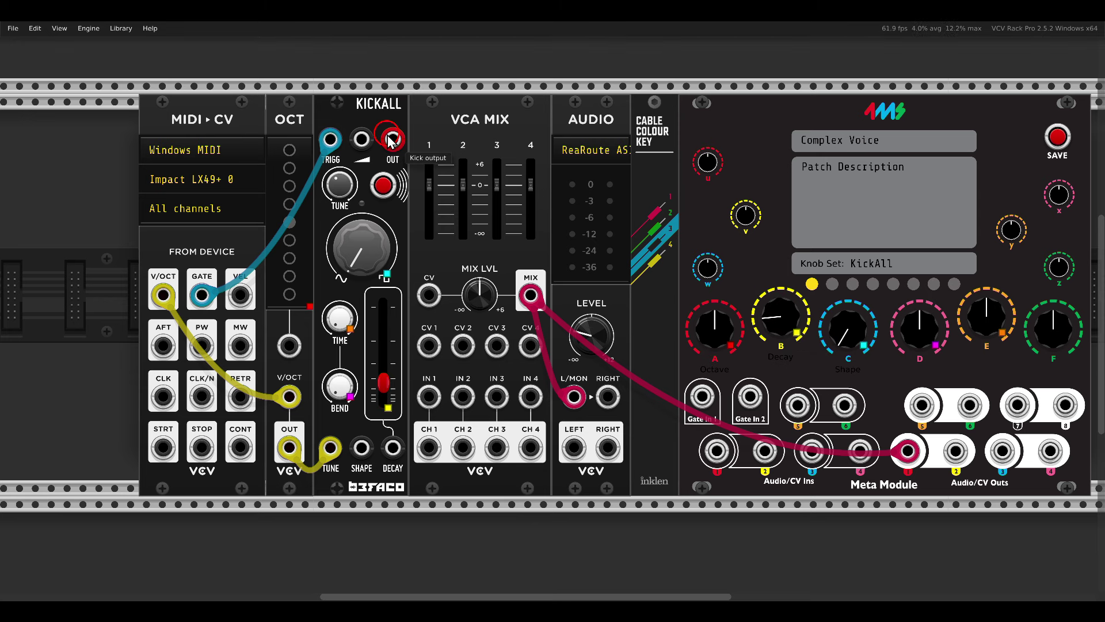
drag(389, 140, 429, 396)
- Raise the MetaModule's Decay, Octave (about 0.6) and Shape (about 0.45) knobs and lower knobs D and E
click(722, 378)
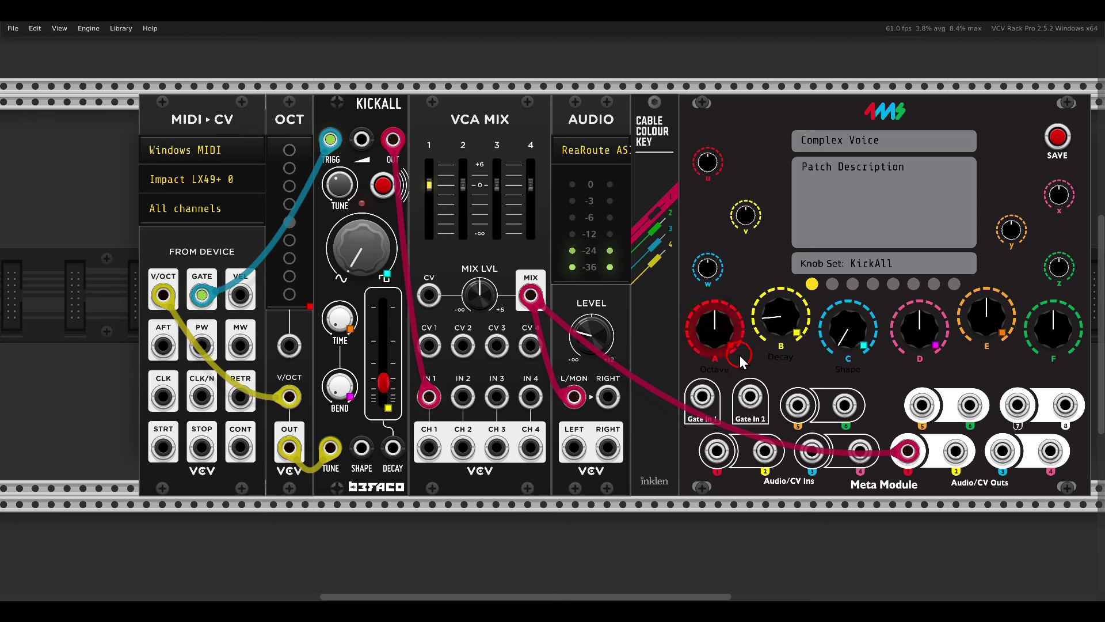
drag(772, 313, 771, 280)
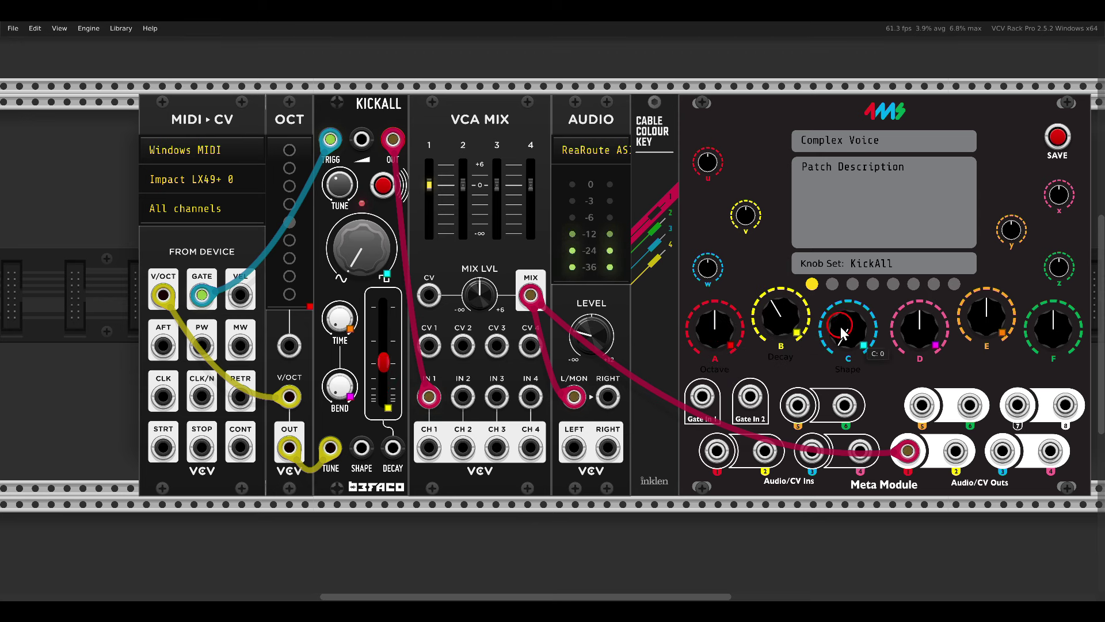
drag(839, 325, 824, 243)
drag(715, 327, 777, 281)
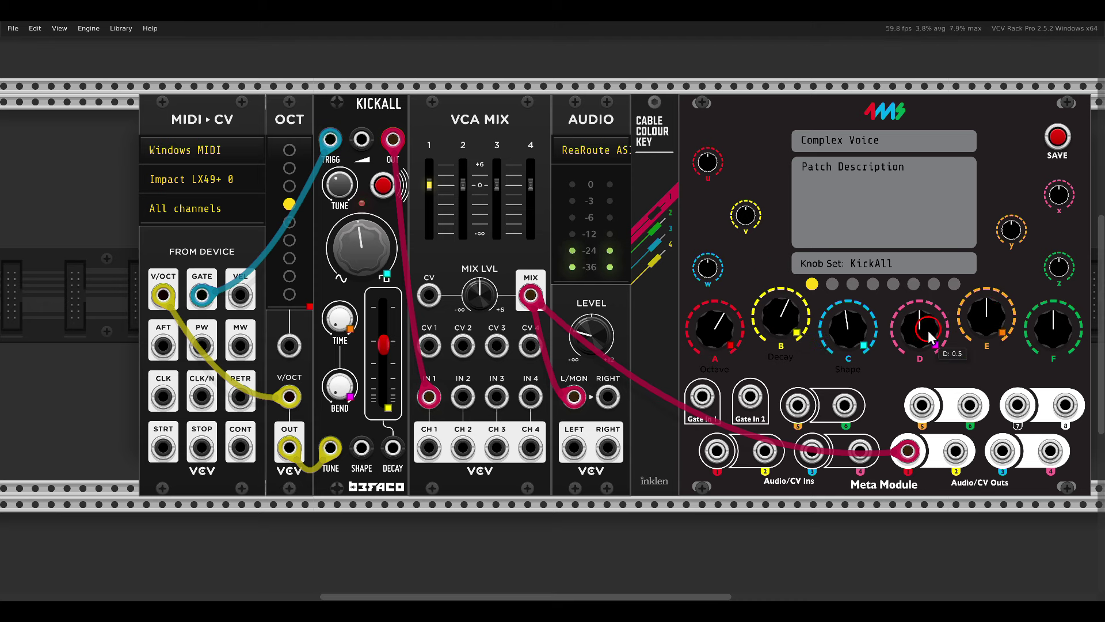
drag(926, 329, 928, 364)
drag(987, 320, 985, 395)
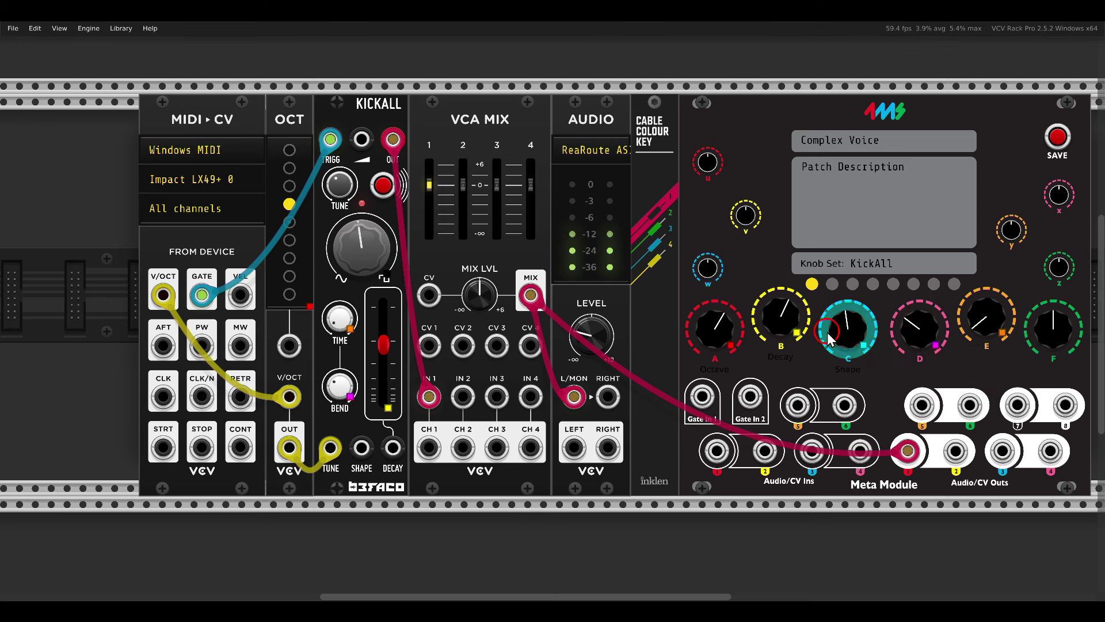
mouse_move(845, 329)
mouse_down()
mouse_move(840, 269)
mouse_move(852, 345)
mouse_up()
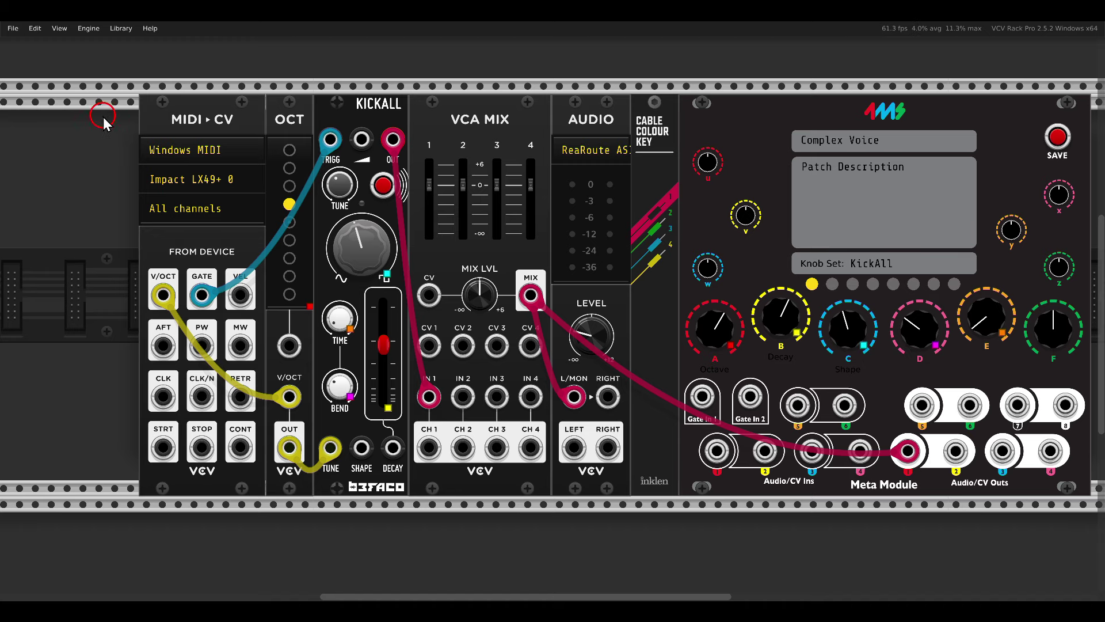
- Move the MIDI-CV, Octave and Kickall modules together away from VCA MIX to open a gap in the rack
drag(104, 120, 267, 138)
scroll(339, 152, down, 1)
drag(338, 152, 544, 162)
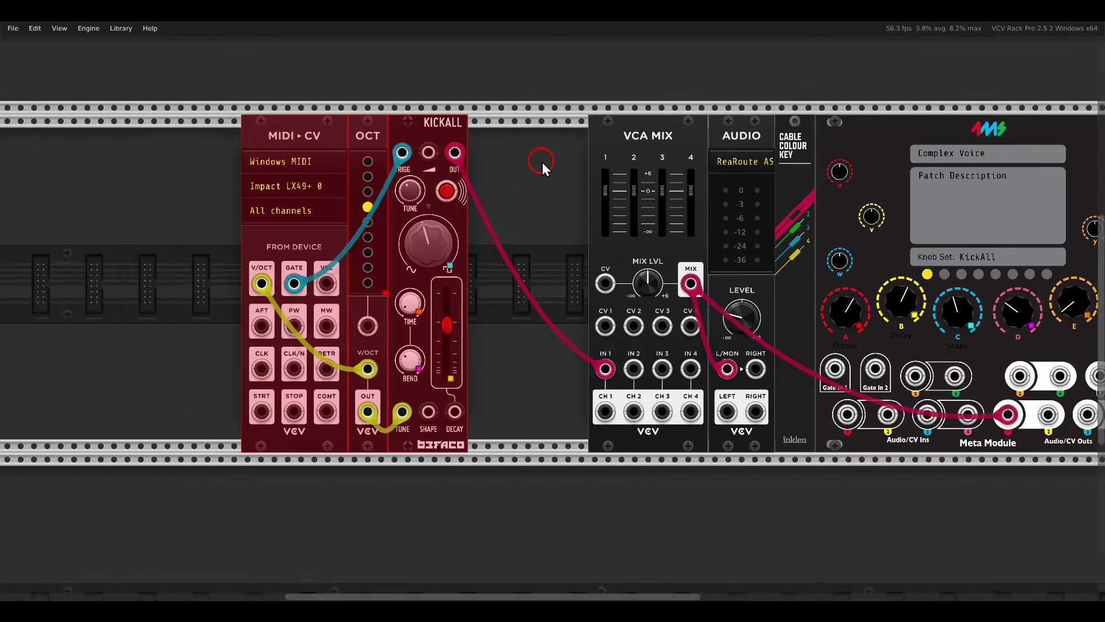
drag(448, 136, 261, 147)
- Add a Bogaudio FM-OP module in the gap before VCA MIX and duplicate it so two sit side by side
click(437, 196)
right_click(436, 196)
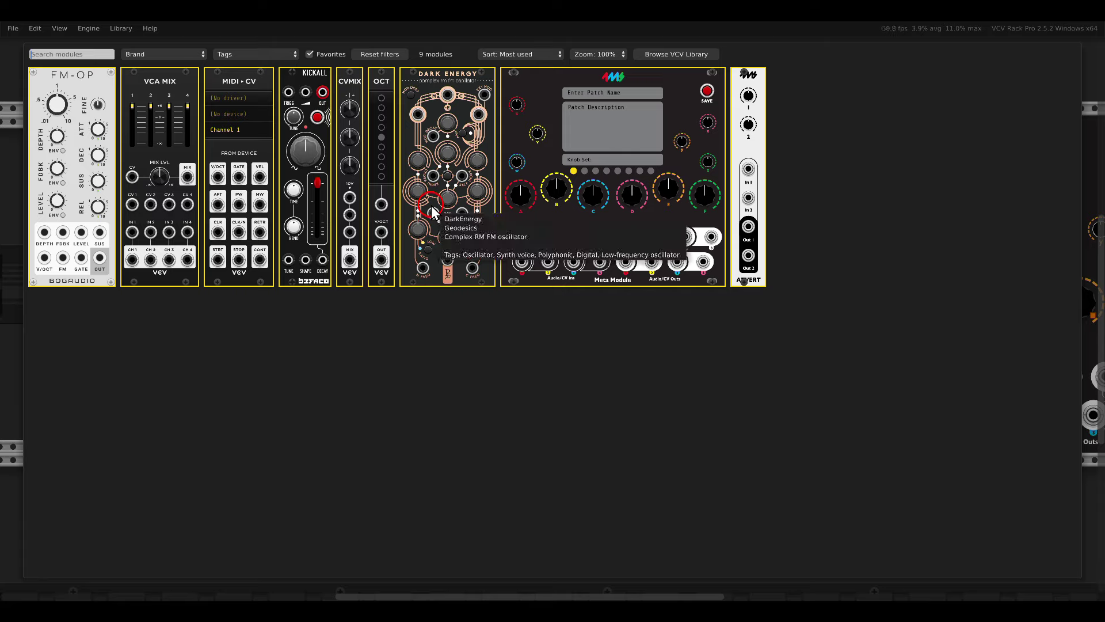
drag(57, 103, 365, 179)
key(ctrl+d)
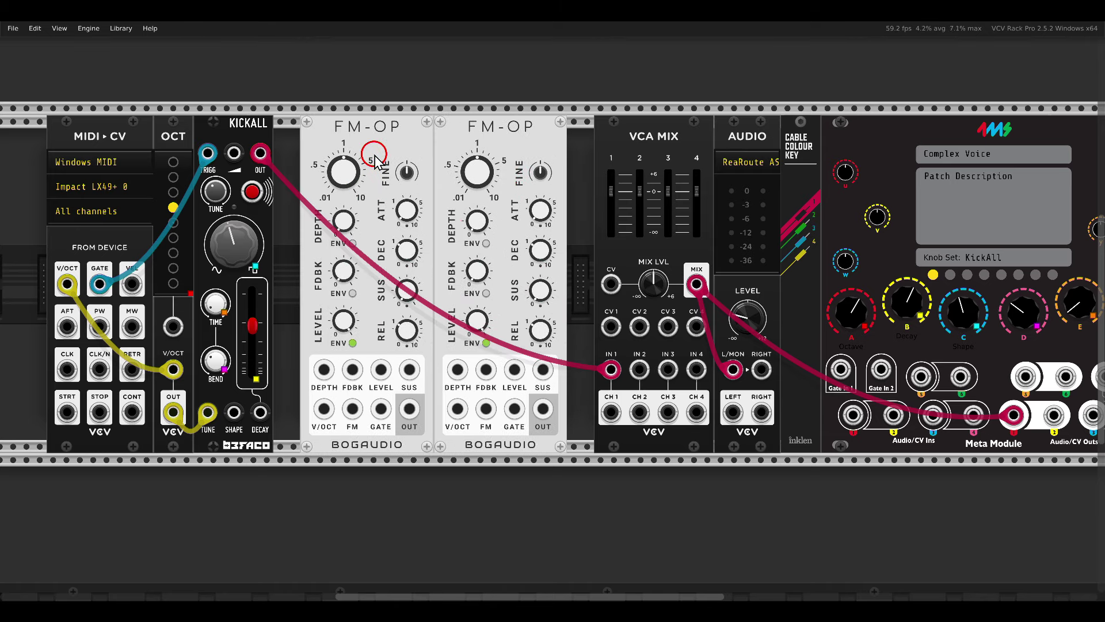
- Patch the first FM-OP's output into the second's FM input and the second's output into VCA MIX's IN 2
drag(410, 409, 486, 412)
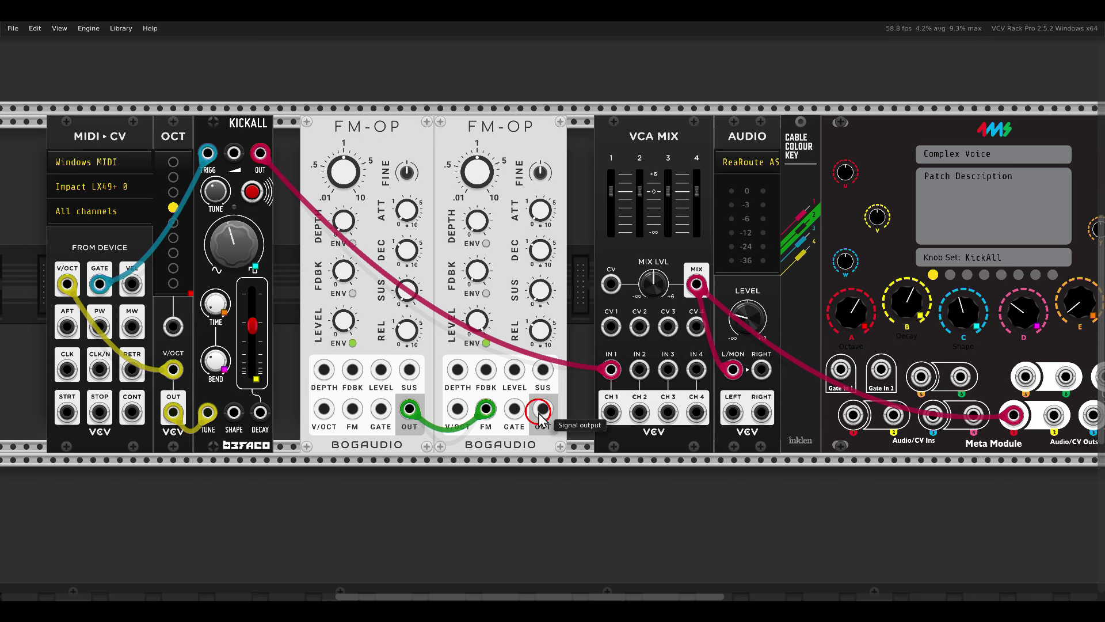
drag(541, 409, 639, 371)
click(576, 321)
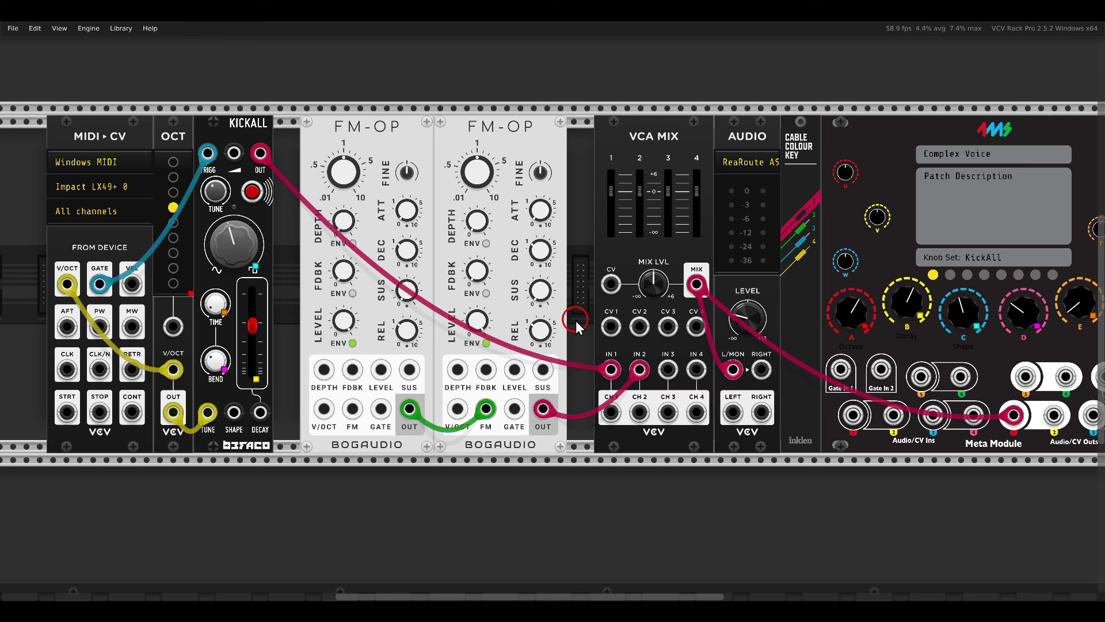
- Move the MIDI-CV, Octave and Kickall group farther from the FM-OPs and add an Octave module directly before the first FM-OP
drag(431, 259, 496, 266)
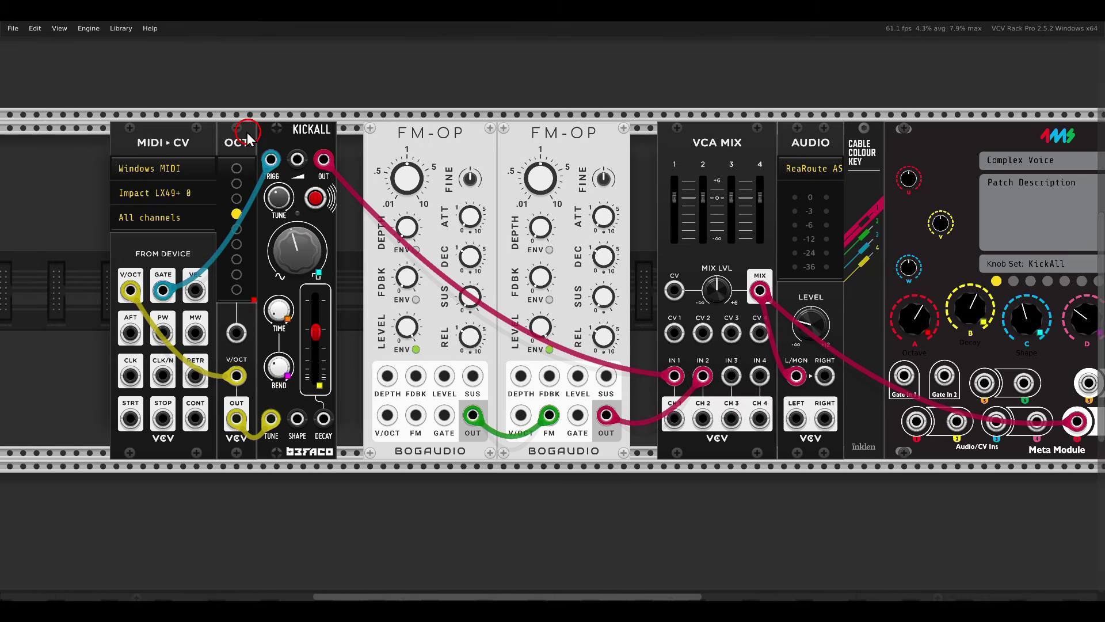
drag(153, 91, 272, 154)
right_click(346, 167)
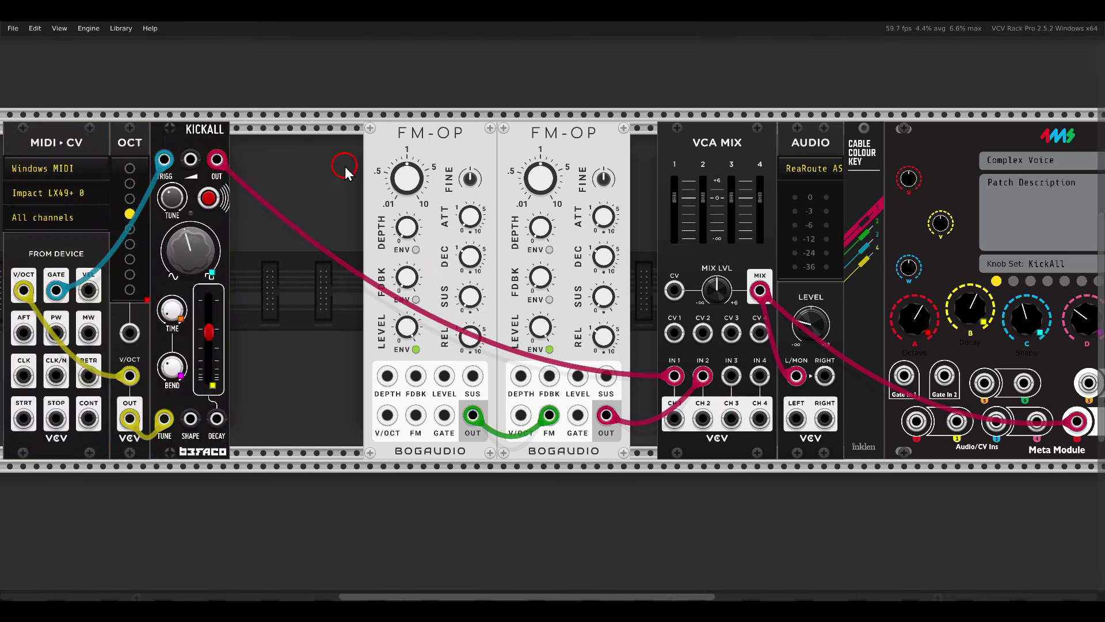
drag(381, 95, 373, 163)
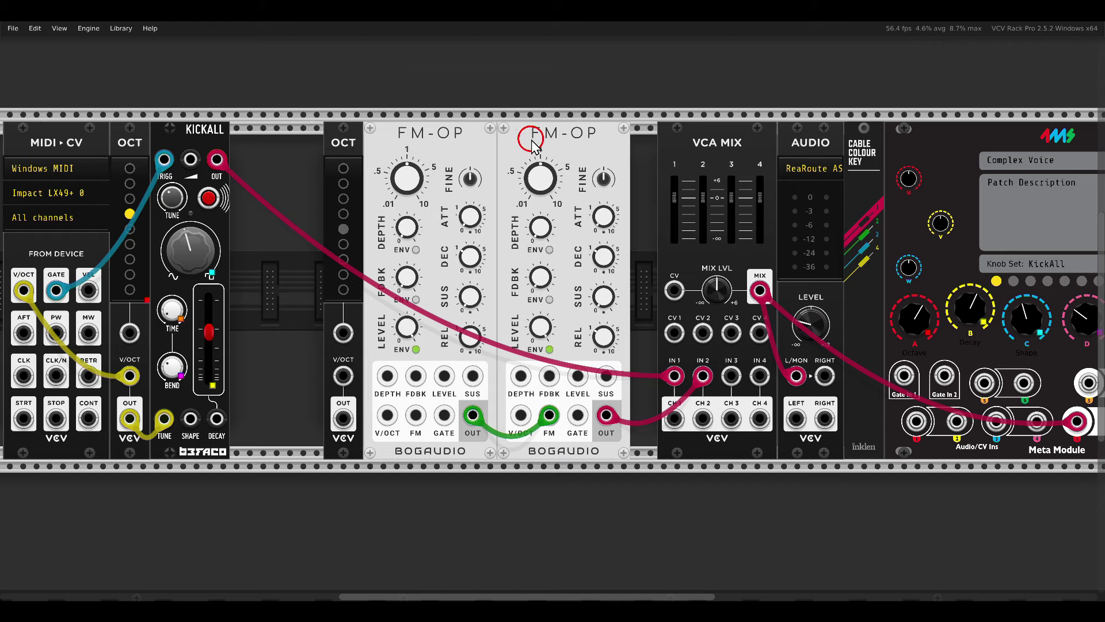
- Shift the FM-OP pair toward Kickall, duplicate the new Octave module and place the copy directly after the second FM-OP
drag(548, 150, 514, 147)
key(ctrl+d)
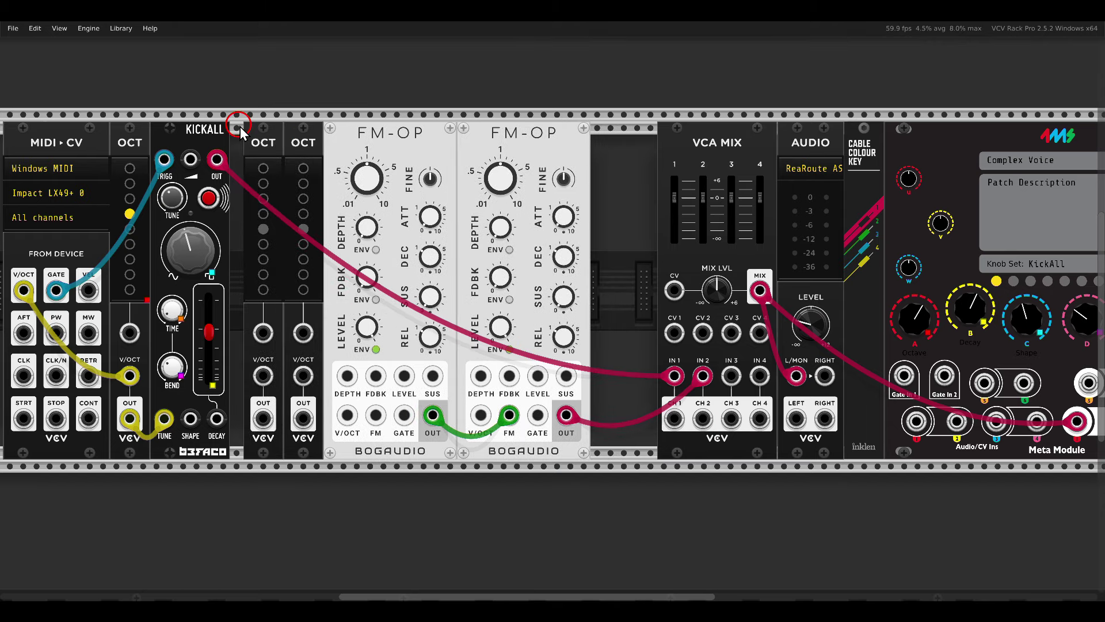
drag(254, 134, 525, 161)
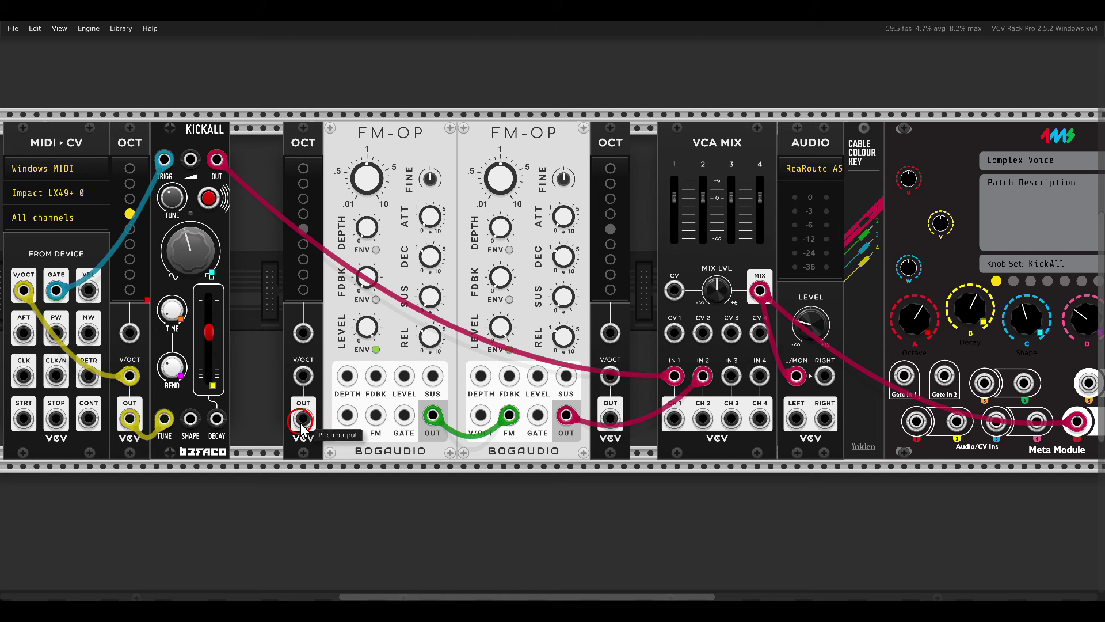
- Patch each new Octave module's output into the V/OCT input of its neighbouring FM-OP
drag(302, 426, 347, 414)
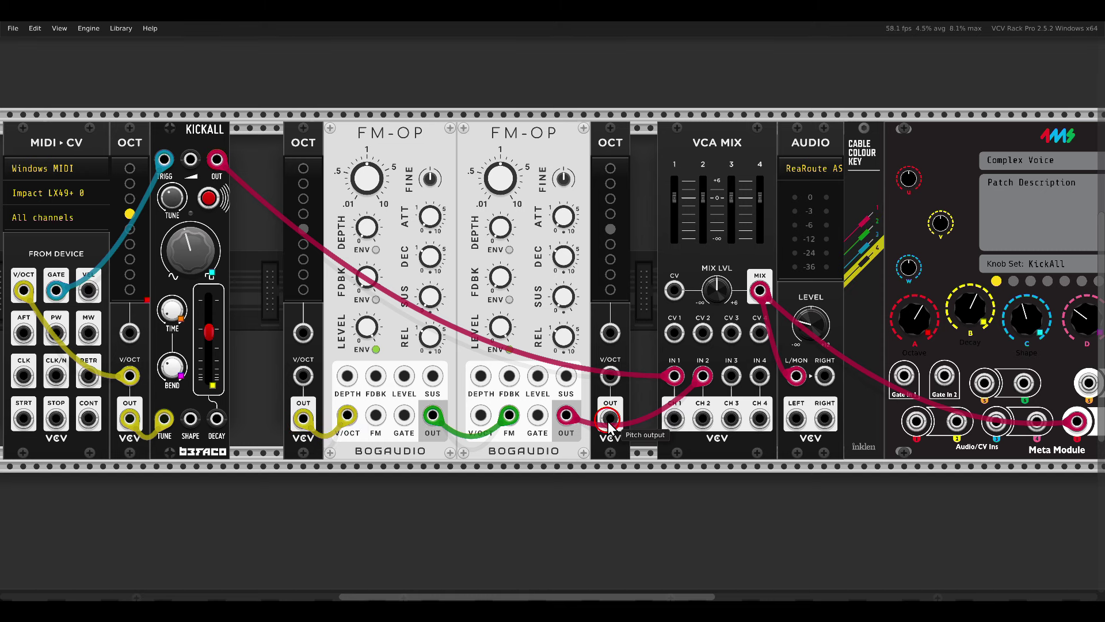
drag(609, 418, 480, 414)
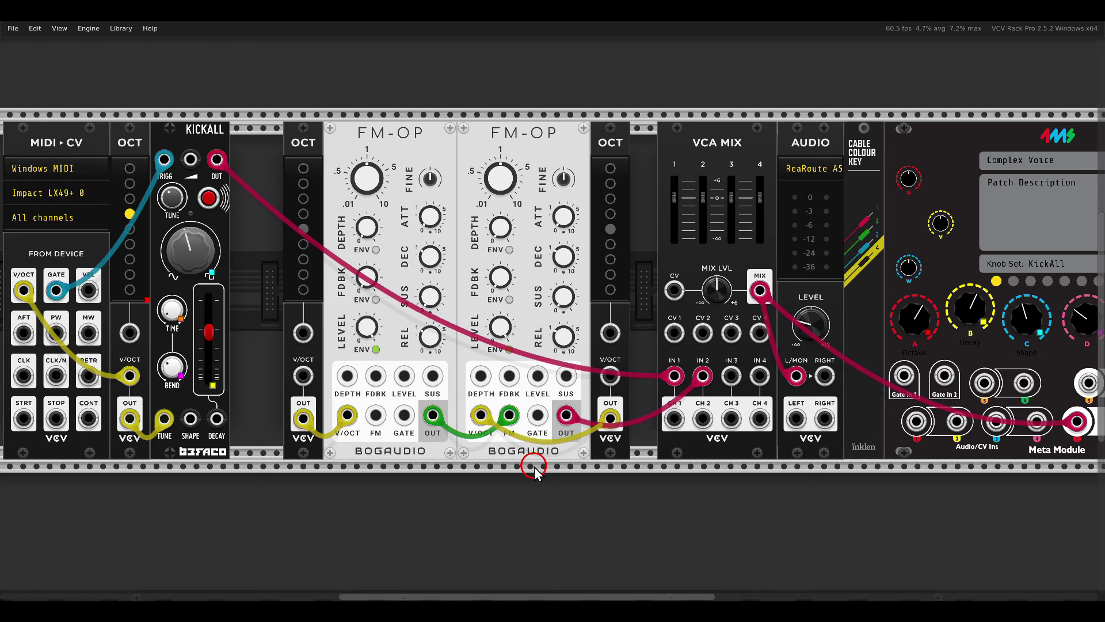
- Patch MIDI-CV's V/OCT into both new Octave modules' V/OCT inputs and its GATE into both FM-OPs' GATE inputs
scroll(418, 374, left, 1)
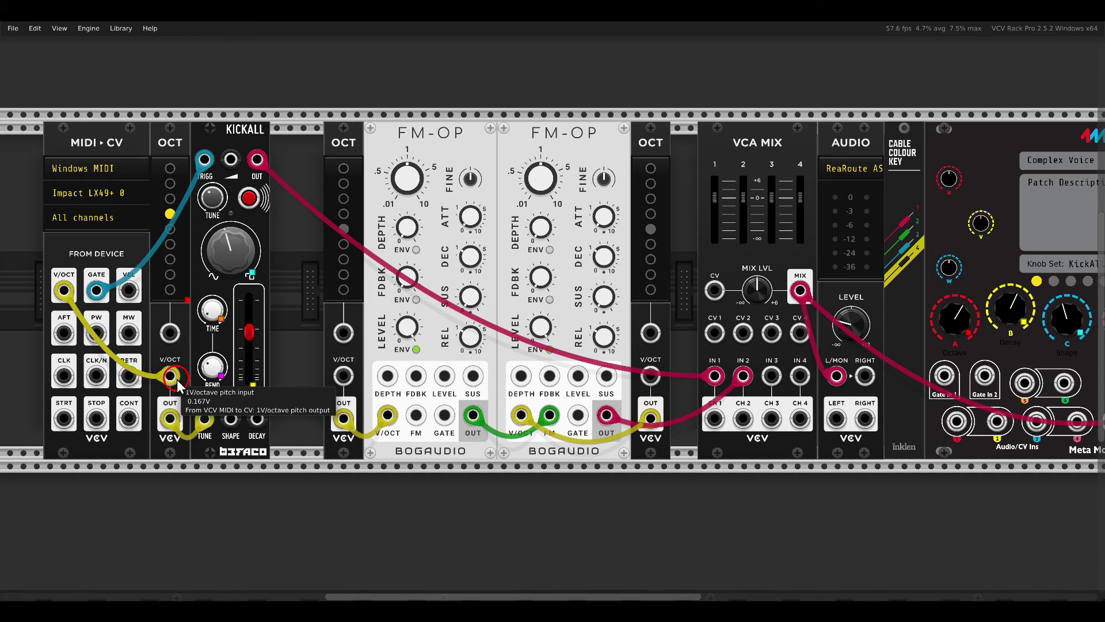
mouse_move(171, 377)
mouse_down()
mouse_move(382, 380)
mouse_move(344, 376)
mouse_move(552, 338)
mouse_move(650, 375)
mouse_up()
mouse_move(204, 159)
mouse_down()
mouse_move(396, 344)
mouse_move(444, 415)
mouse_move(576, 416)
mouse_up()
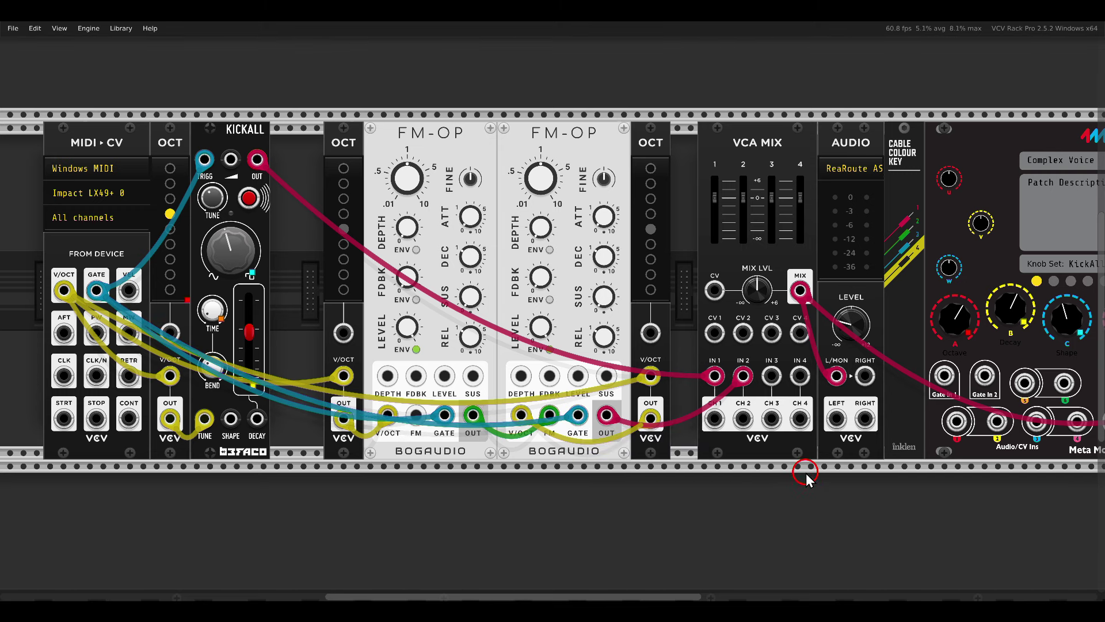
- Switch the MetaModule to its second knob set and name it FMOP
drag(806, 468, 636, 468)
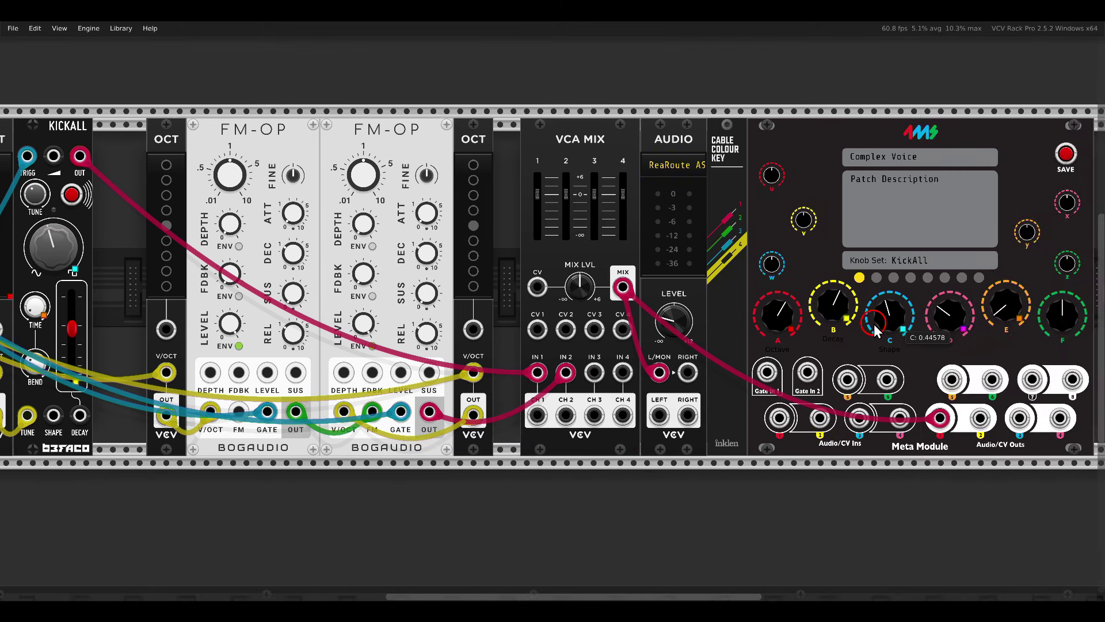
click(876, 278)
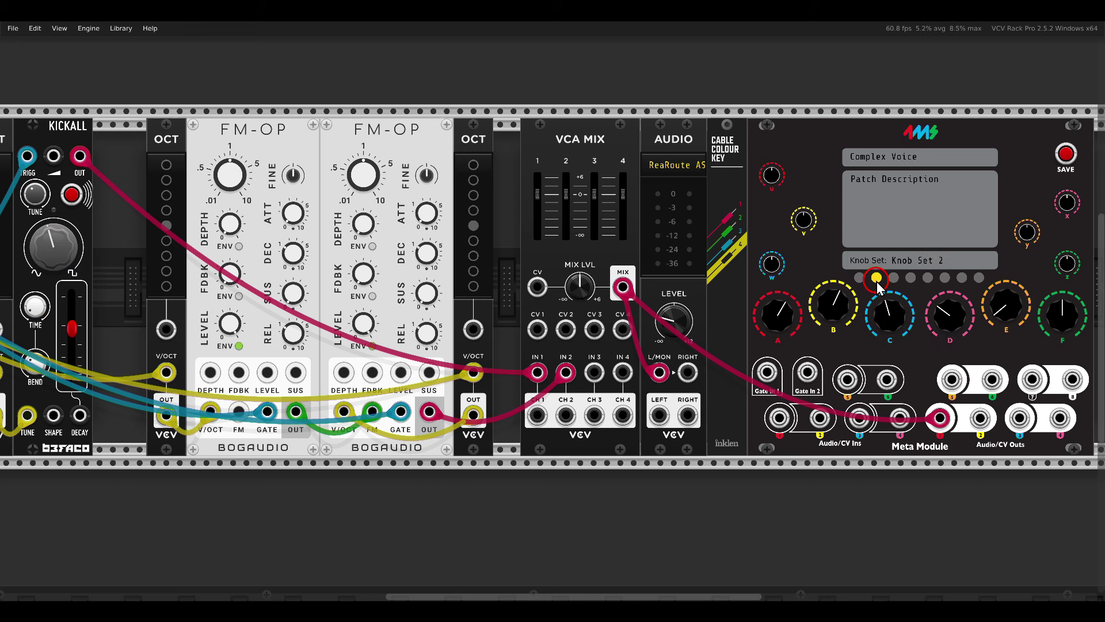
double_click(960, 266)
text(FMOP)
- Map MetaModule knob A to the second FM-OP's DEPTH knob and check the mapping's settings
click(763, 316)
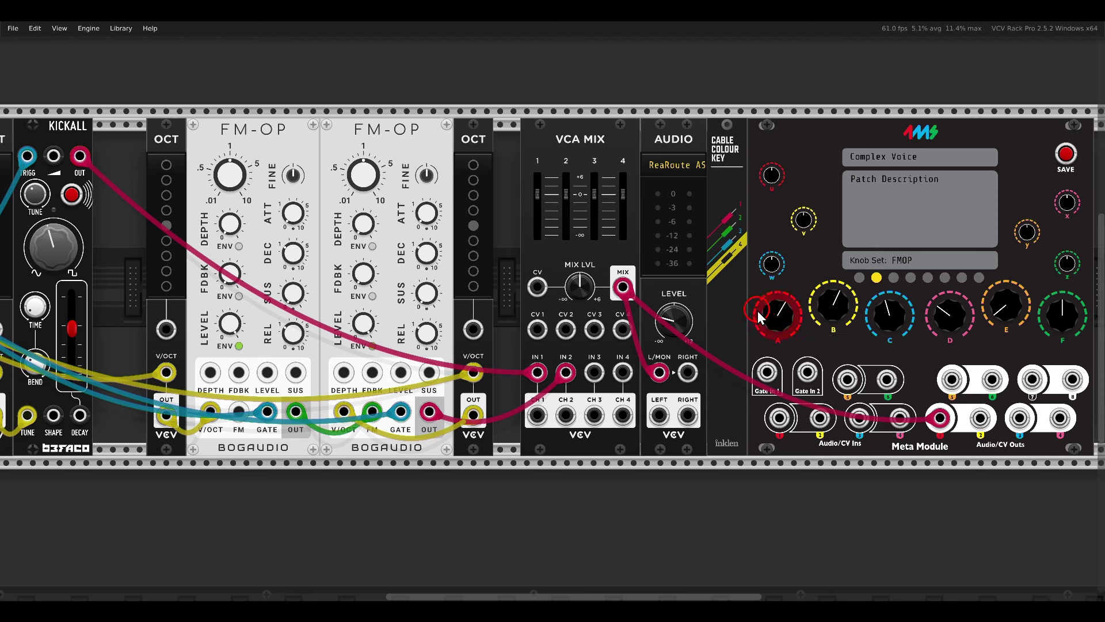
click(364, 226)
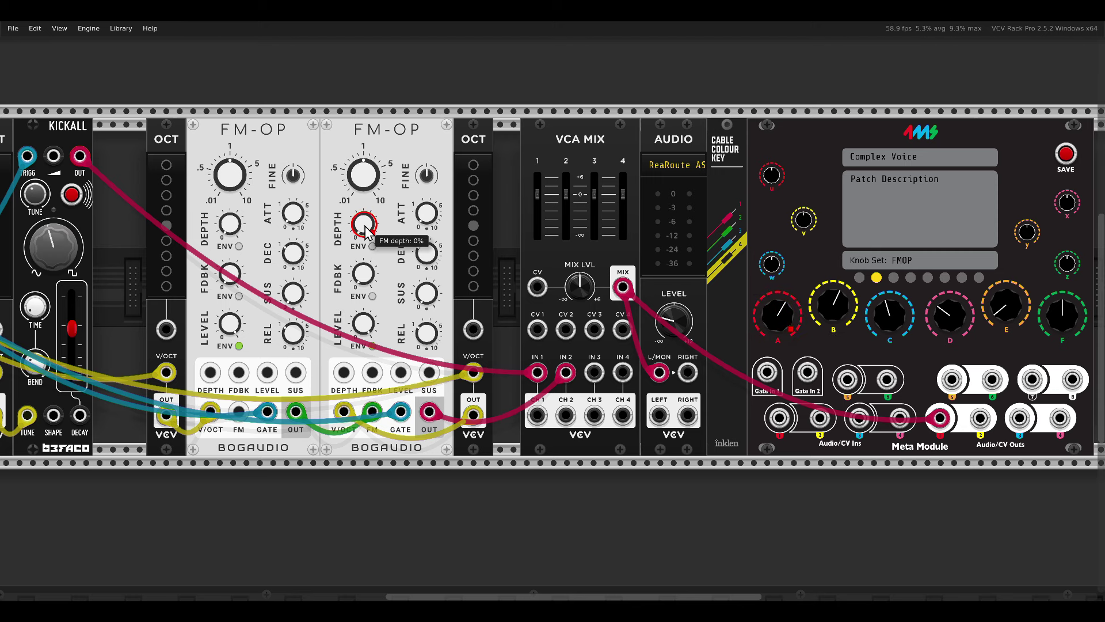
right_click(774, 321)
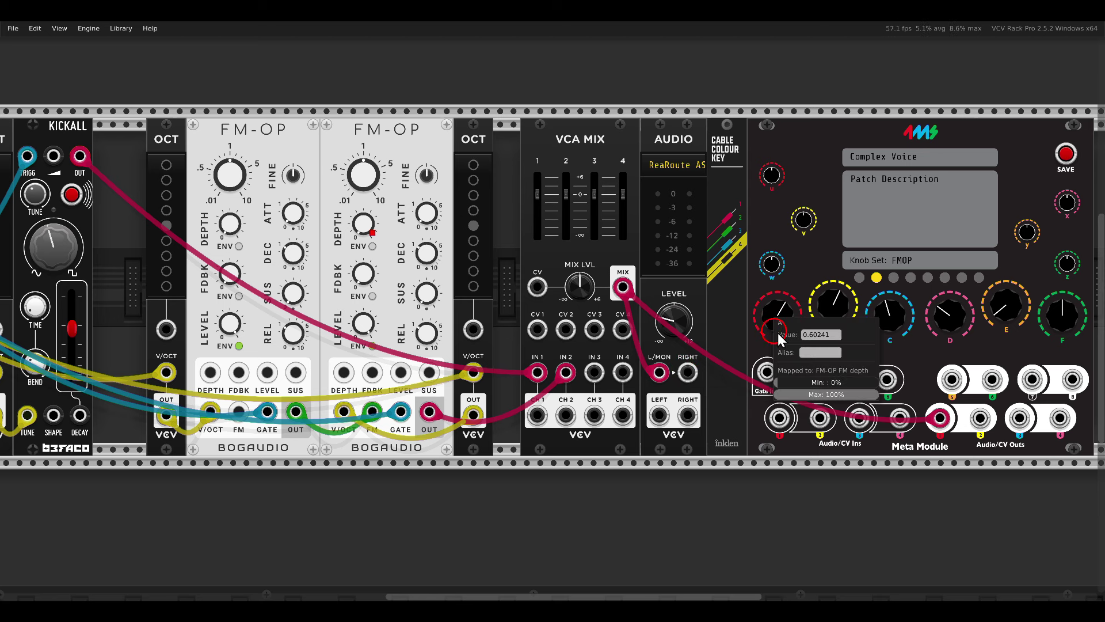
click(583, 108)
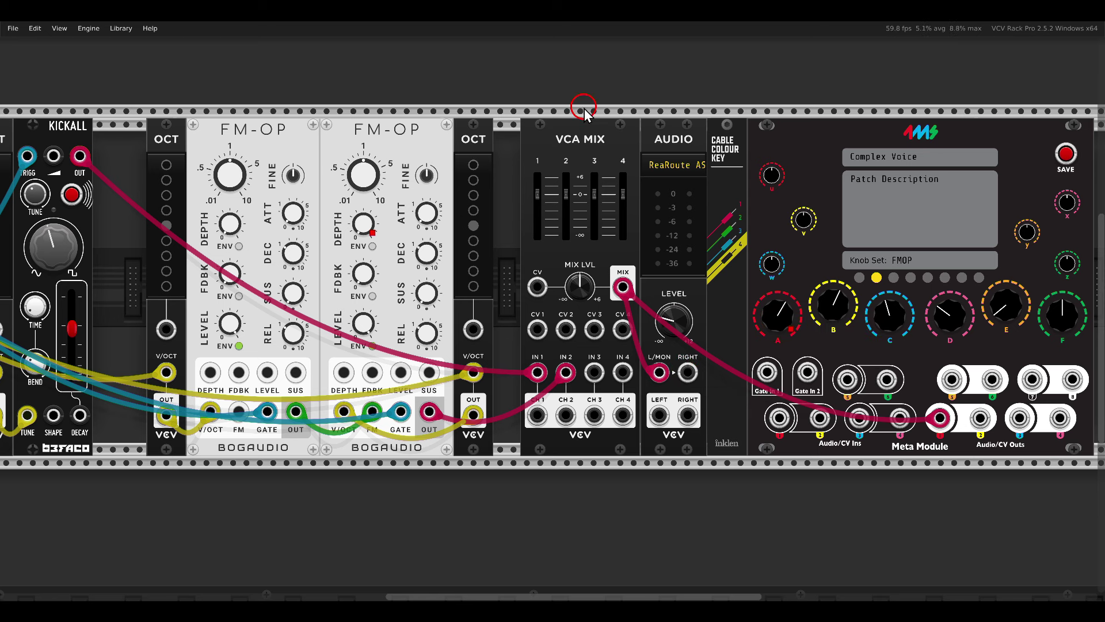
- Map MetaModule knob B to the octave shift before the FM-OPs and knob C to the octave shift after them
click(833, 305)
click(157, 226)
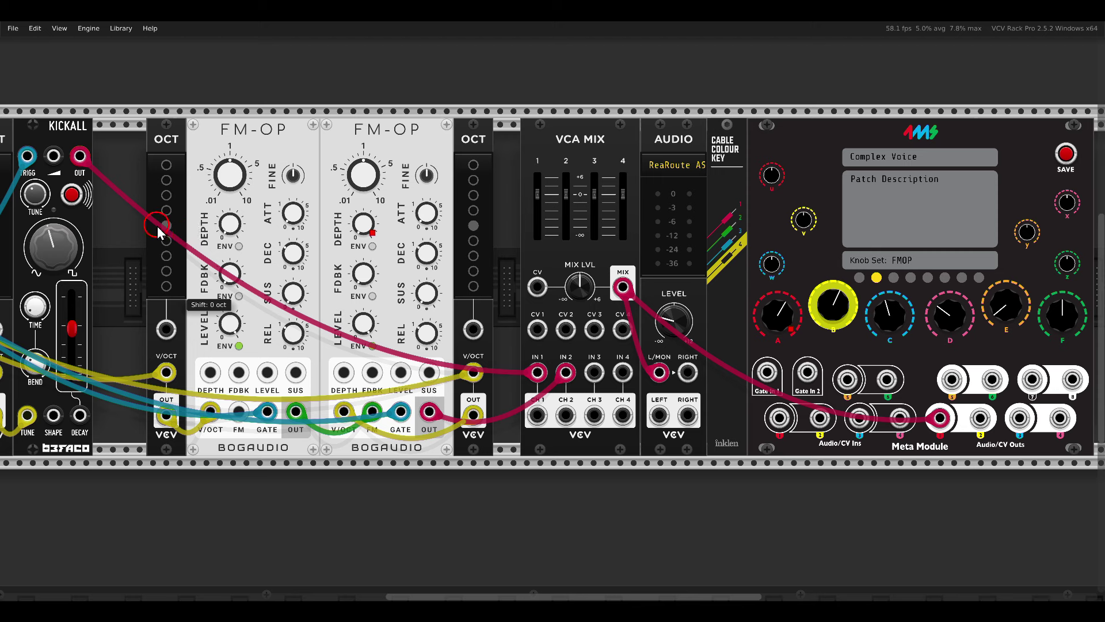
click(167, 225)
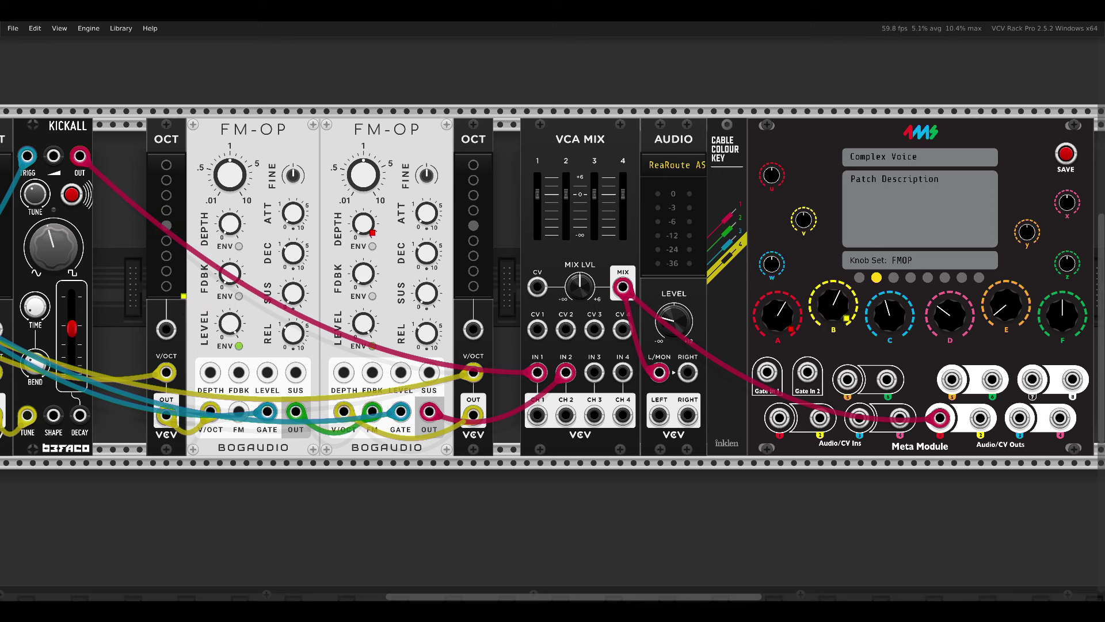
click(889, 313)
click(479, 222)
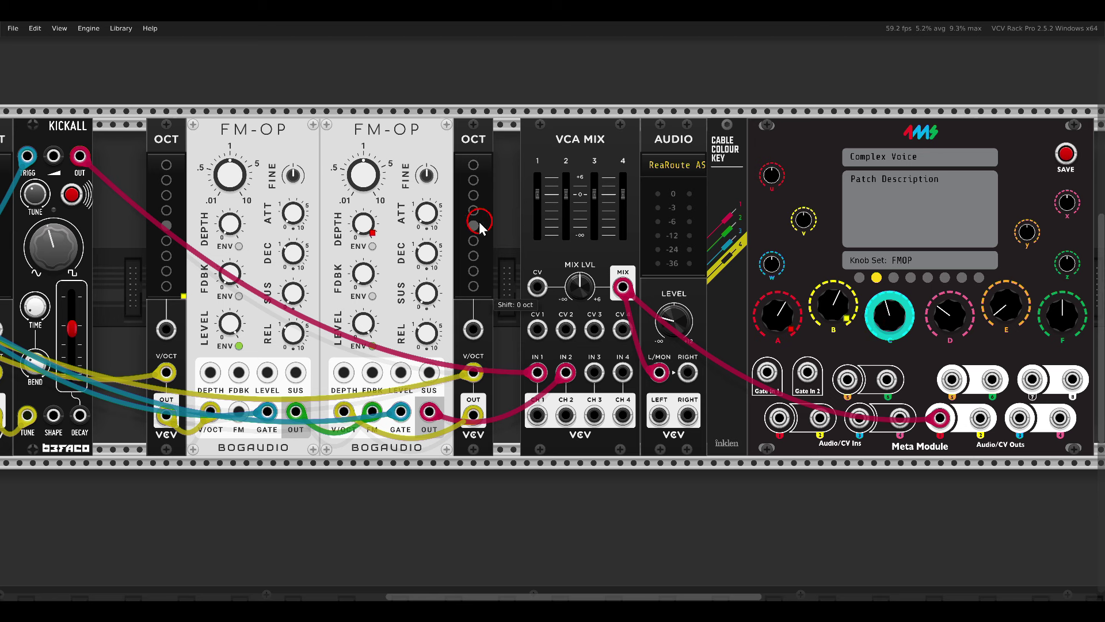
- Map MetaModule knob D to the second FM-OP's FDBK knob and knob E to its DEC knob
click(931, 322)
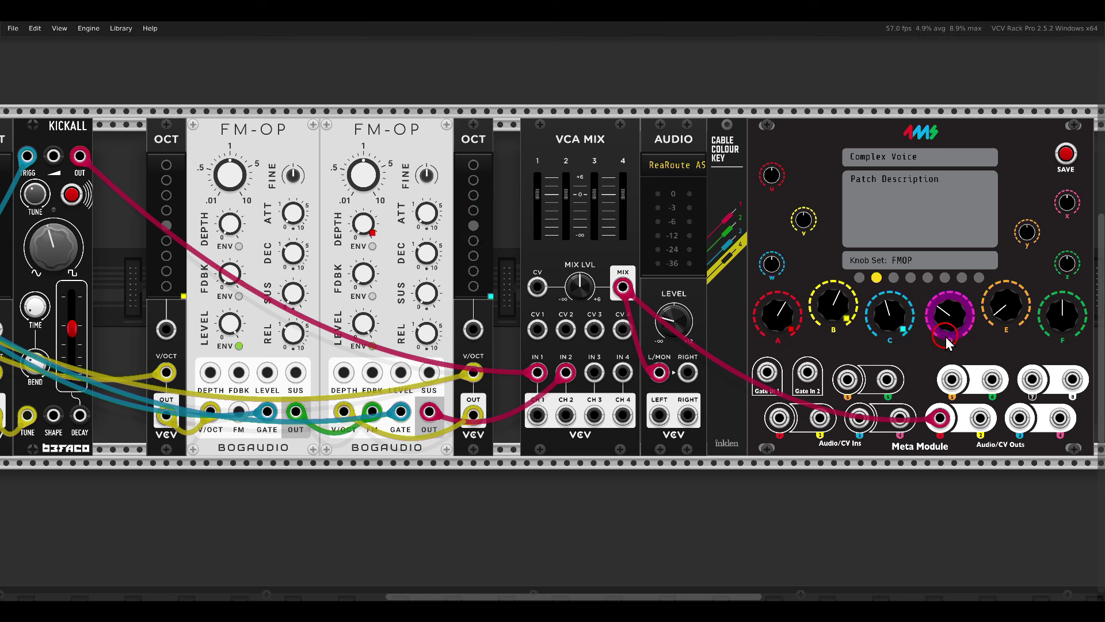
click(361, 275)
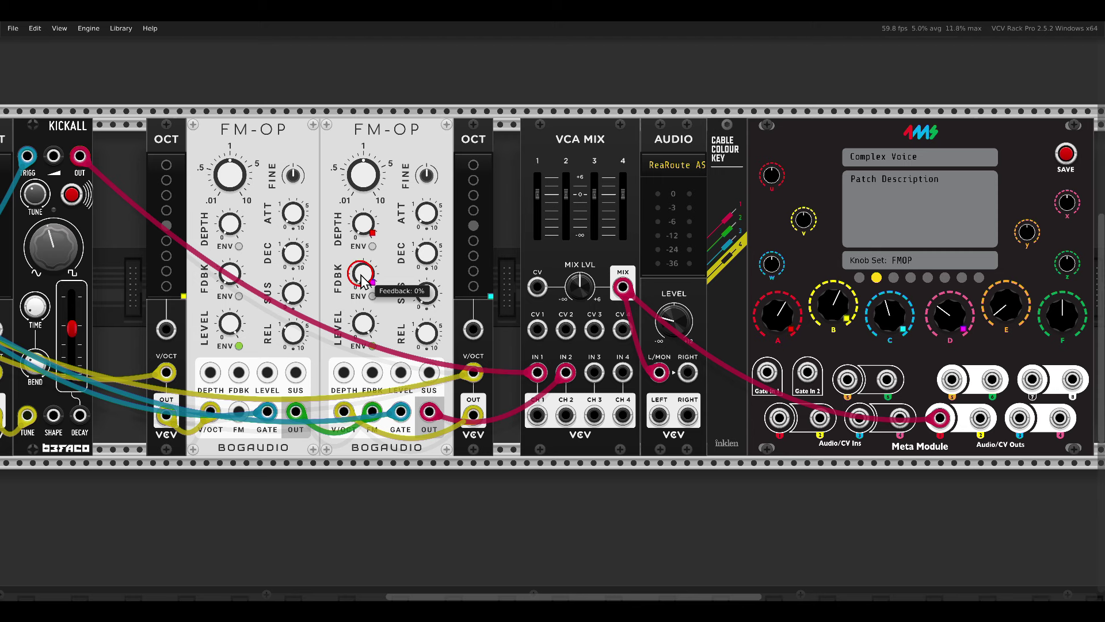
click(983, 309)
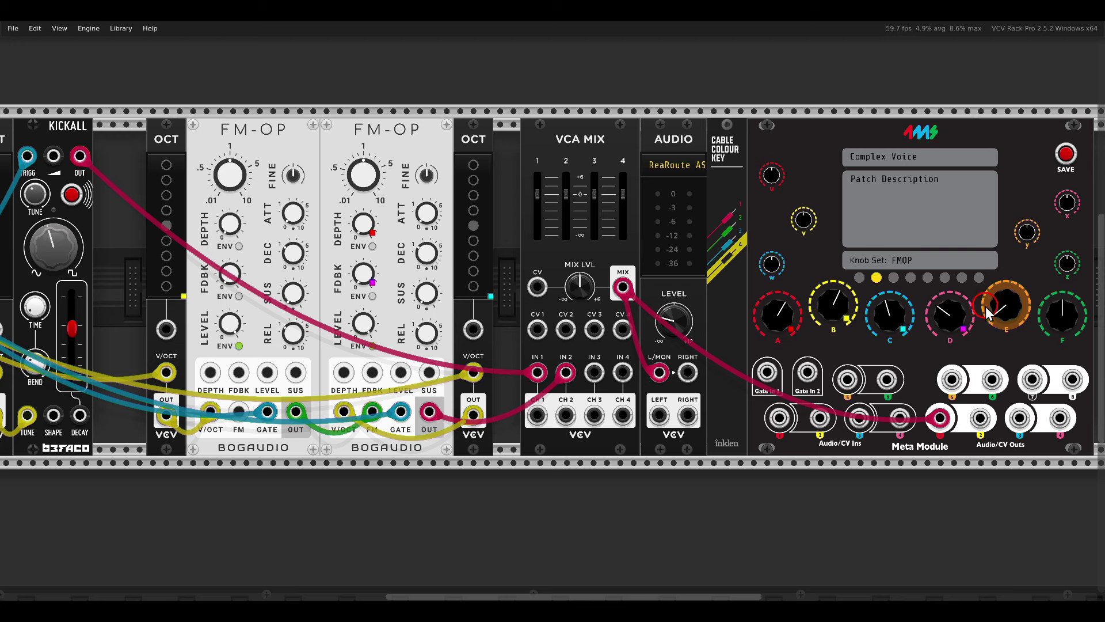
click(473, 259)
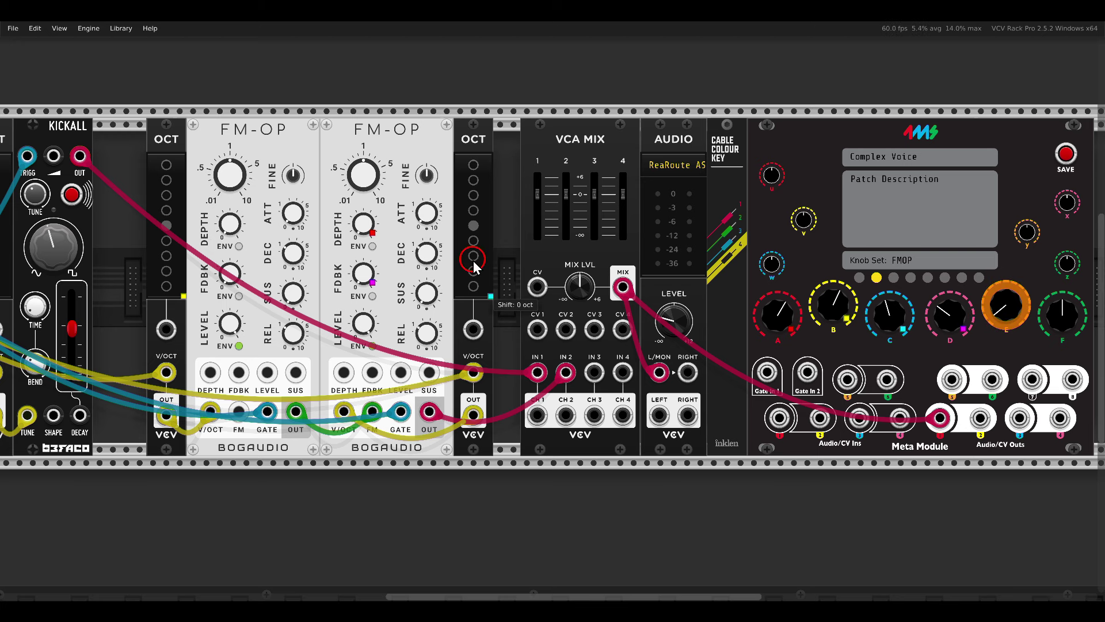
click(427, 254)
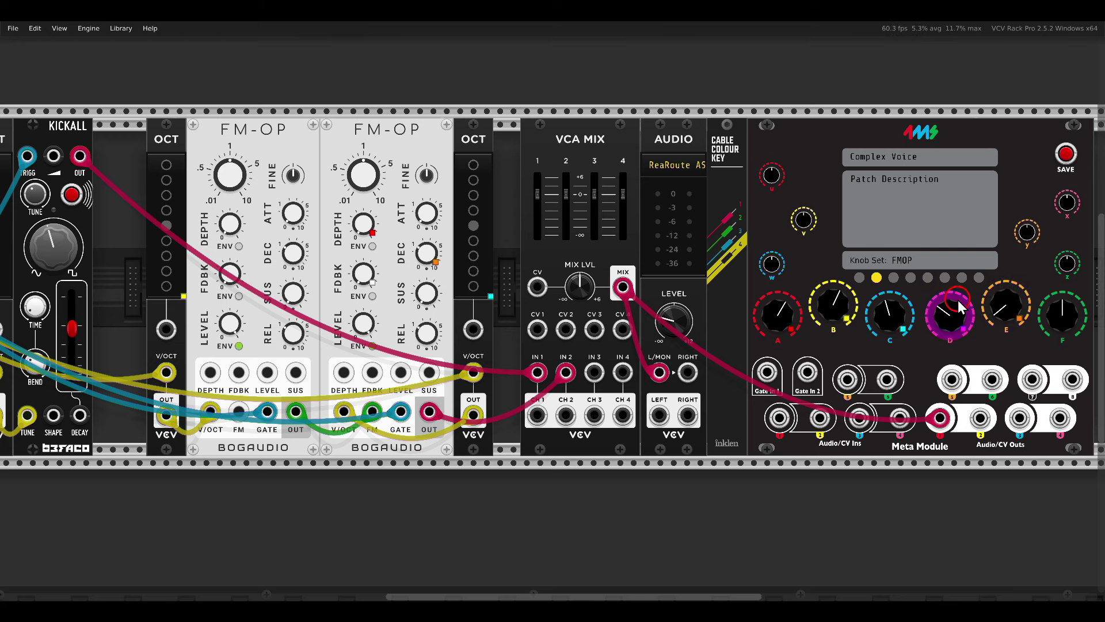
- Add the second FM-OP's REL to MetaModule knob E and map knob F to the first FM-OP's DEC and REL
click(987, 310)
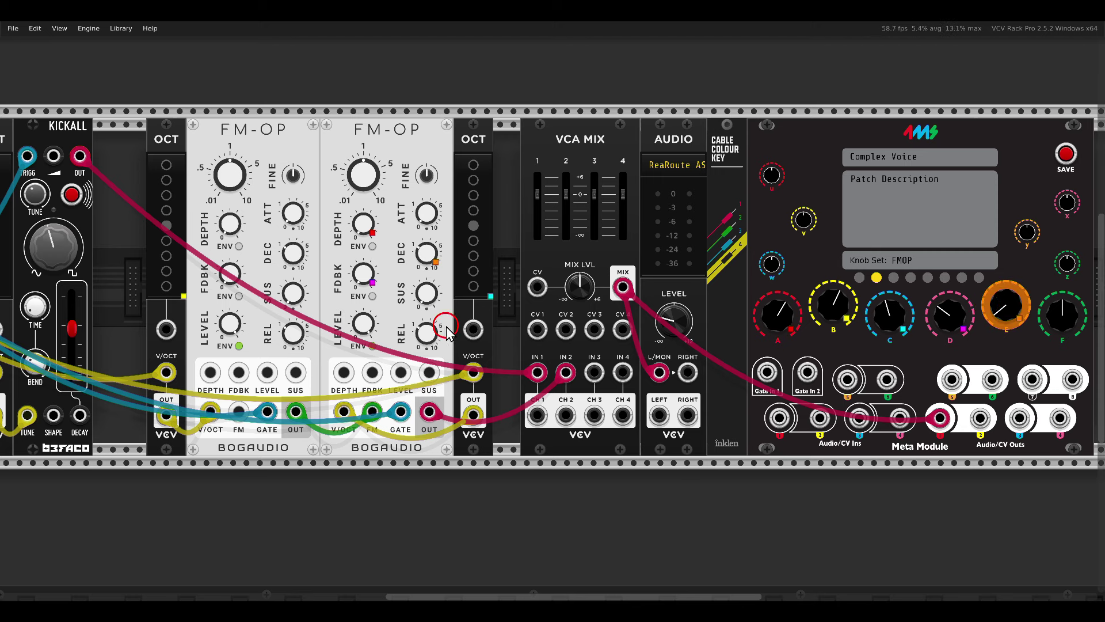
click(427, 333)
click(469, 330)
click(504, 291)
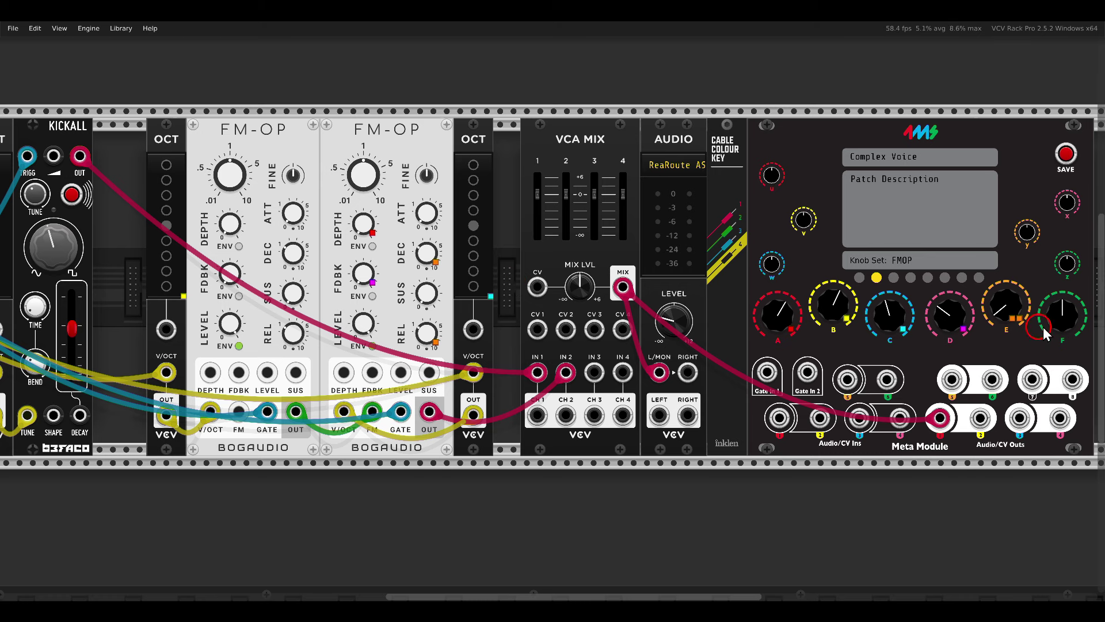
click(308, 249)
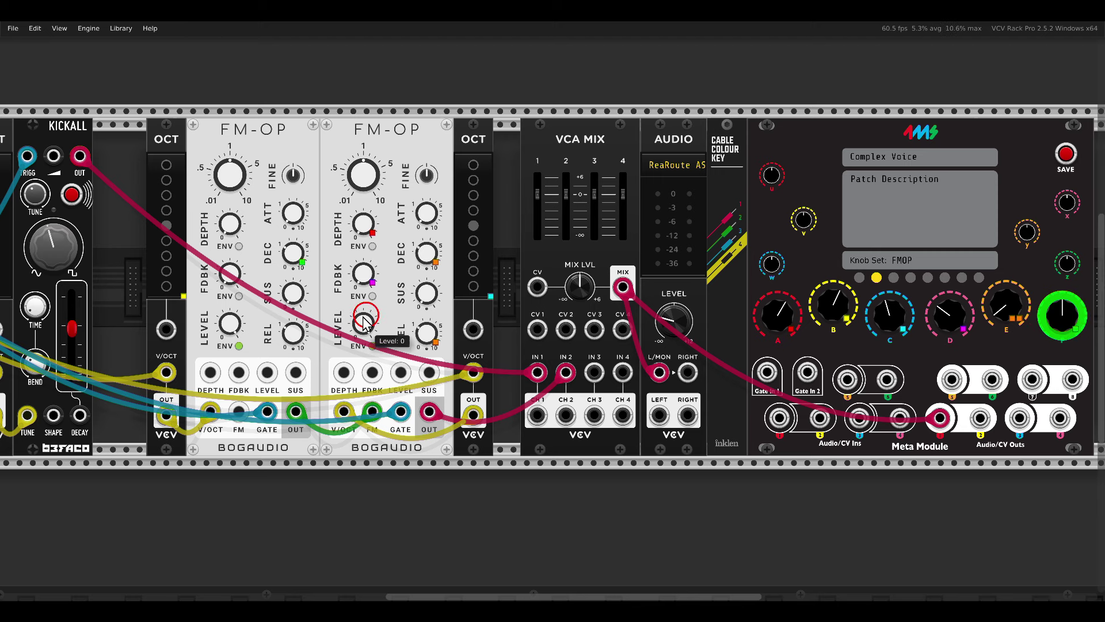
click(293, 335)
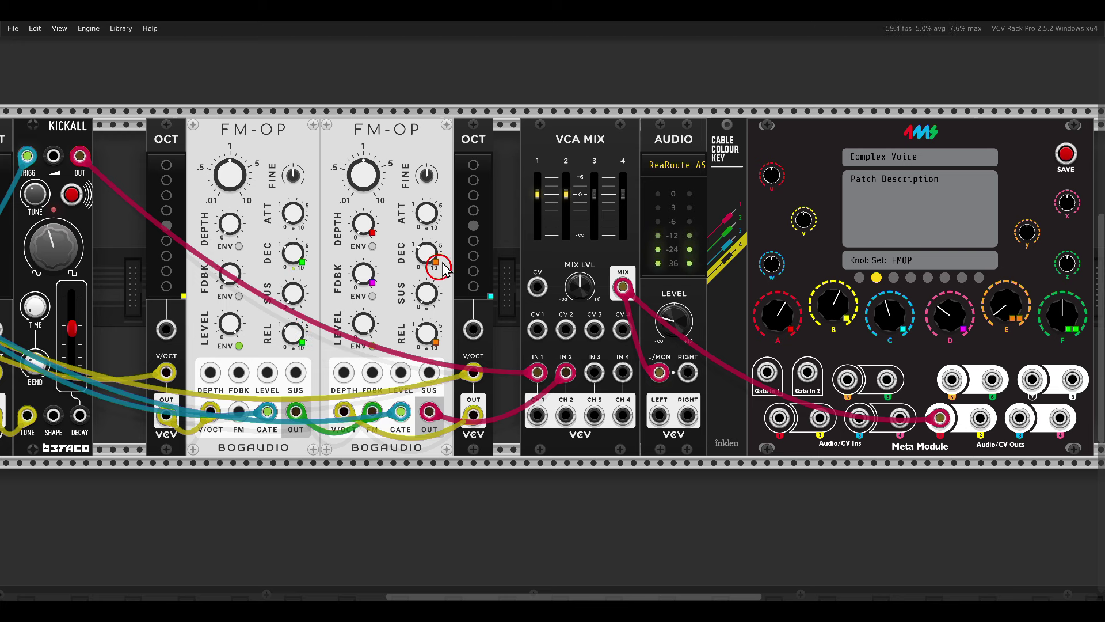
- Pull VCA MIX channel 1 fully down, then turn down MetaModule knob A and try knob B with the FM voice
drag(538, 196, 534, 282)
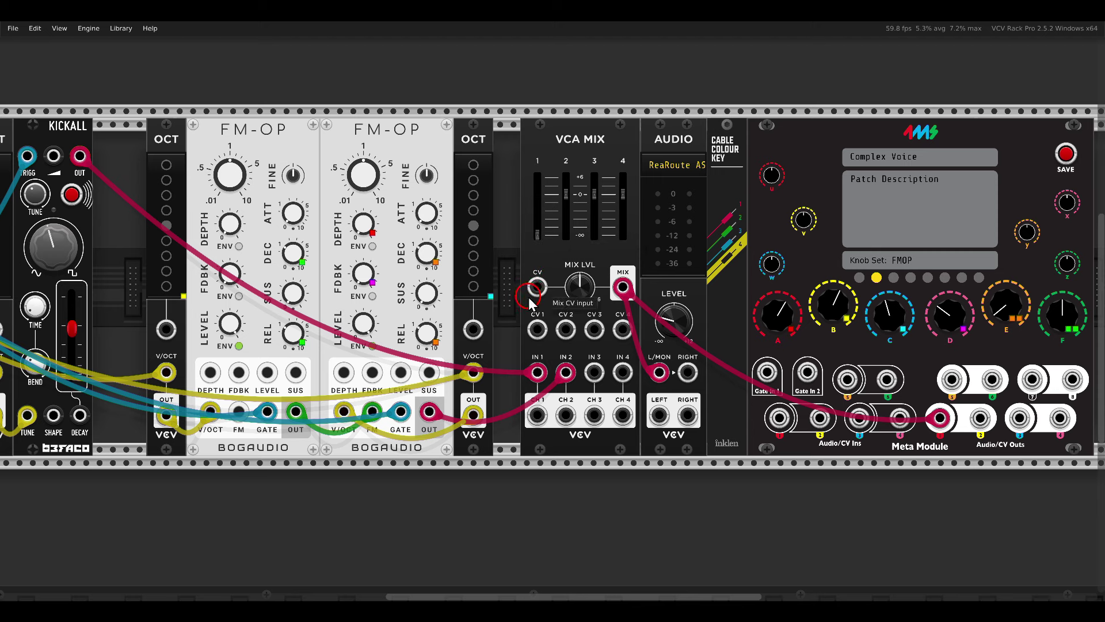
click(776, 319)
drag(775, 331, 779, 360)
click(829, 309)
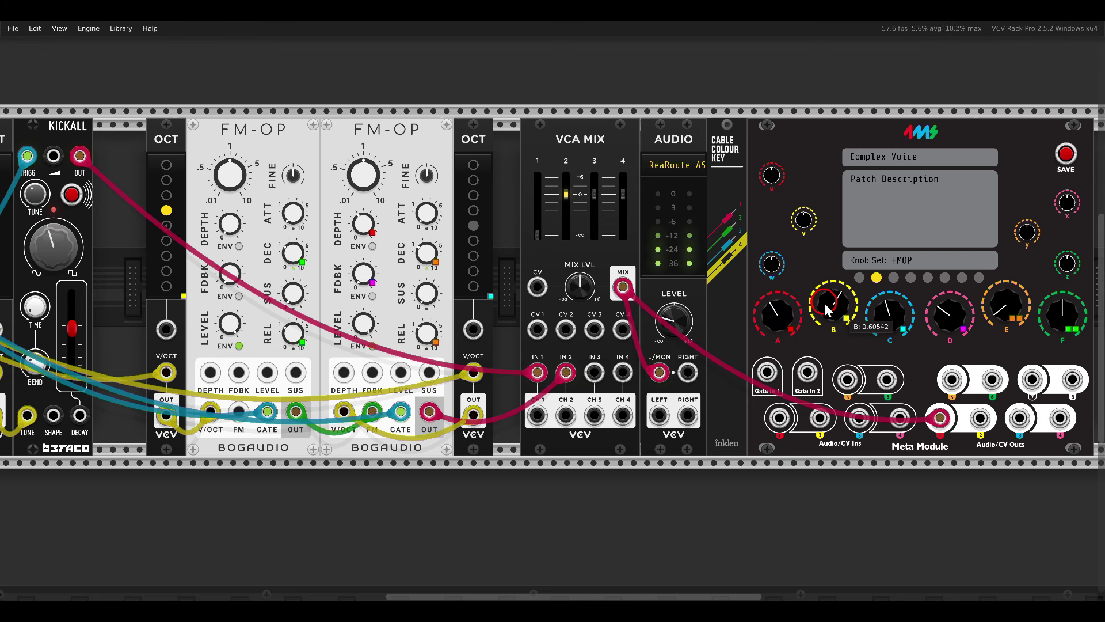
- Try MetaModule knob C, lower knob D to about 0.09, raise knob E, lower knob F and adjust knob B
click(885, 334)
drag(886, 339, 944, 362)
click(933, 319)
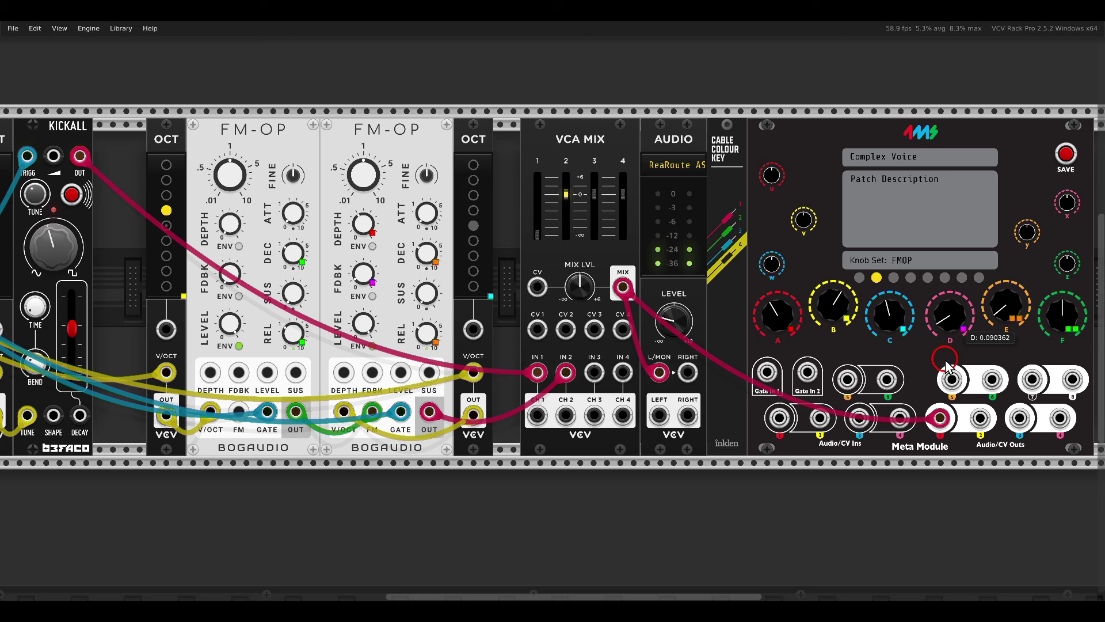
drag(1007, 306, 986, 197)
drag(1057, 305, 1059, 387)
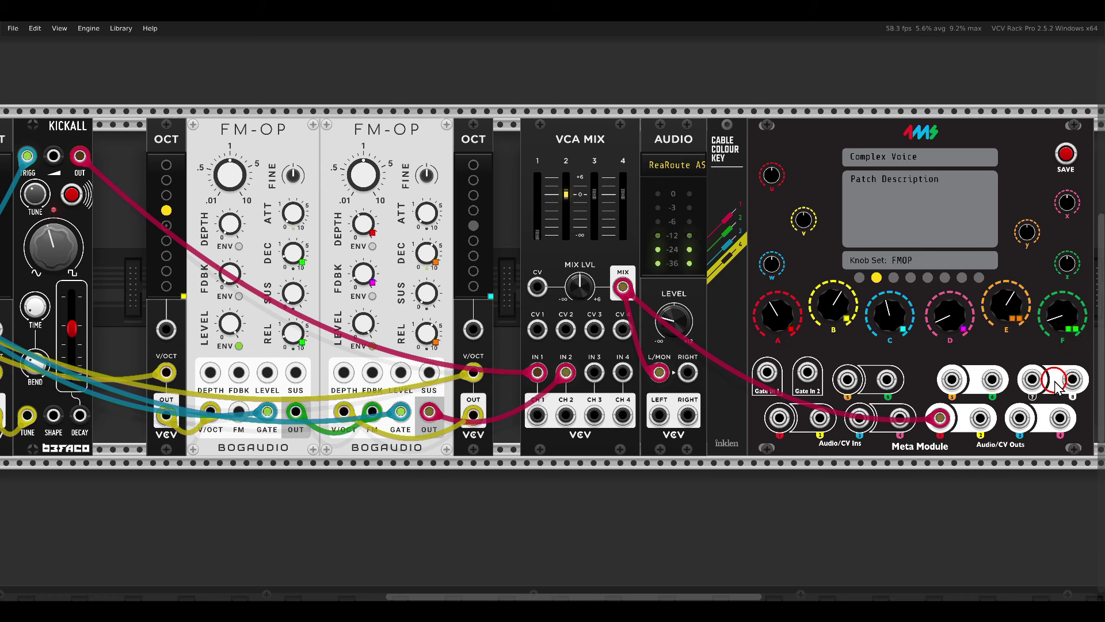
mouse_move(833, 308)
mouse_down()
mouse_move(821, 291)
mouse_move(823, 305)
mouse_up()
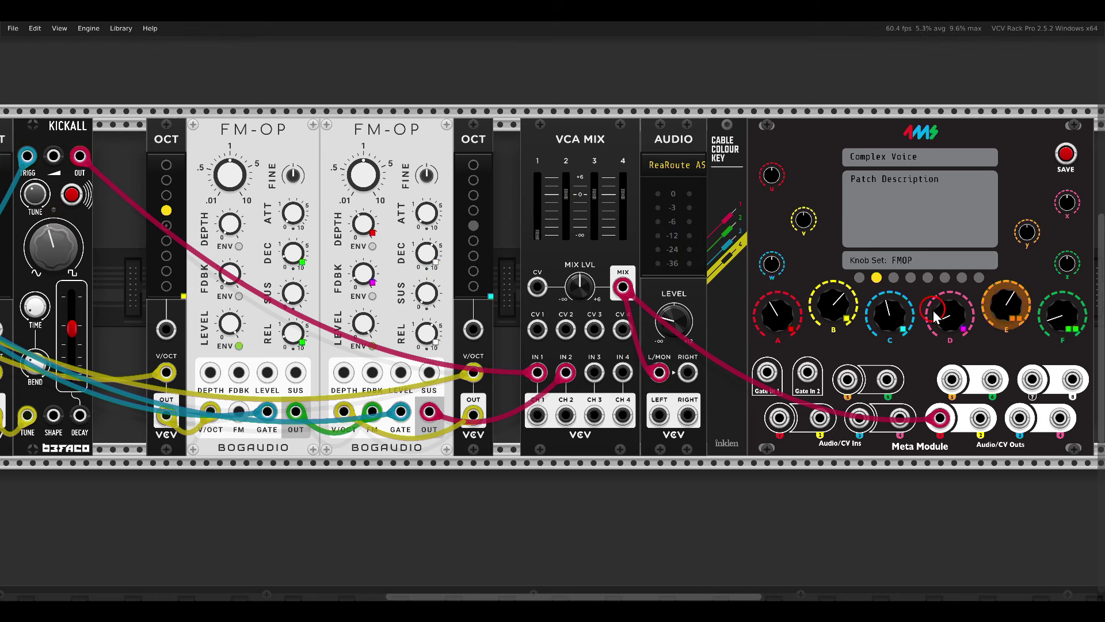
- Make room before VCA MIX, add a Dark Energy oscillator there and patch its mixed M+C output into VCA MIX IN 3
scroll(575, 259, left, 3)
drag(591, 158, 445, 151)
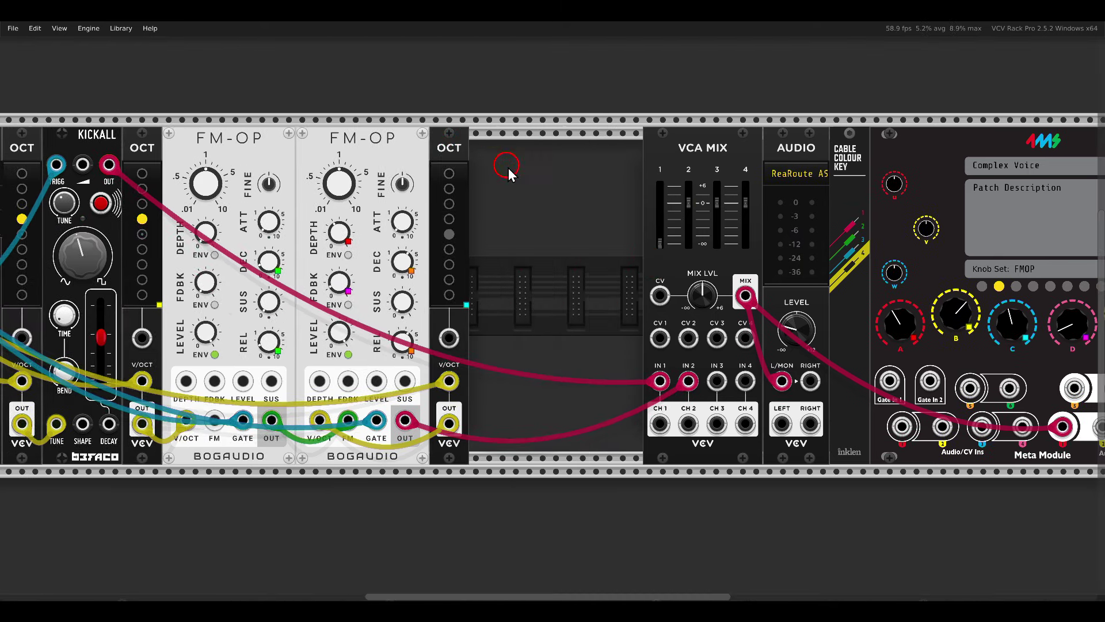
right_click(509, 172)
click(443, 117)
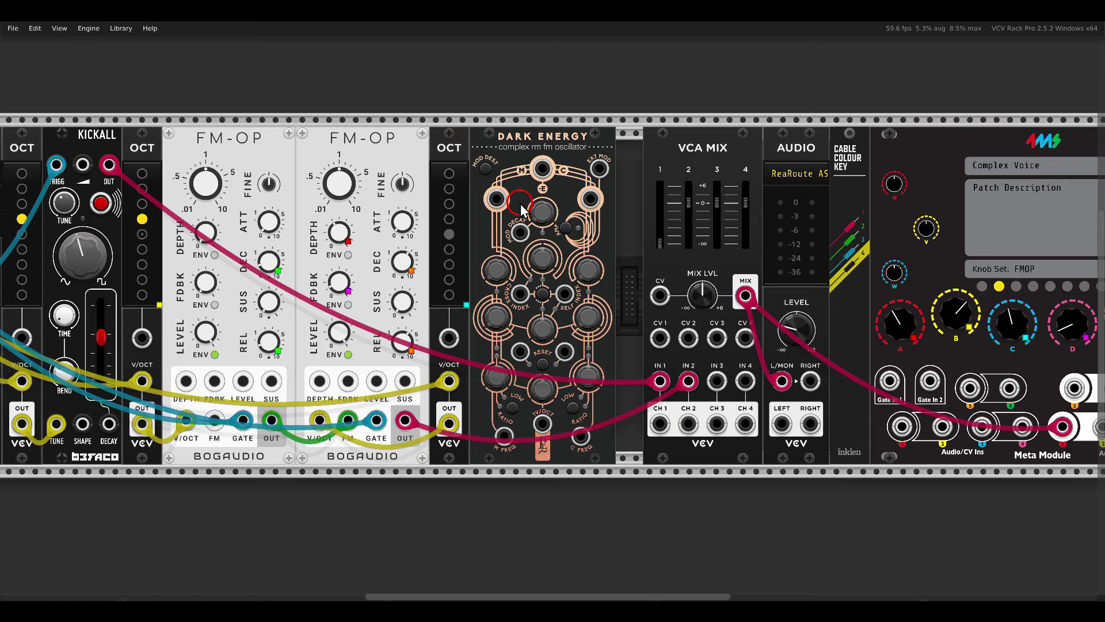
drag(543, 168, 716, 381)
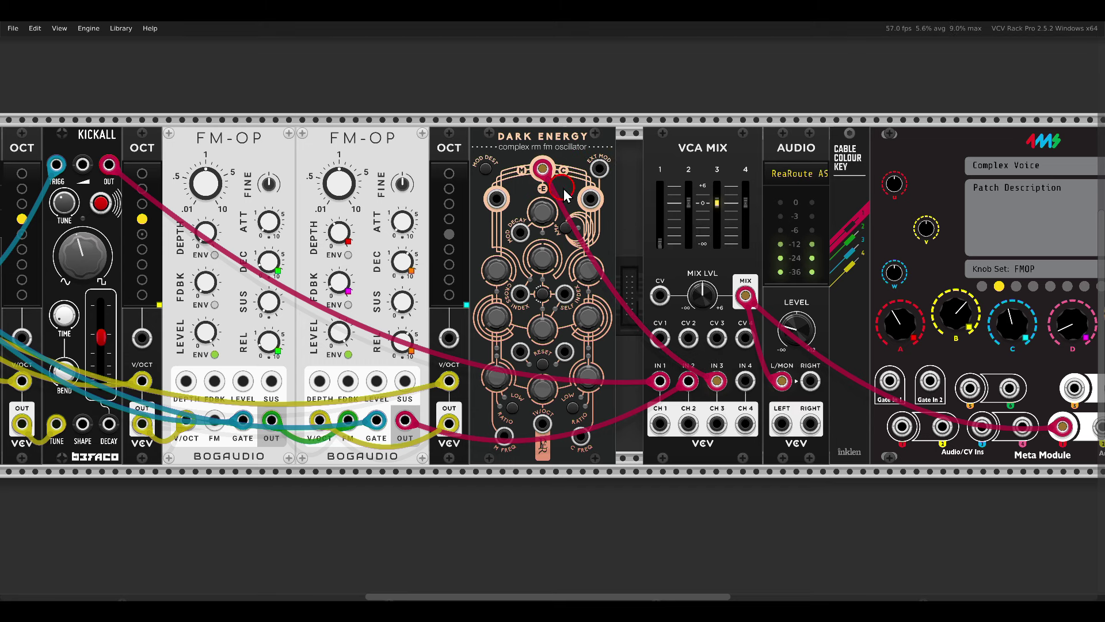
- Patch MIDI-CV's V/OCT into Dark Energy's 1V/OCT input and its GATE into the EXT MOD input
scroll(570, 224, up, 4)
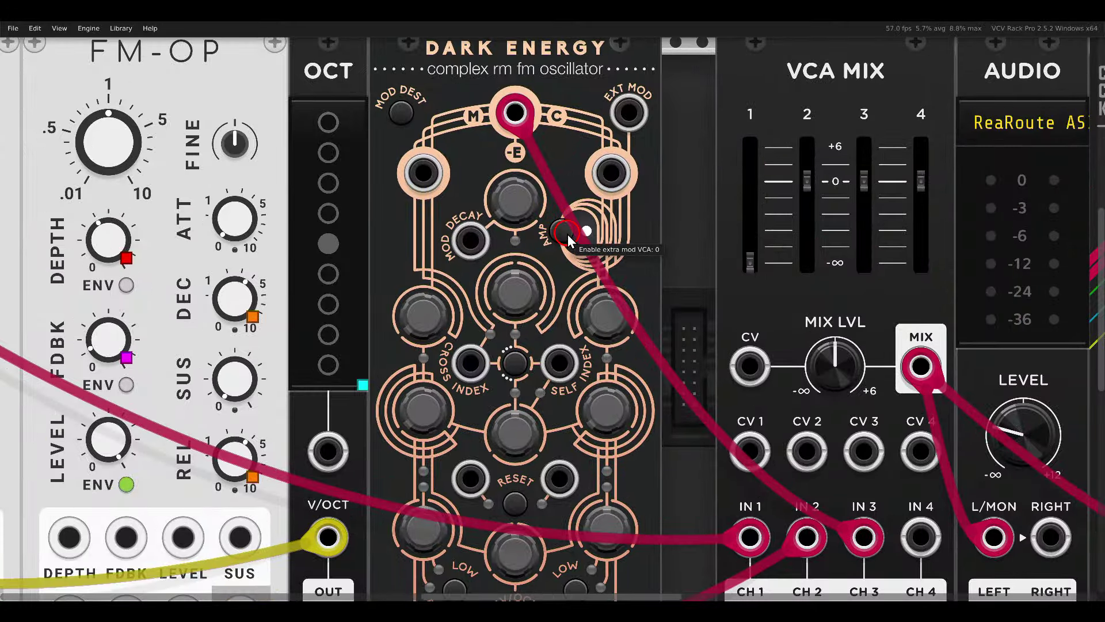
scroll(567, 234, down, 5)
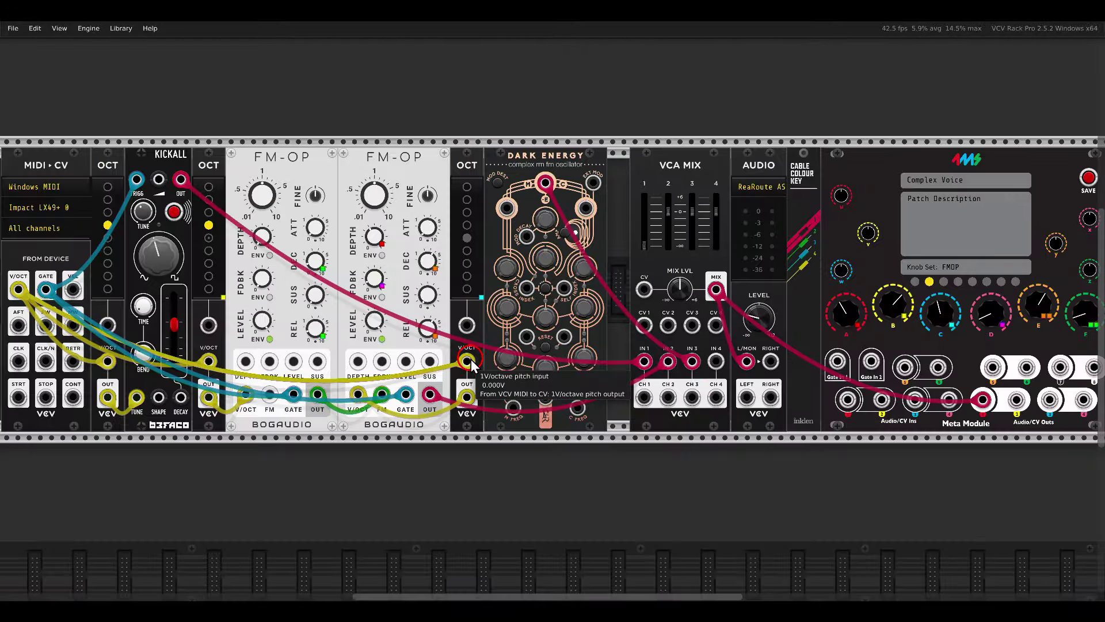
mouse_move(470, 358)
mouse_down()
mouse_move(506, 414)
mouse_move(545, 399)
mouse_up()
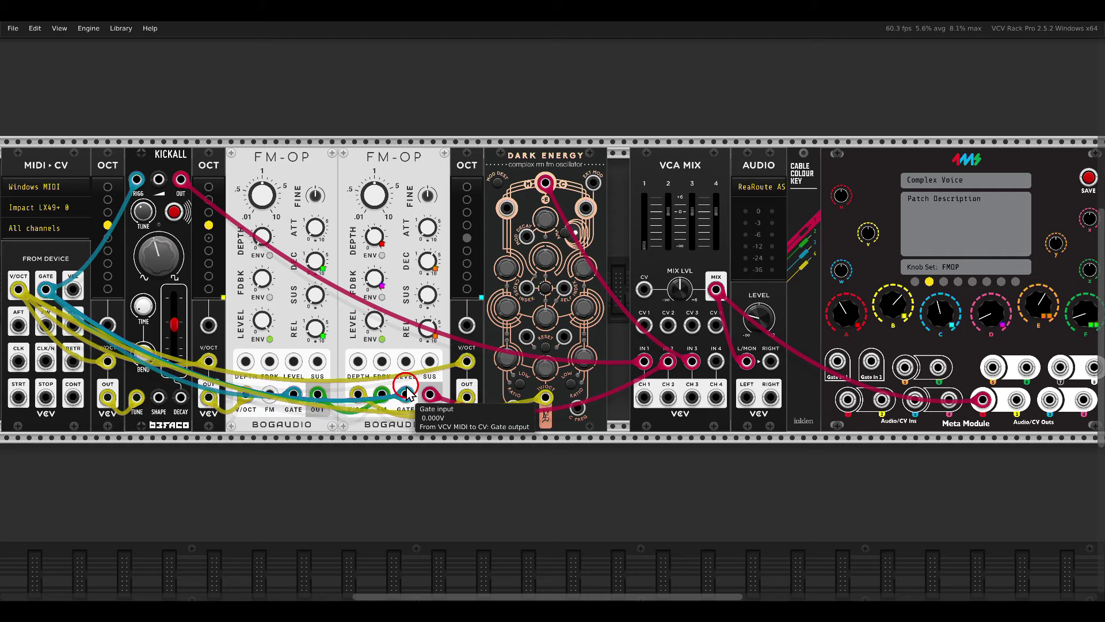
drag(407, 394, 590, 183)
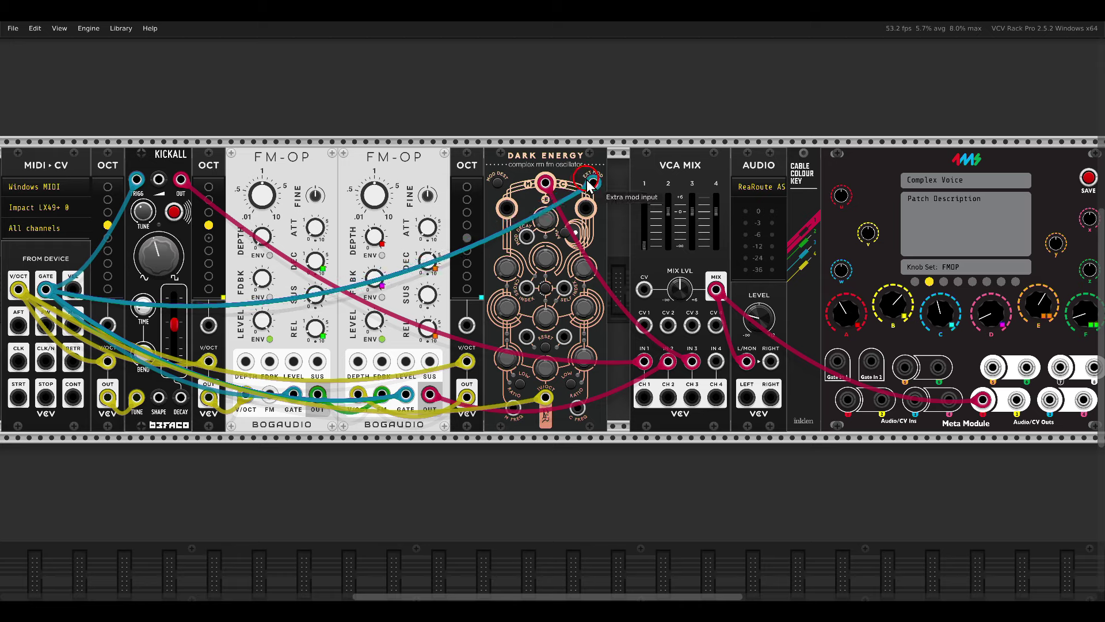
click(593, 182)
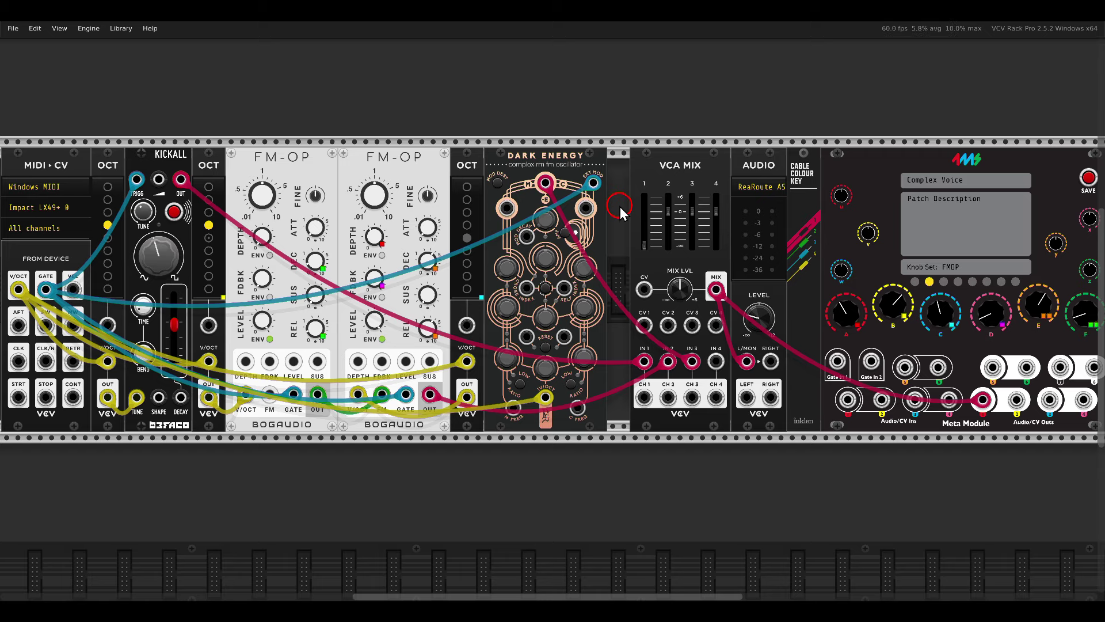
- Make room around Dark Energy and place one duplicated Octave module directly before it and another directly after it
drag(477, 164, 401, 163)
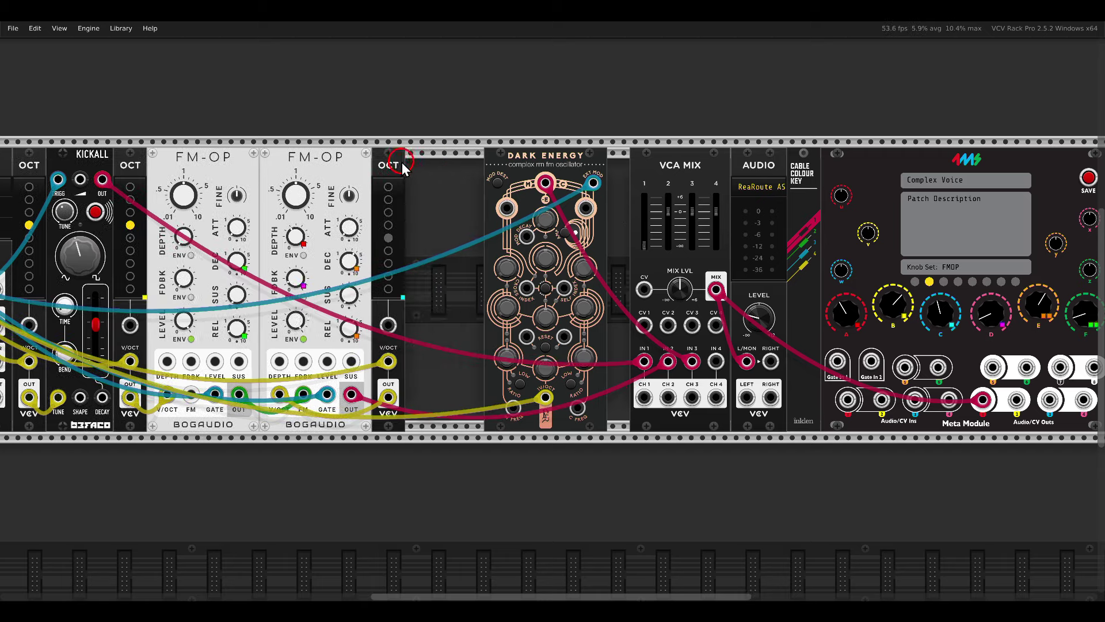
scroll(509, 316, up, 1)
scroll(510, 320, up, 1)
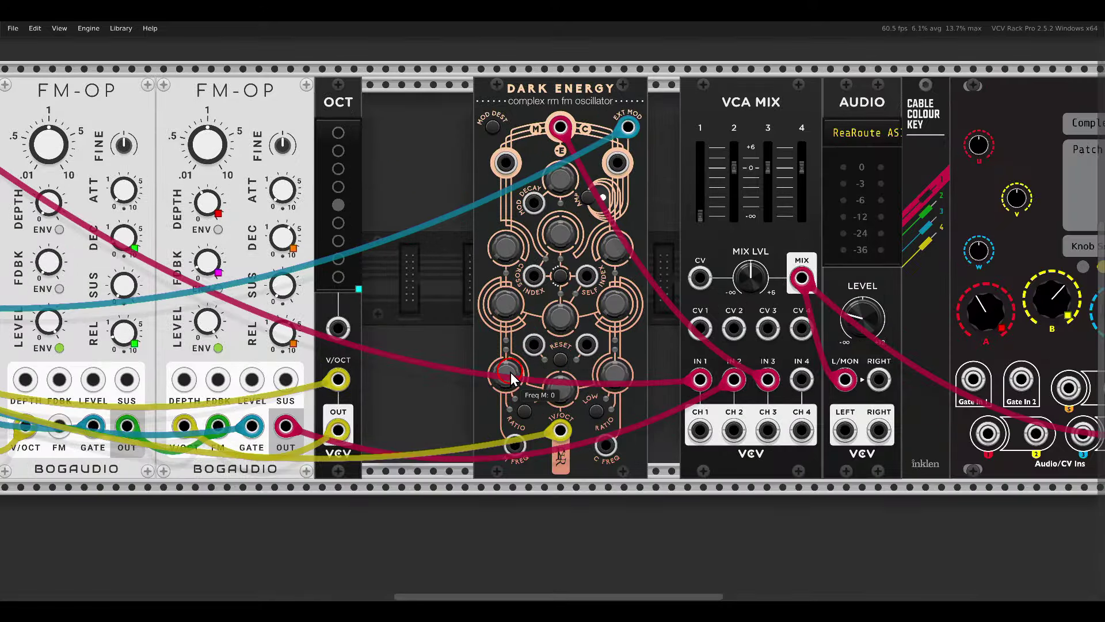
mouse_move(610, 373)
drag(339, 102, 451, 107)
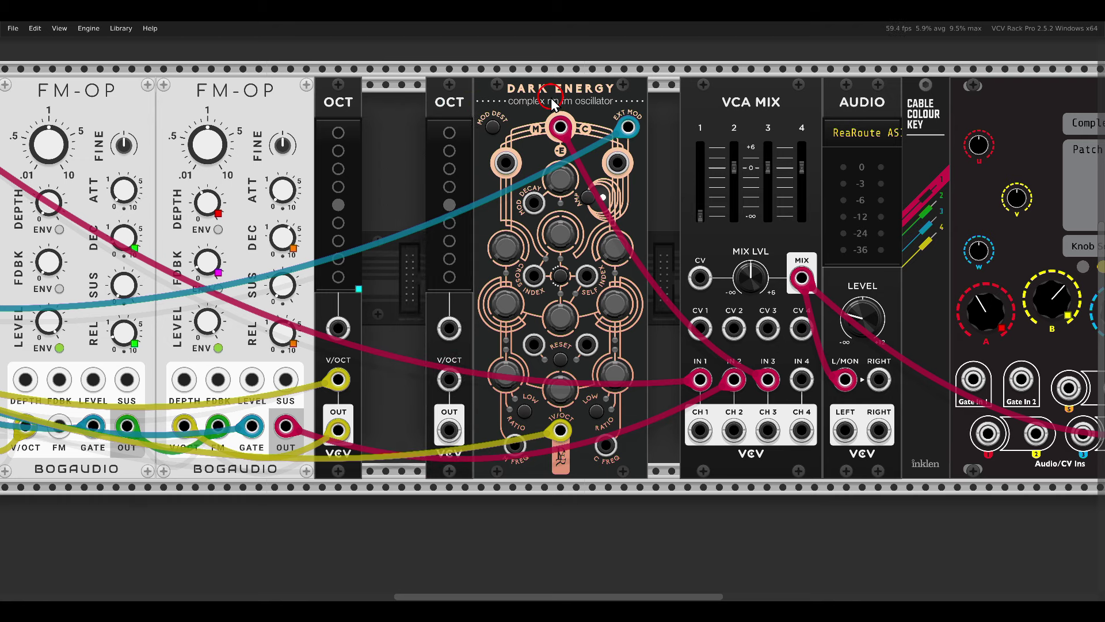
mouse_move(541, 97)
mouse_down()
mouse_move(472, 89)
mouse_move(509, 113)
mouse_up()
ctrl+click(441, 94)
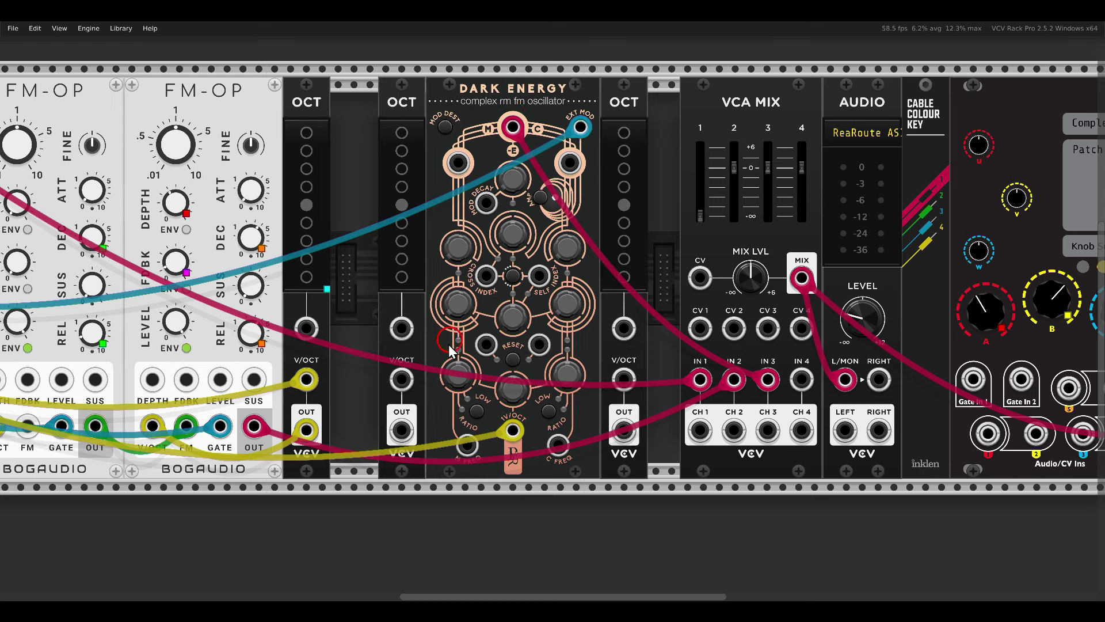
- Patch the Octave before Dark Energy into its M FREQ input and the Octave after it into C FREQ
drag(402, 430, 469, 446)
drag(623, 432, 561, 446)
scroll(620, 443, down, 2)
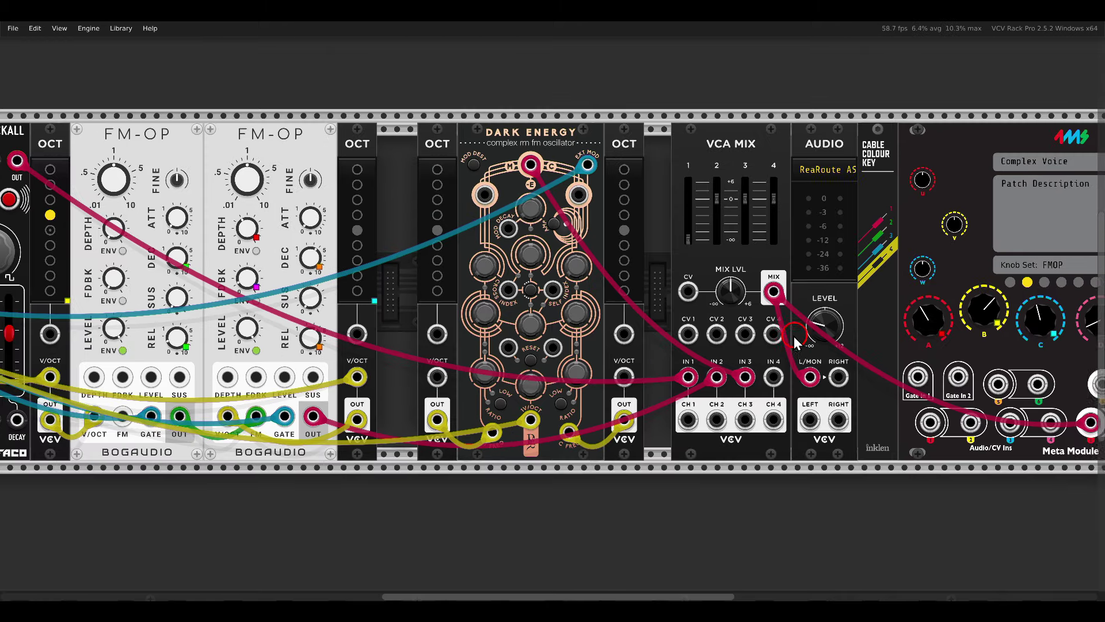
- Switch the MetaModule to its third knob set and name it Dark Energy
scroll(691, 345, right, 3)
click(880, 280)
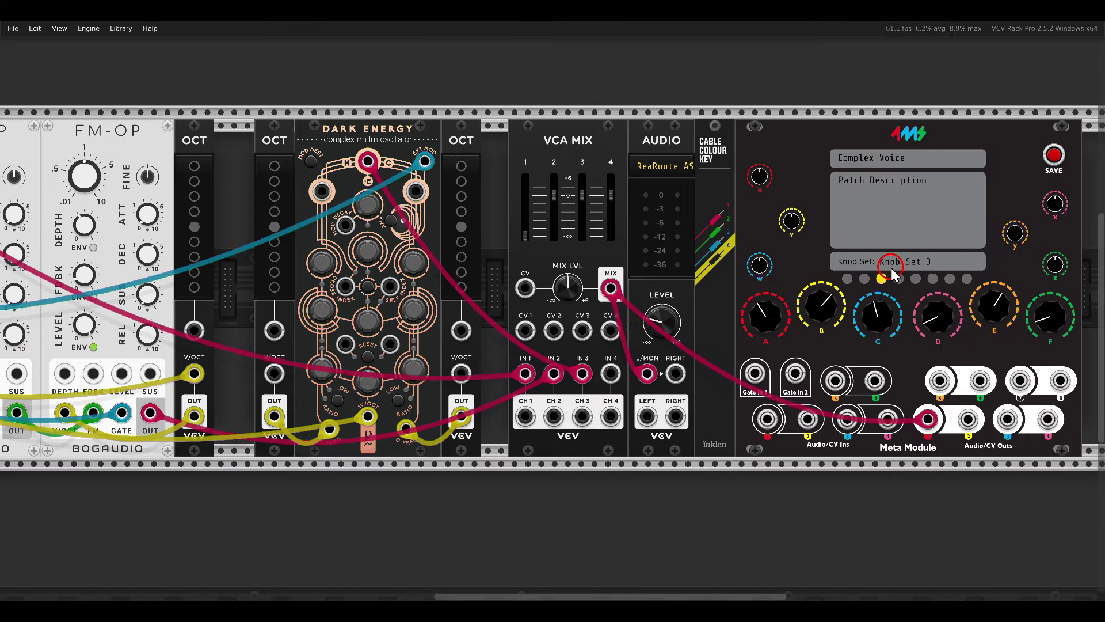
click(912, 162)
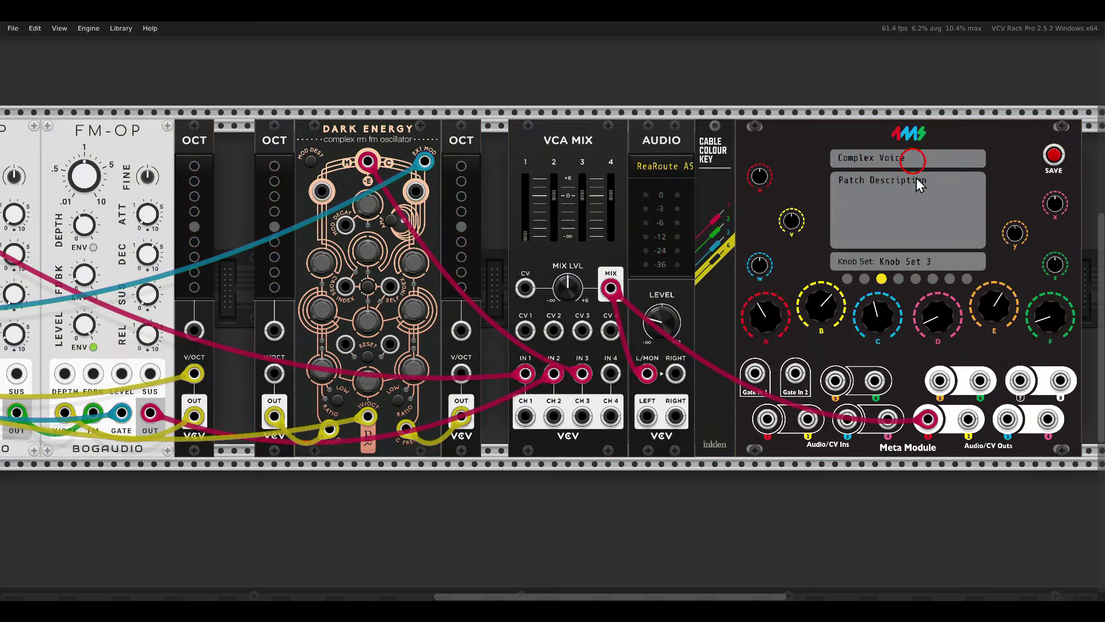
double_click(908, 262)
text(Dark Energy)
- Map MetaModule knob A to the octave shift before Dark Energy and knob B to the octave shift after it
click(765, 316)
click(405, 254)
click(274, 227)
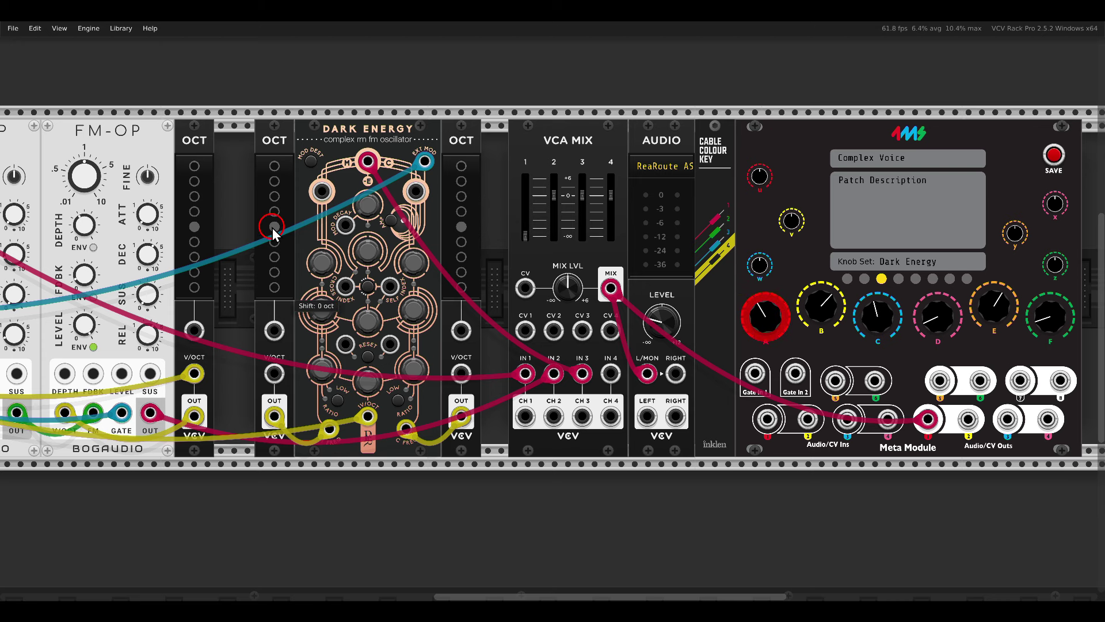
click(275, 227)
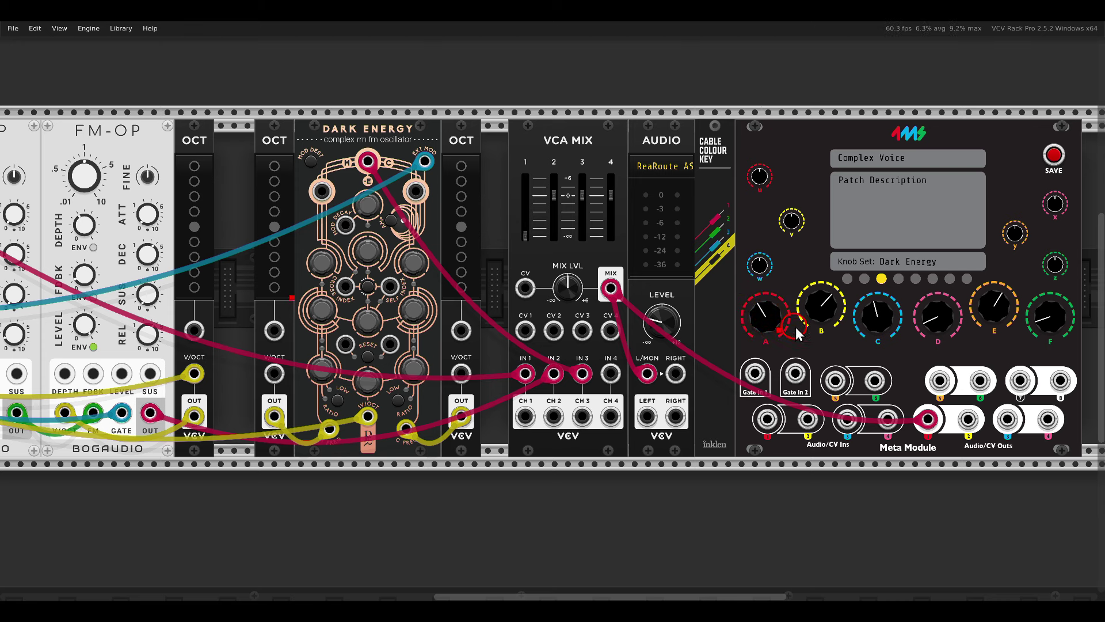
click(817, 309)
click(465, 231)
- Map MetaModule knob C to Dark Energy's uppermost knob beside the MOD DECAY input
click(853, 332)
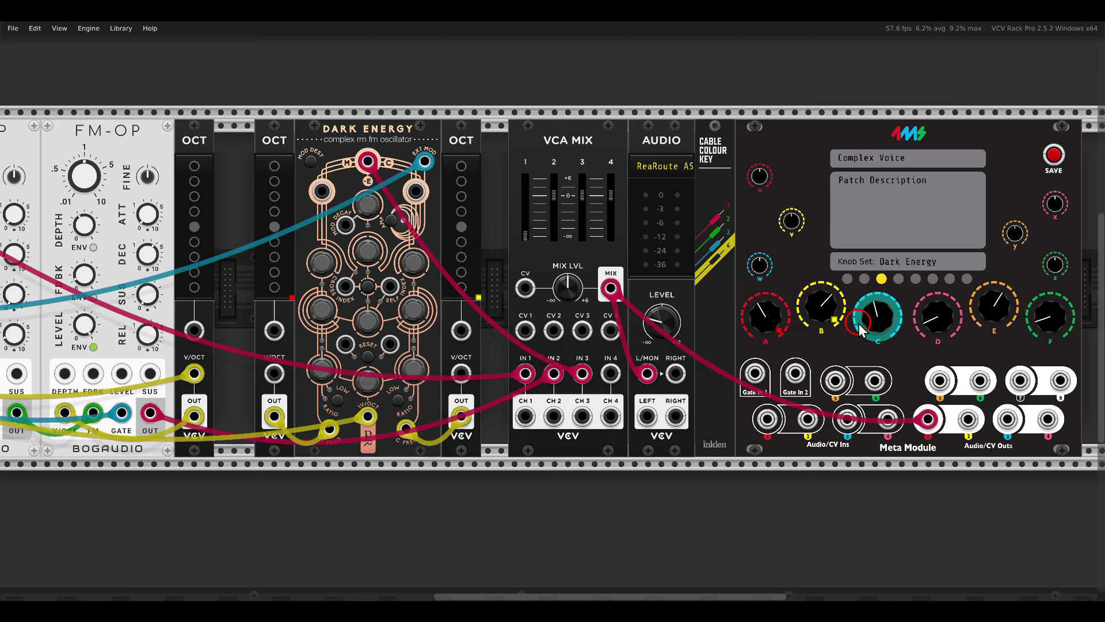
click(373, 208)
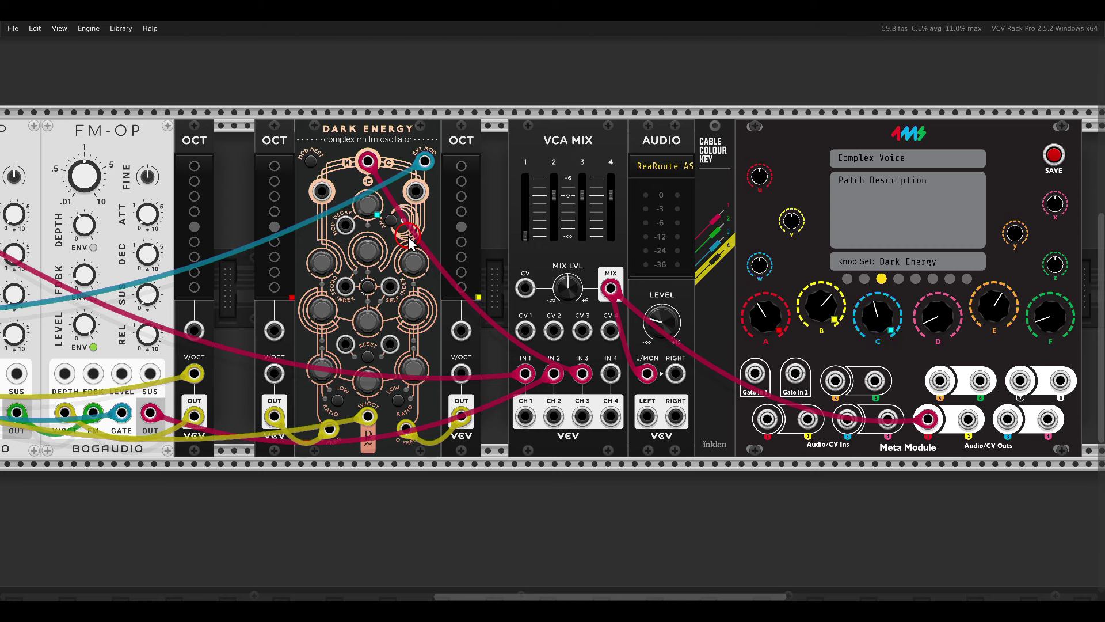
click(808, 288)
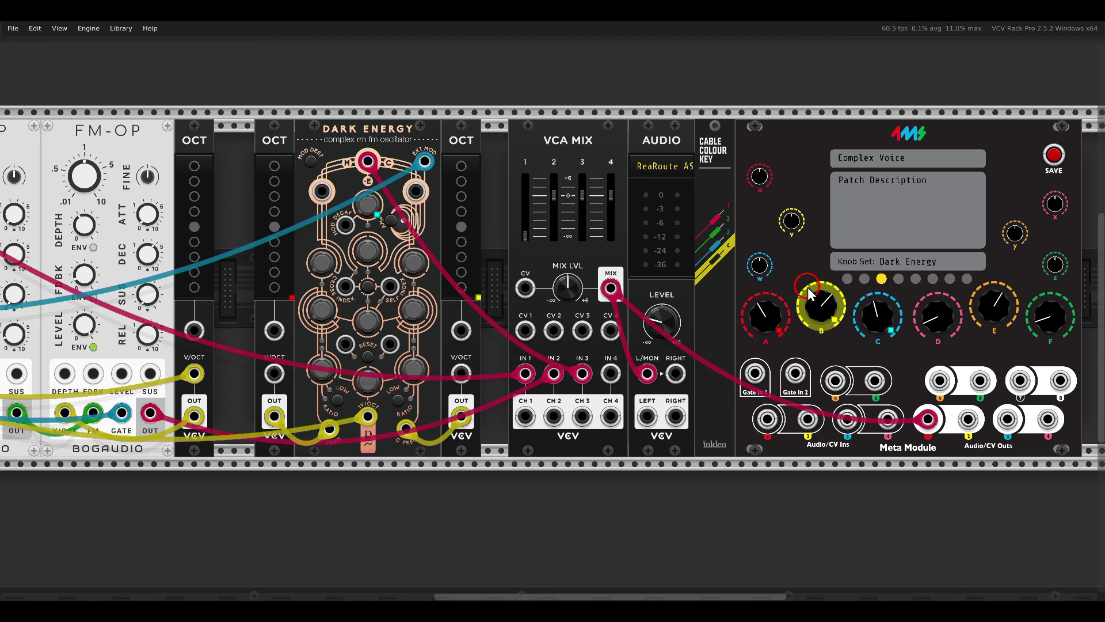
click(838, 268)
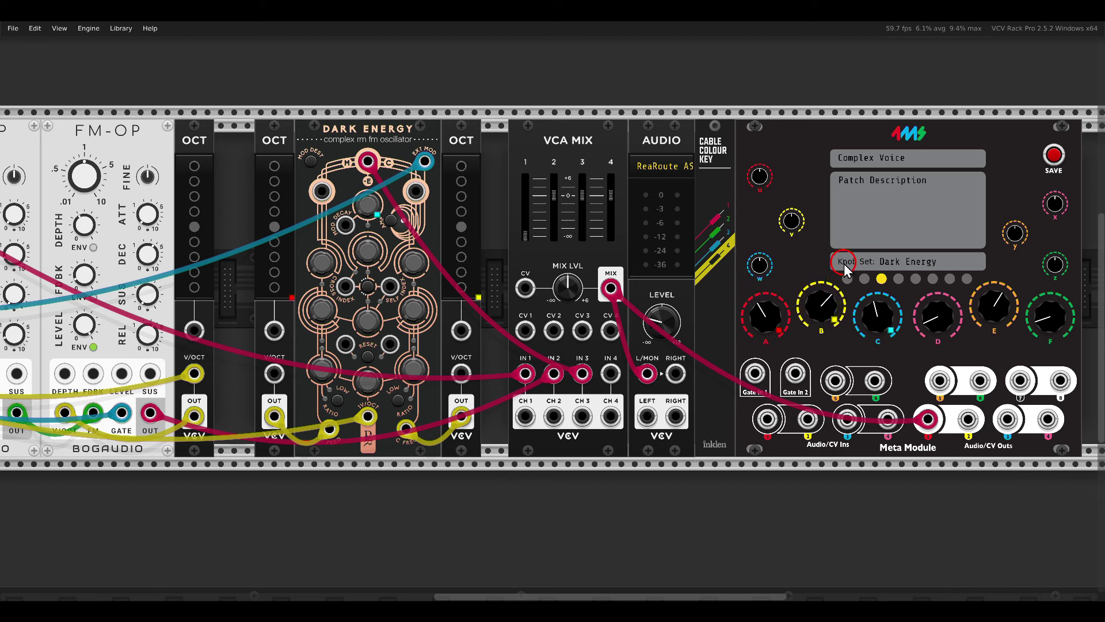
- Map MetaModule knob D to Dark Energy's Cross mod M, and knob E to both Self mod M and the matching knob opposite it
click(917, 316)
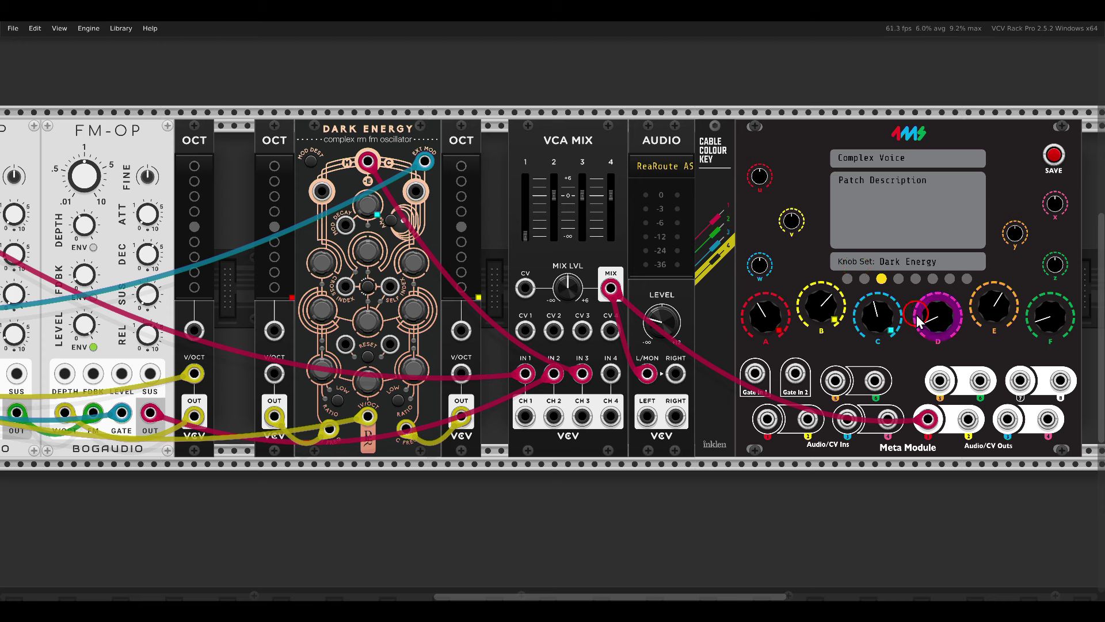
click(320, 267)
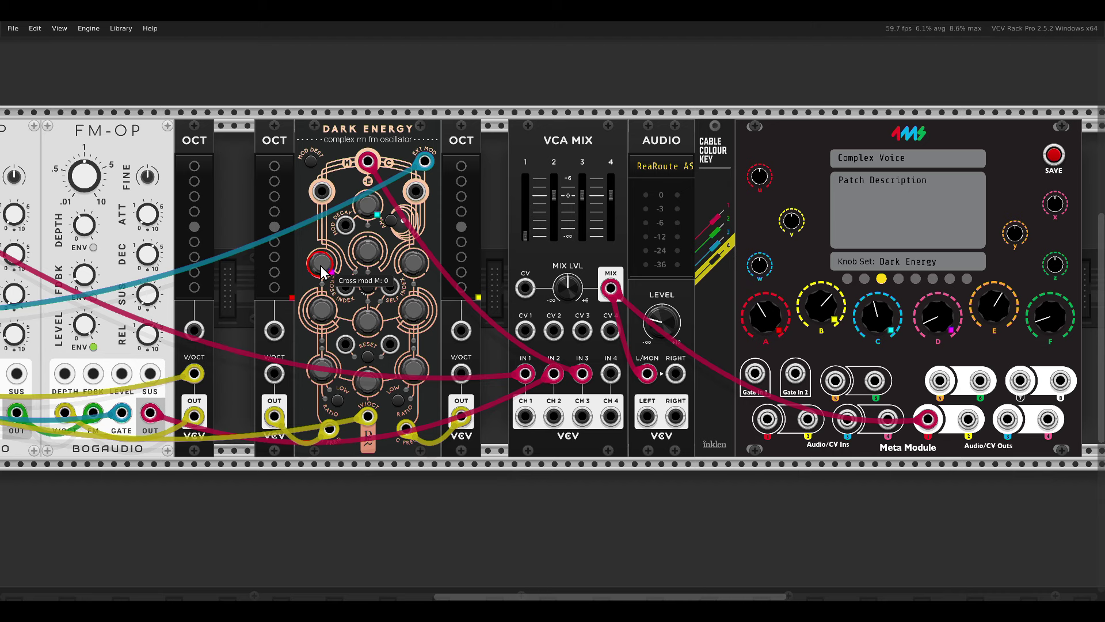
click(972, 315)
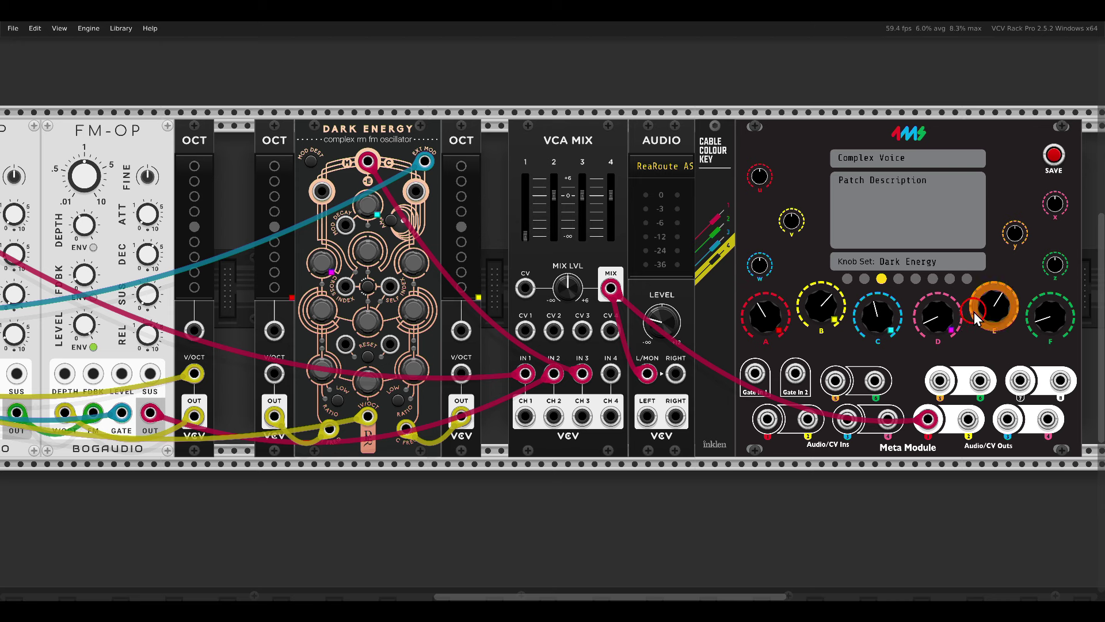
click(333, 315)
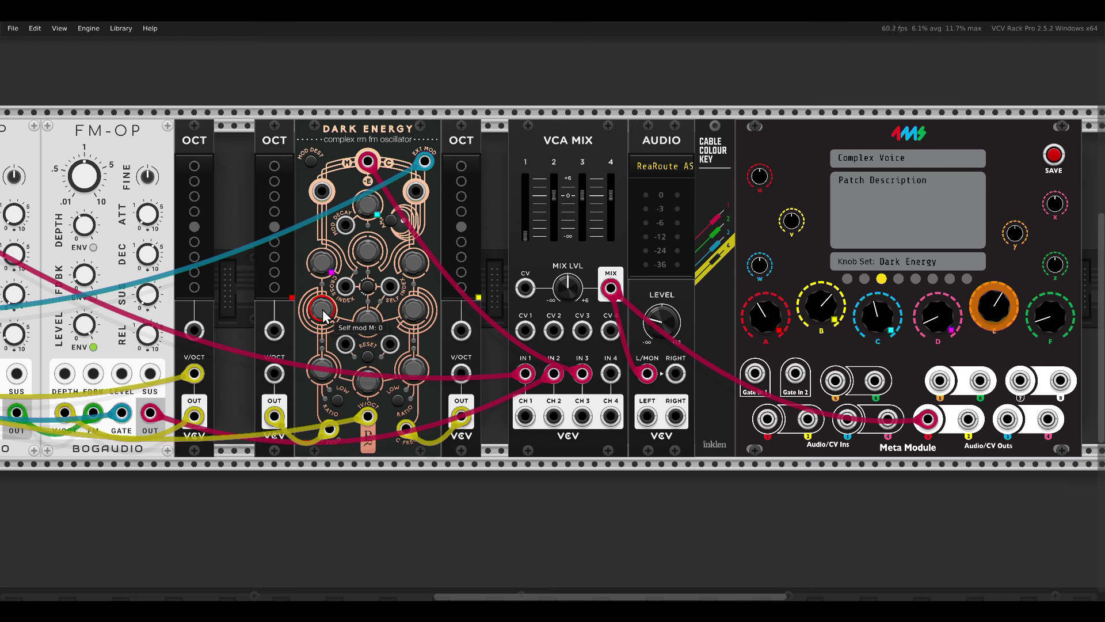
click(993, 308)
click(414, 309)
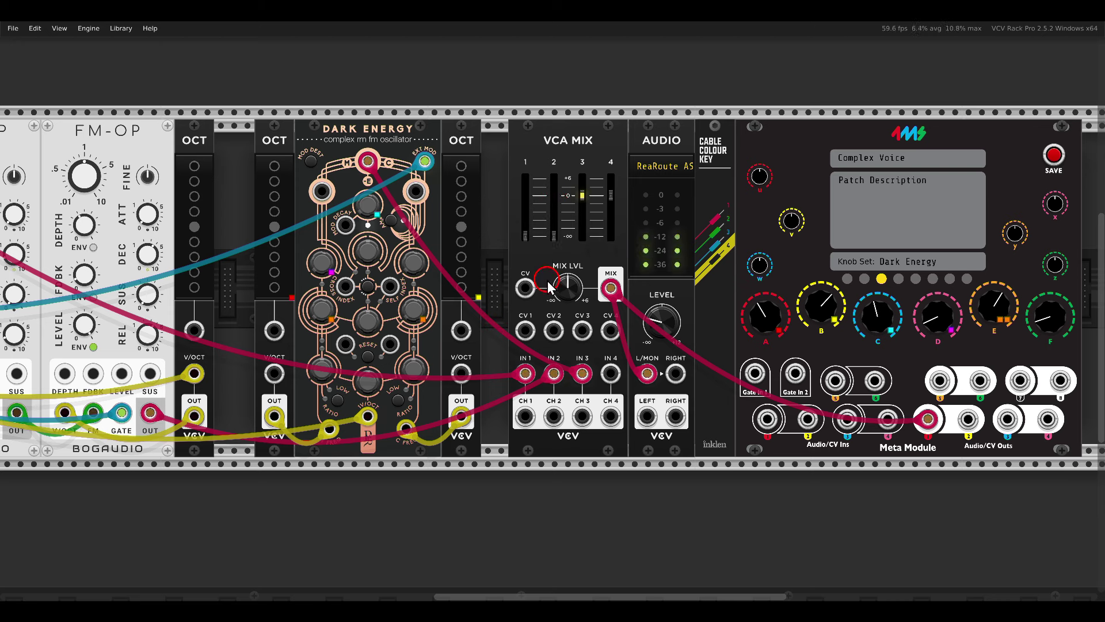
- Adjust MetaModule knobs A to E to try out the Dark Energy voice
drag(766, 317, 872, 361)
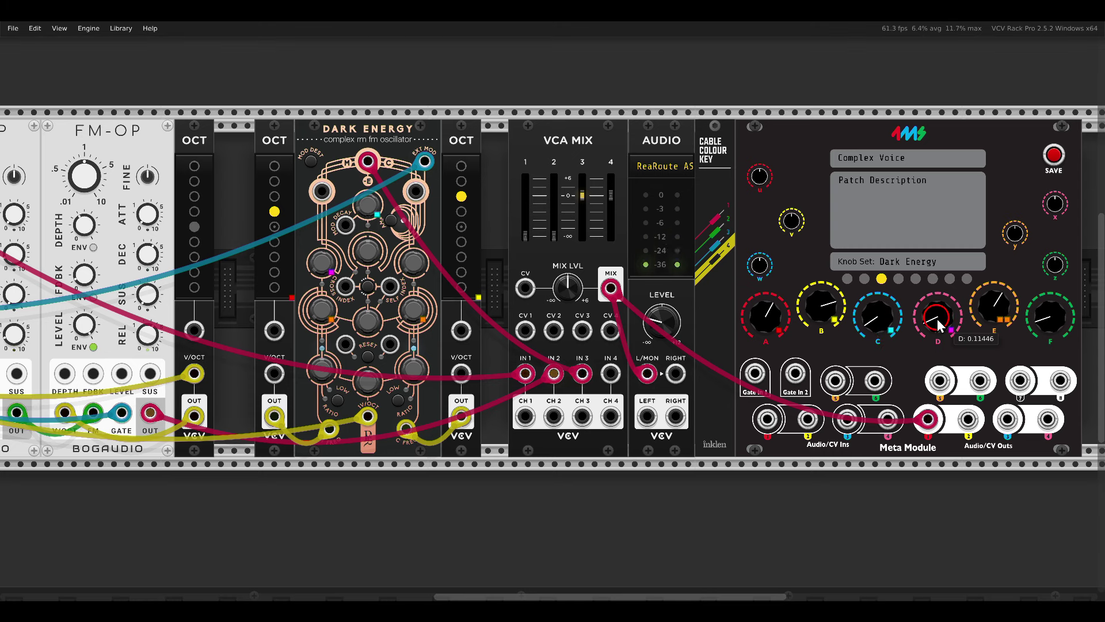
drag(939, 323, 995, 395)
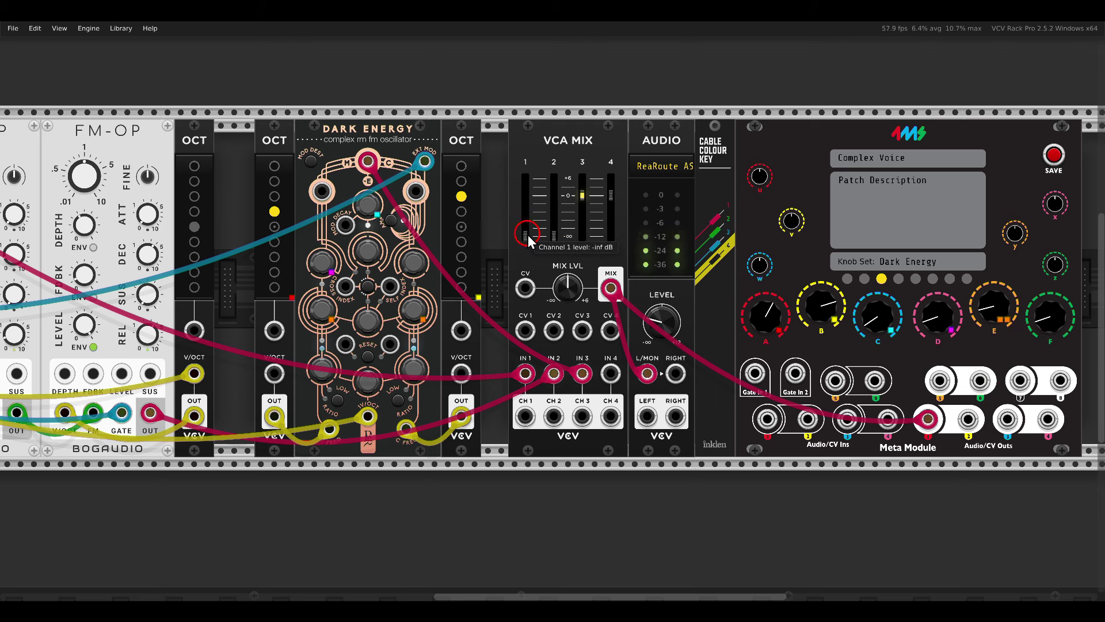
- Raise VCA MIX channel 1 to about -1.9 dB and bring up channel 2, trying the KickAll and Dark Energy knob sets
drag(526, 235, 527, 194)
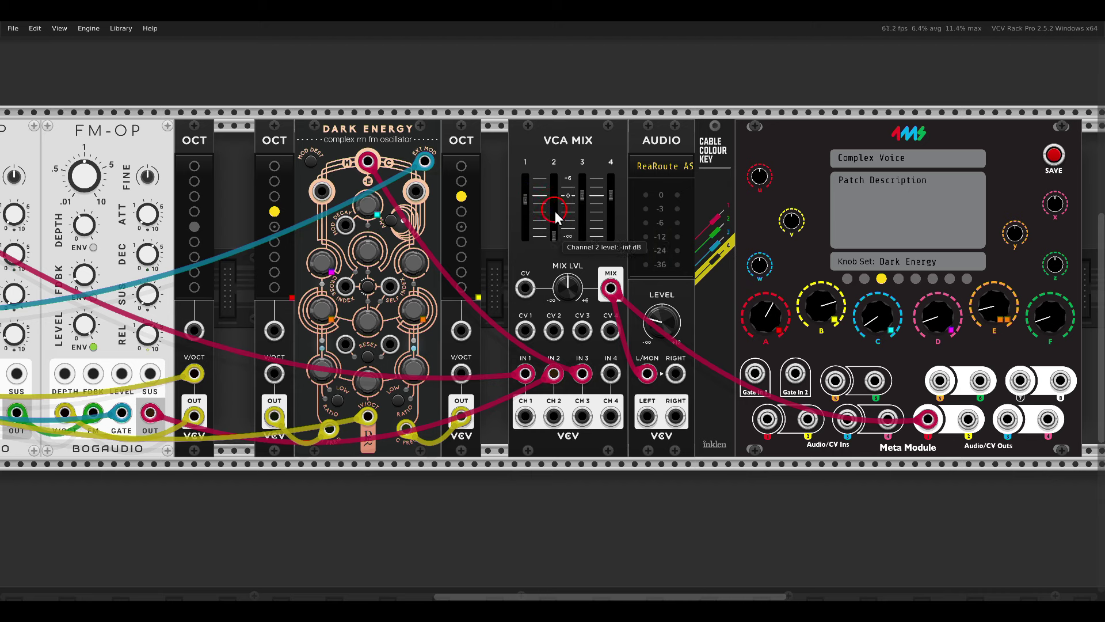
click(851, 275)
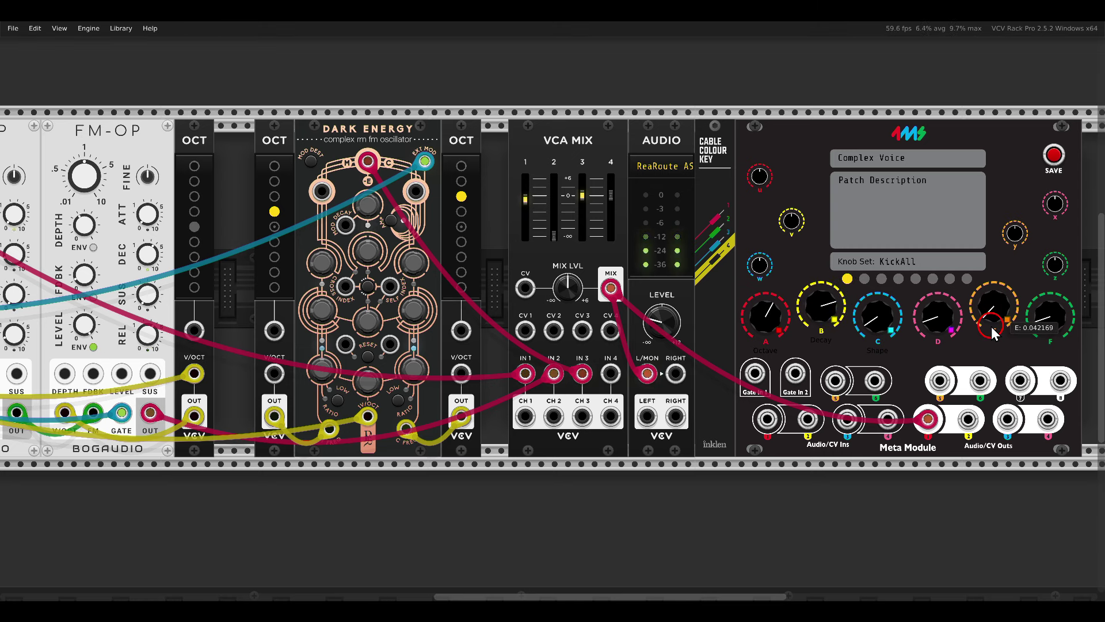
click(882, 279)
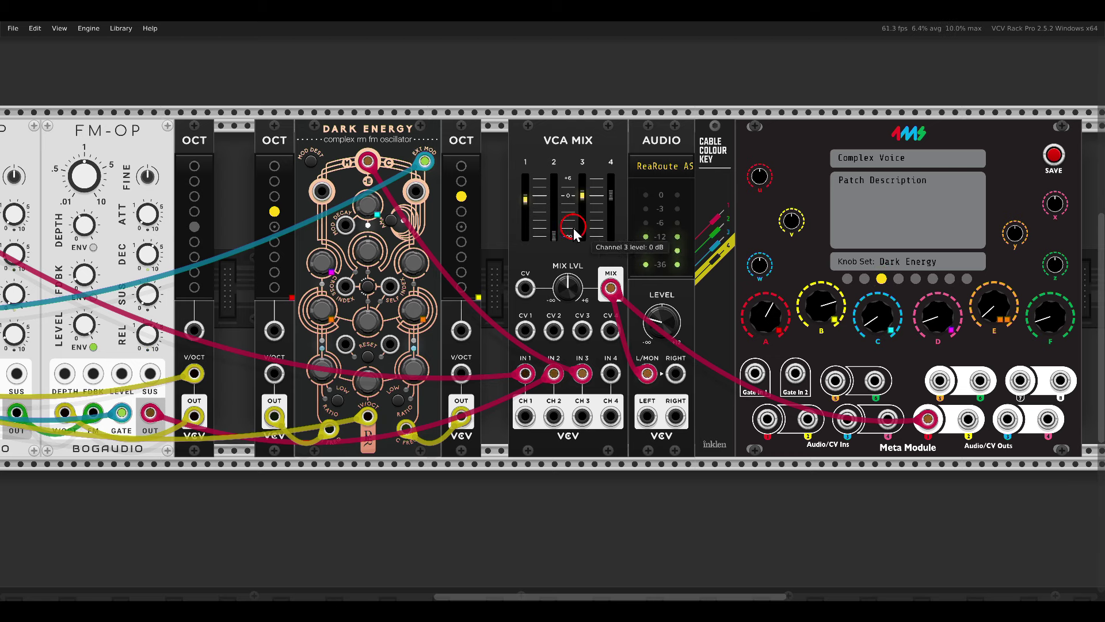
drag(554, 236, 556, 180)
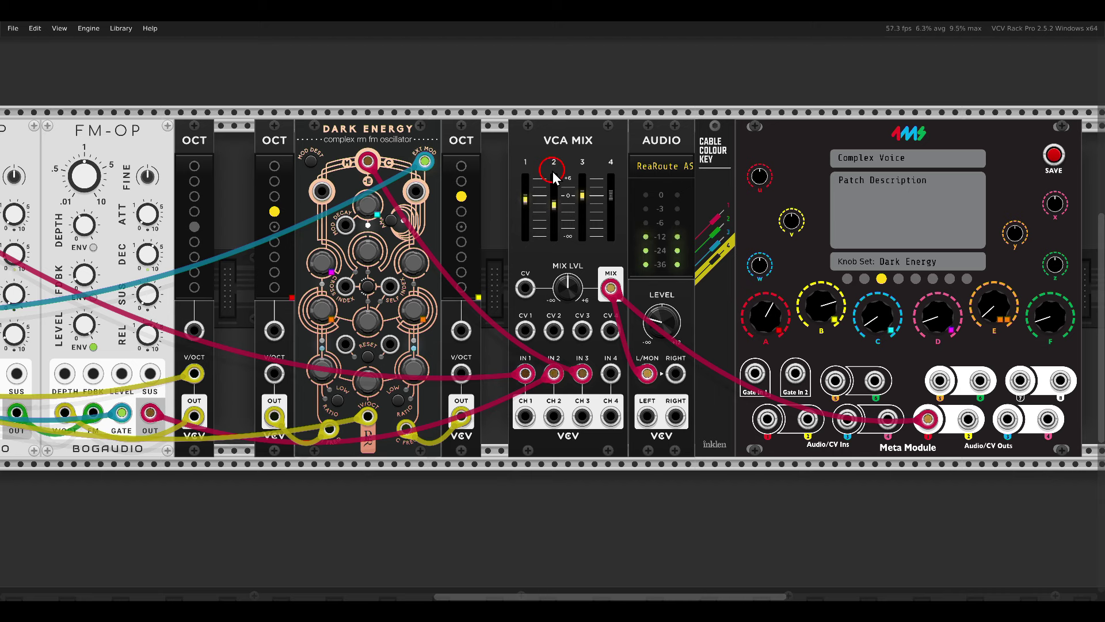
click(847, 278)
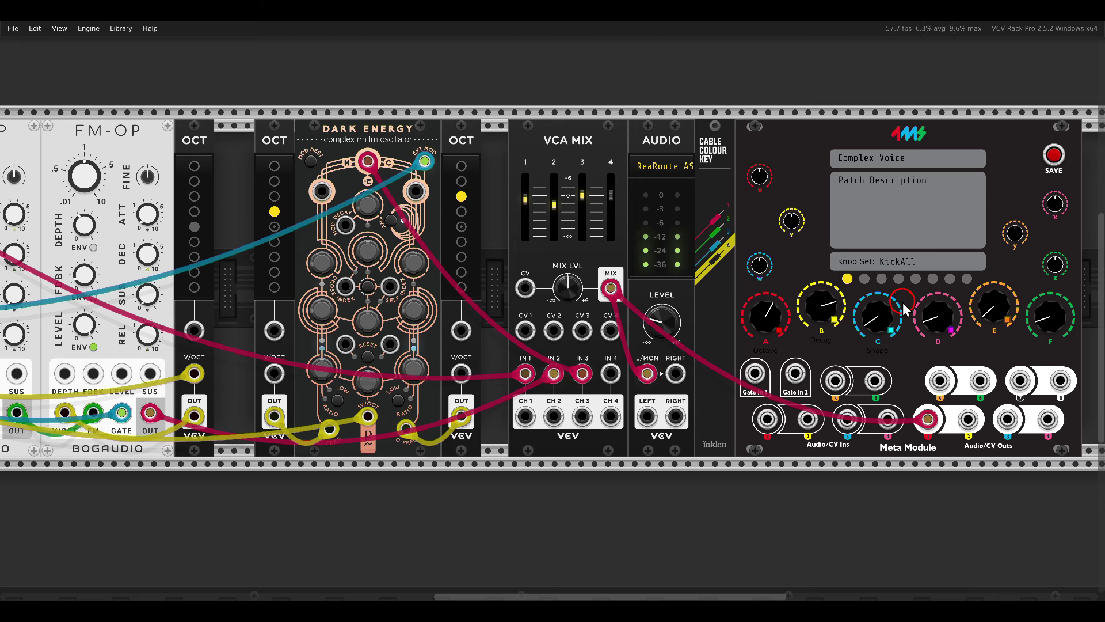
click(881, 279)
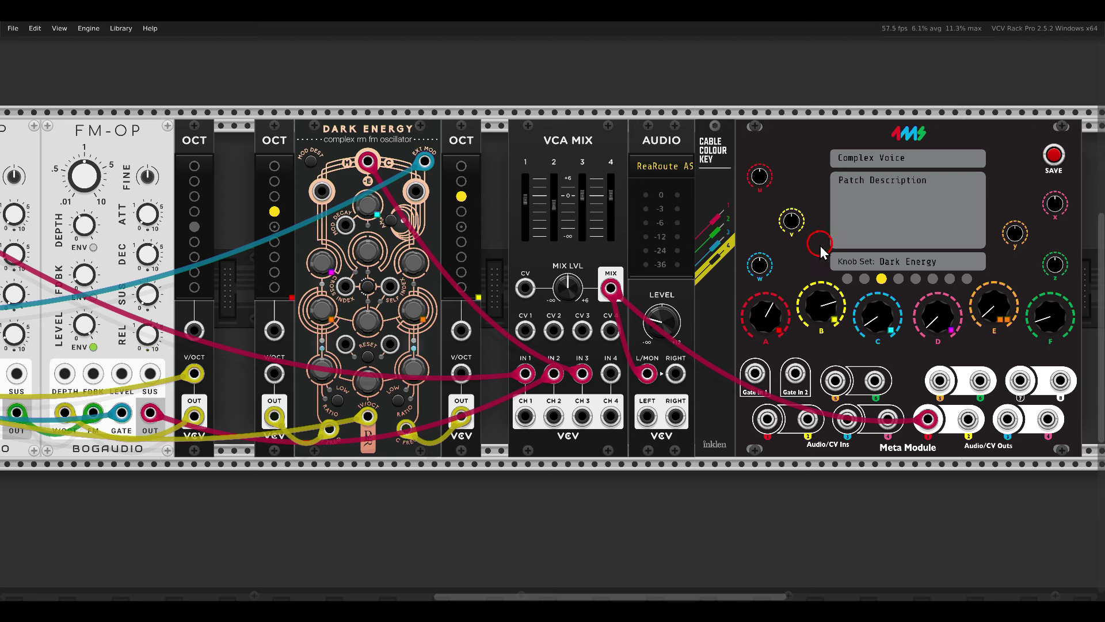
- Switch the MetaModule to its fourth knob set, name it Mixer, and map knob A to the VCA MIX channel 1 level
click(898, 279)
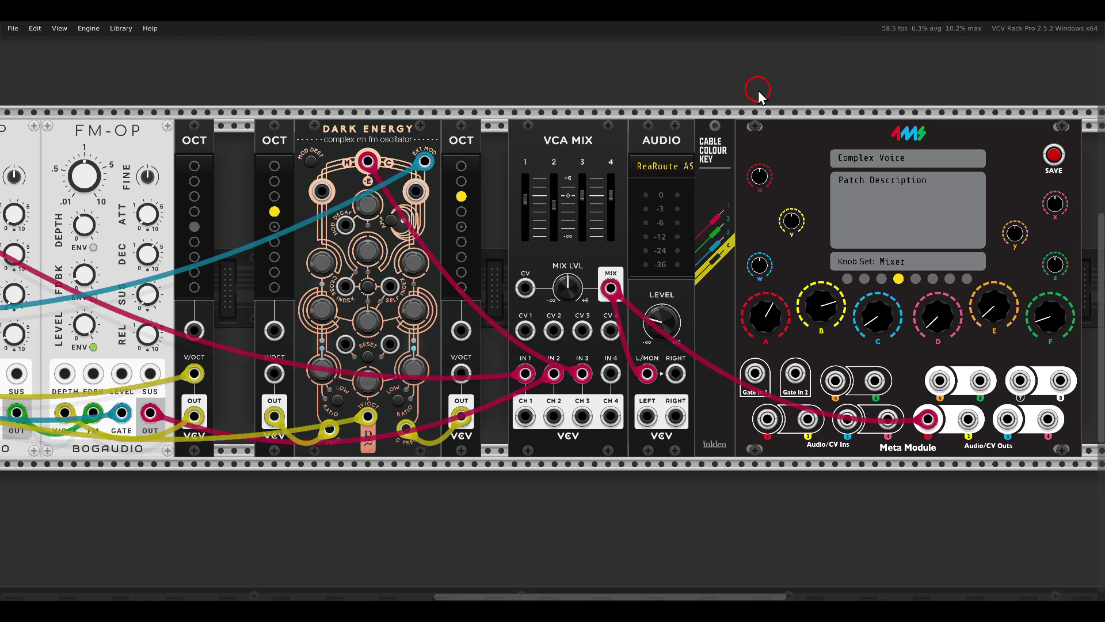
click(754, 311)
click(526, 200)
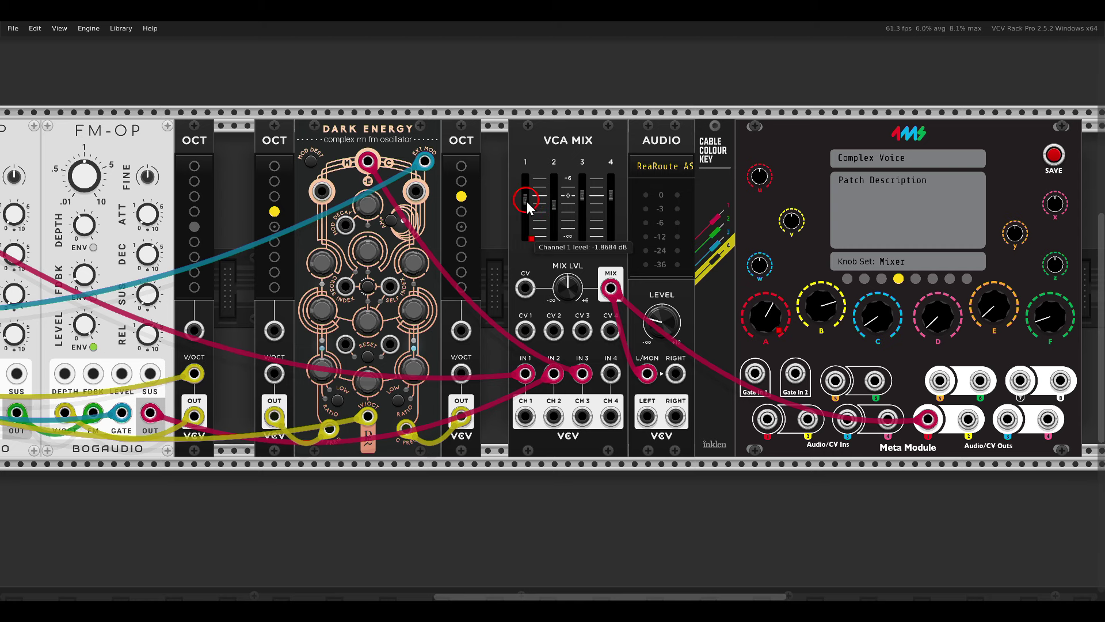
- Map MetaModule knobs B and C to the VCA MIX channel 2 and 3 levels, and knob D to MIX LVL
click(801, 314)
click(553, 204)
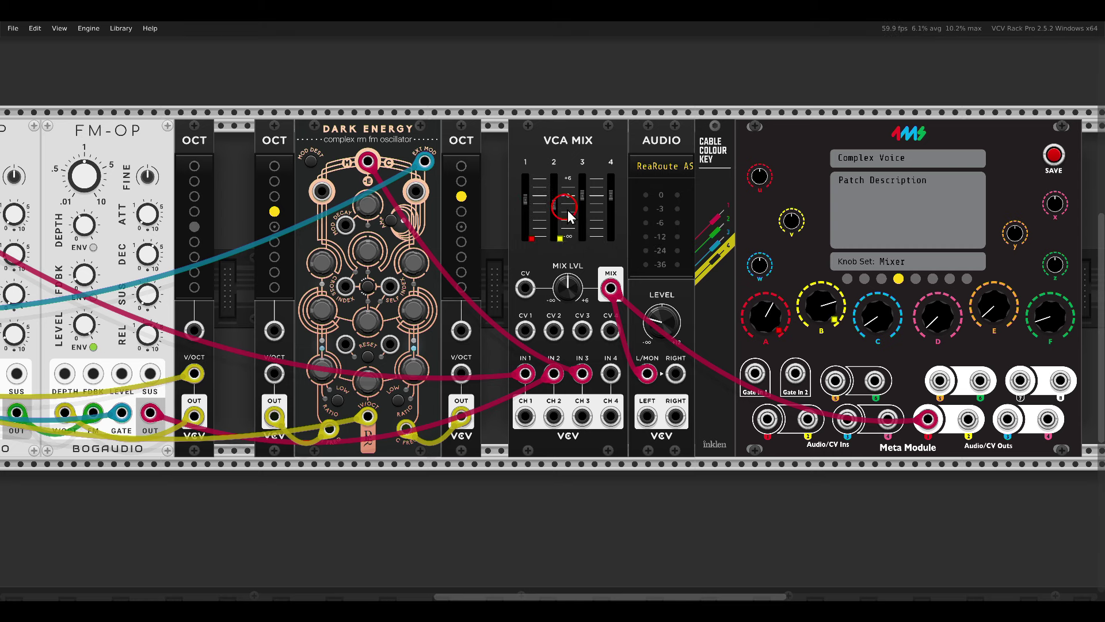
click(856, 311)
click(582, 199)
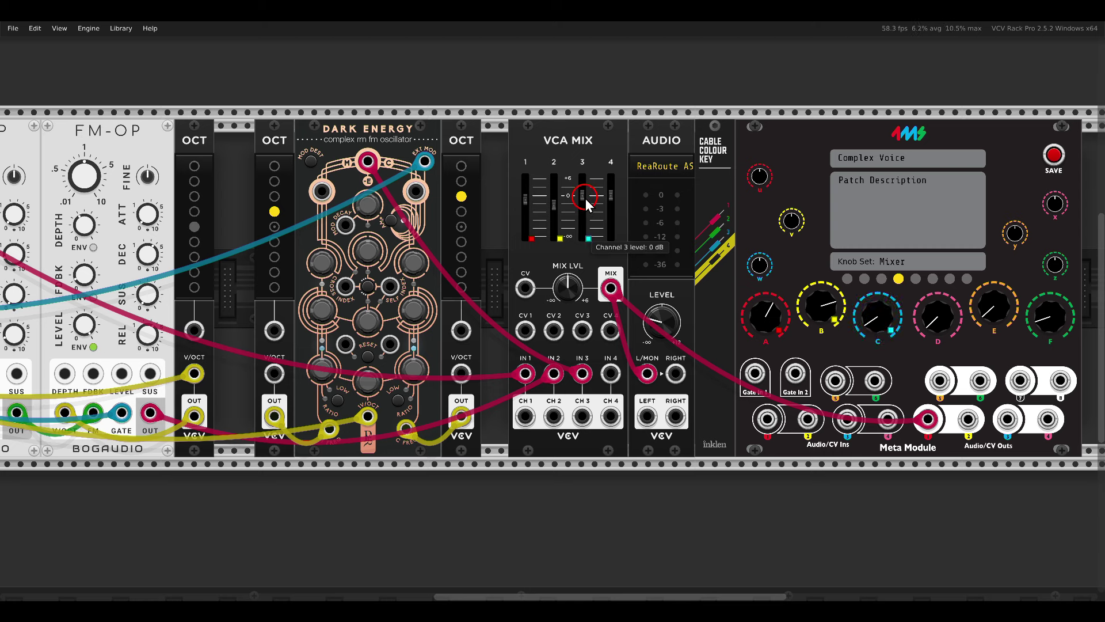
click(937, 315)
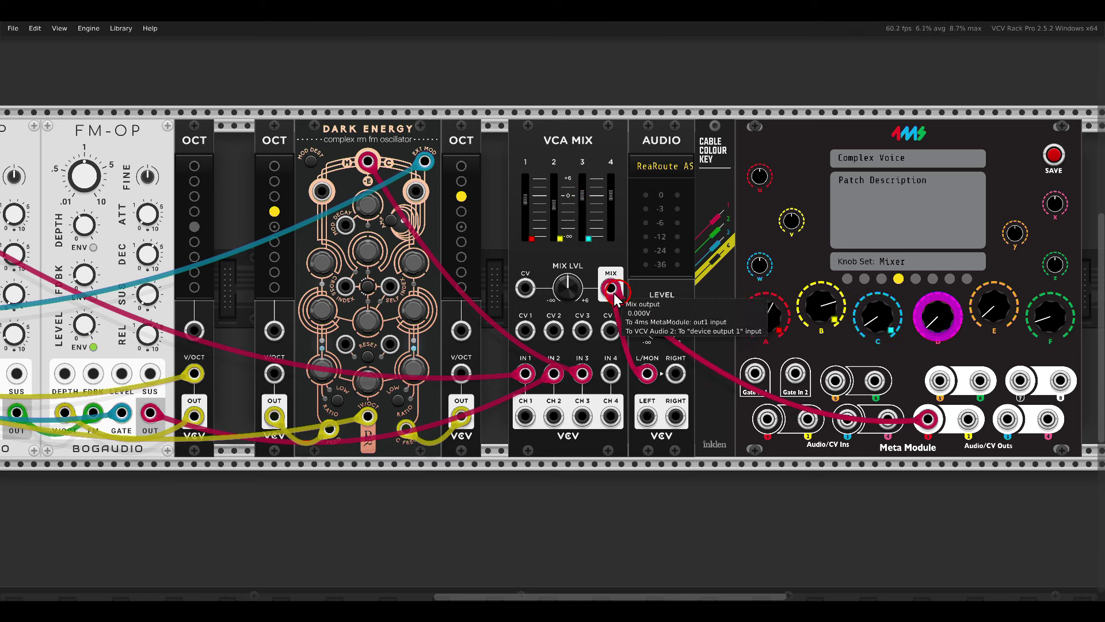
click(563, 288)
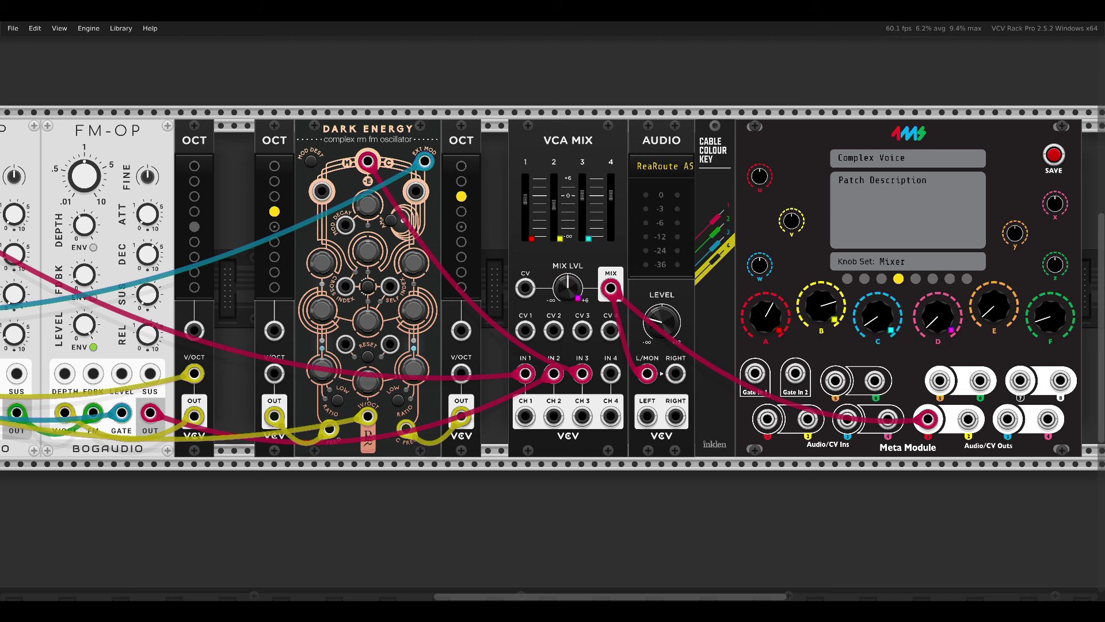
- Move the cables feeding Dark Energy's EXT MOD, both FM-OP gates and Kickall's trigger from the MIDI-CV GATE output to MetaModule Gate In 1
scroll(676, 298, down, 1)
drag(607, 273, 786, 266)
drag(29, 281, 919, 354)
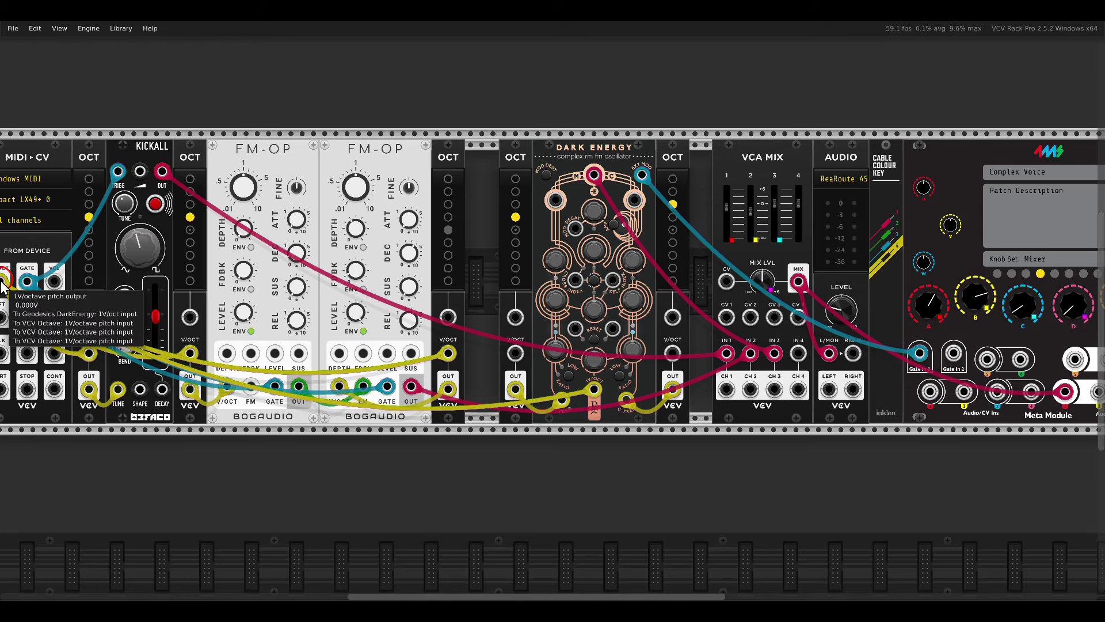
drag(27, 282, 916, 349)
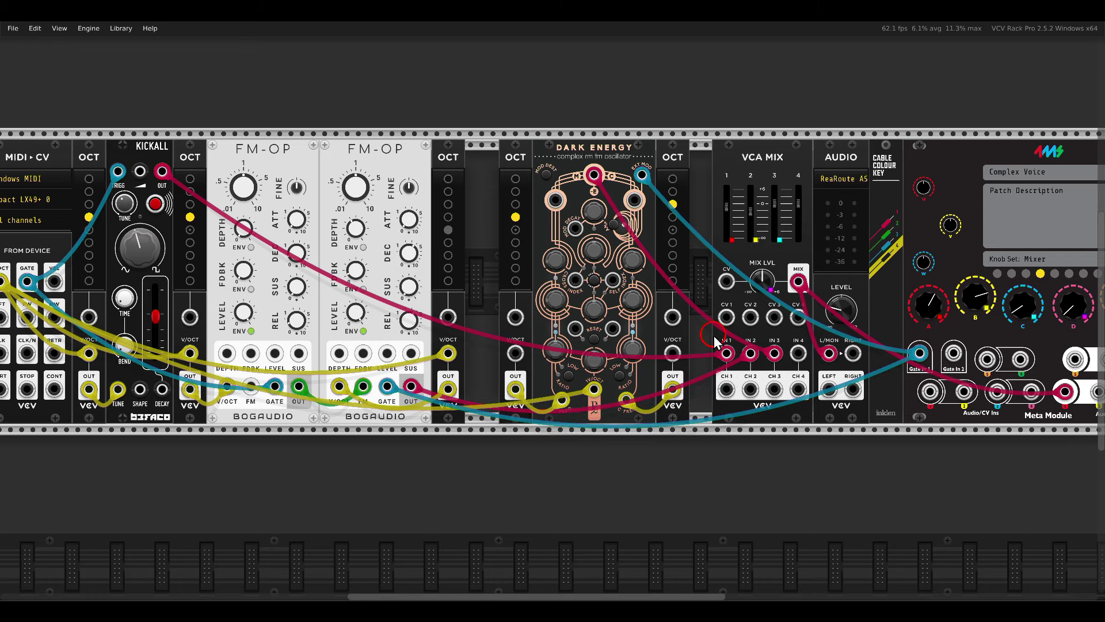
drag(30, 281, 917, 354)
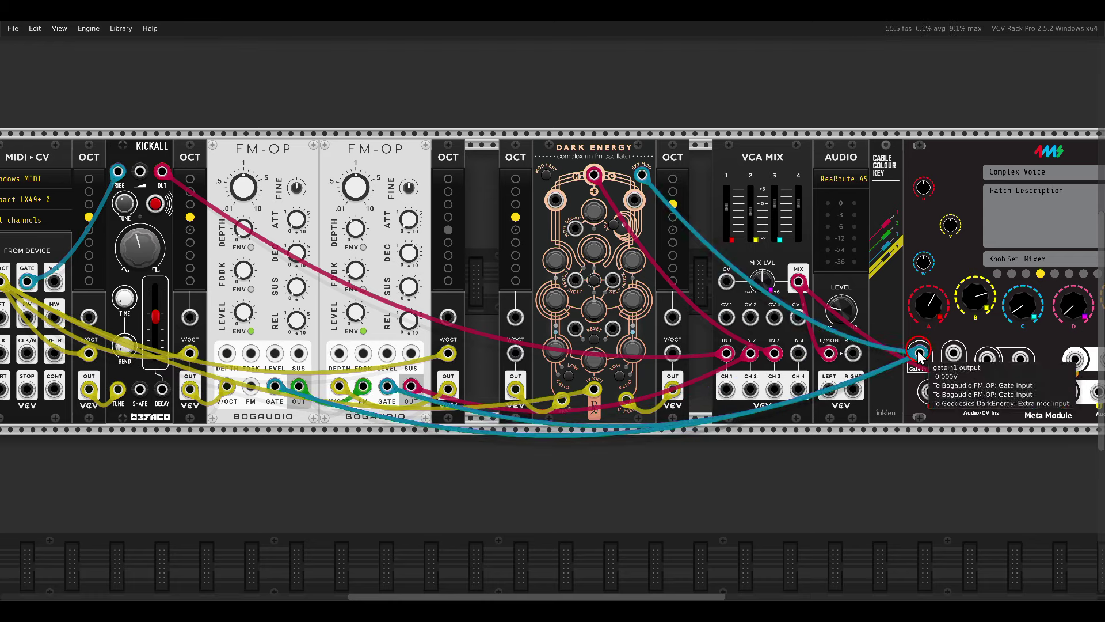
drag(35, 282, 920, 353)
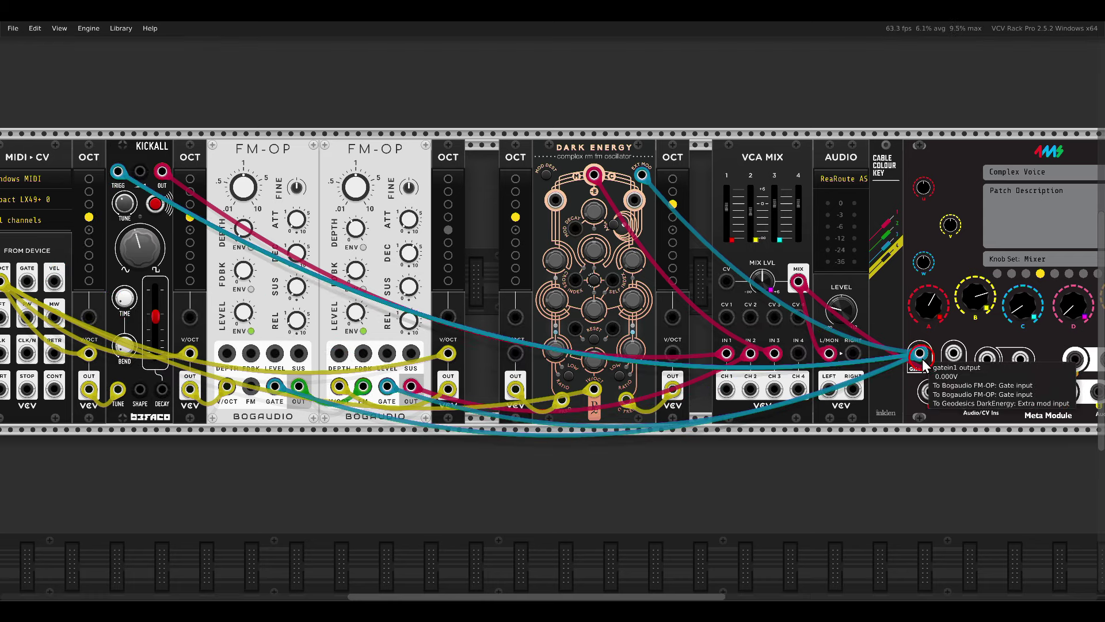
click(836, 338)
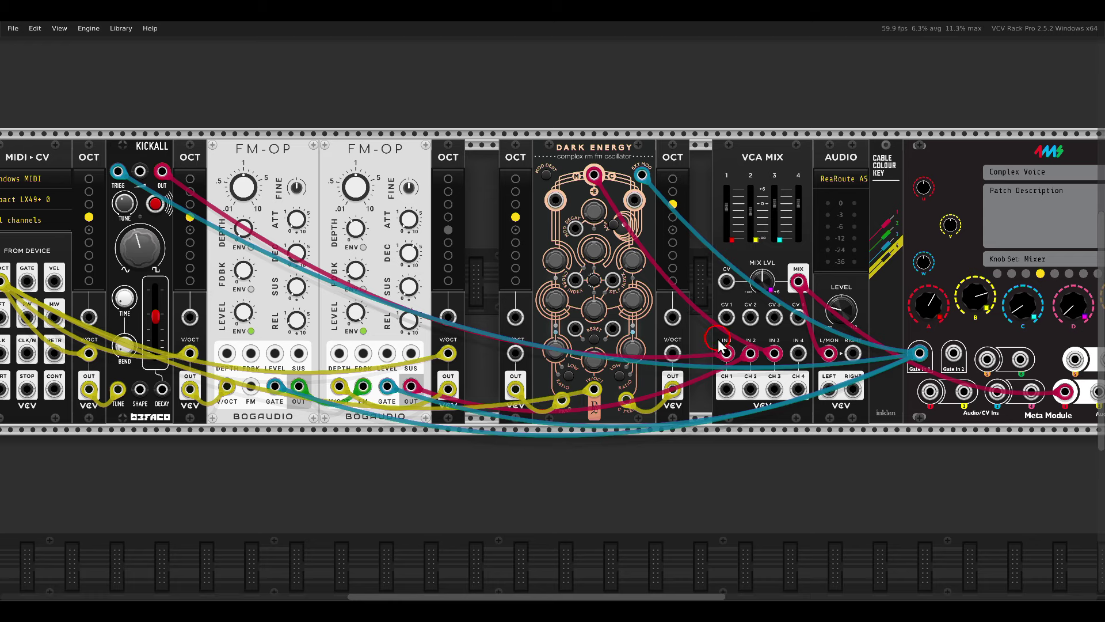
- Move all pitch cables from the MIDI-CV V/OCT output to the MetaModule's first Audio/CV input
click(930, 392)
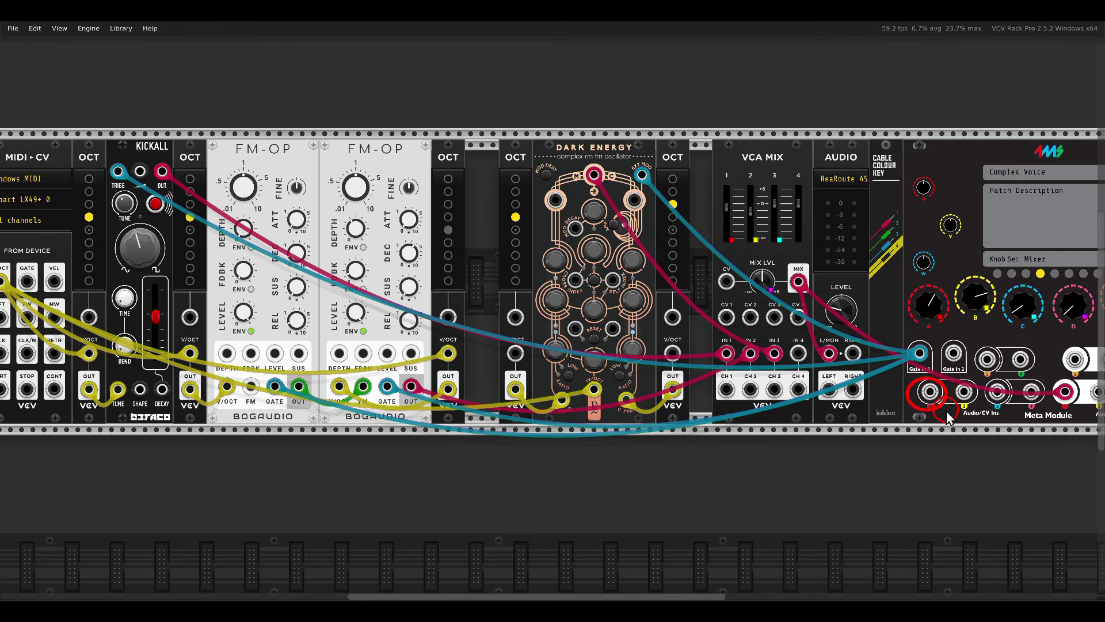
scroll(48, 295, left, 1)
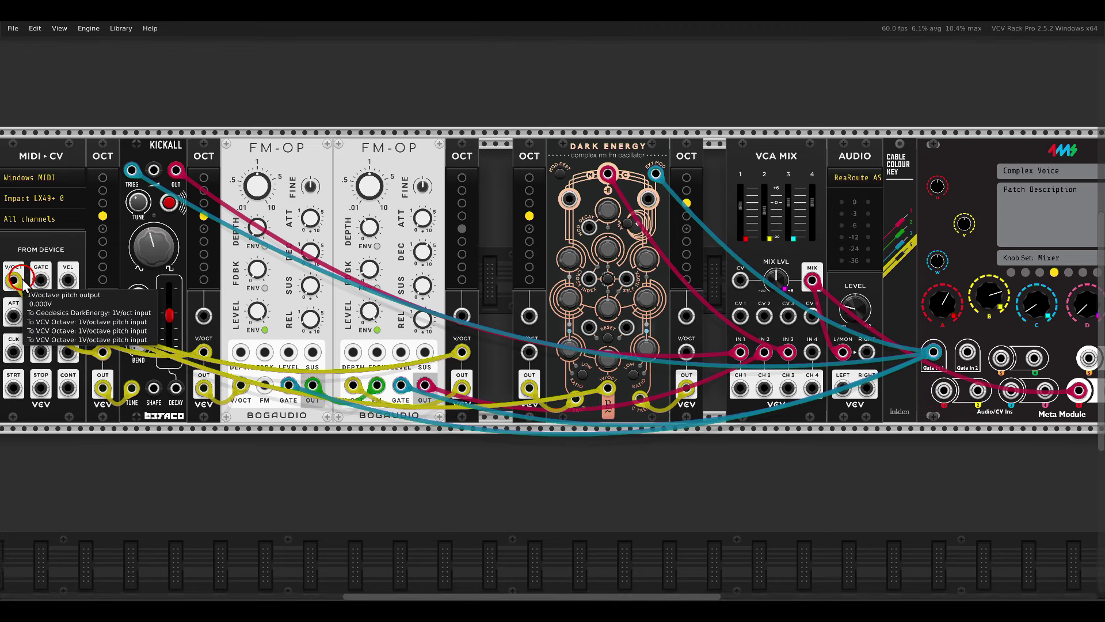
drag(14, 280, 945, 392)
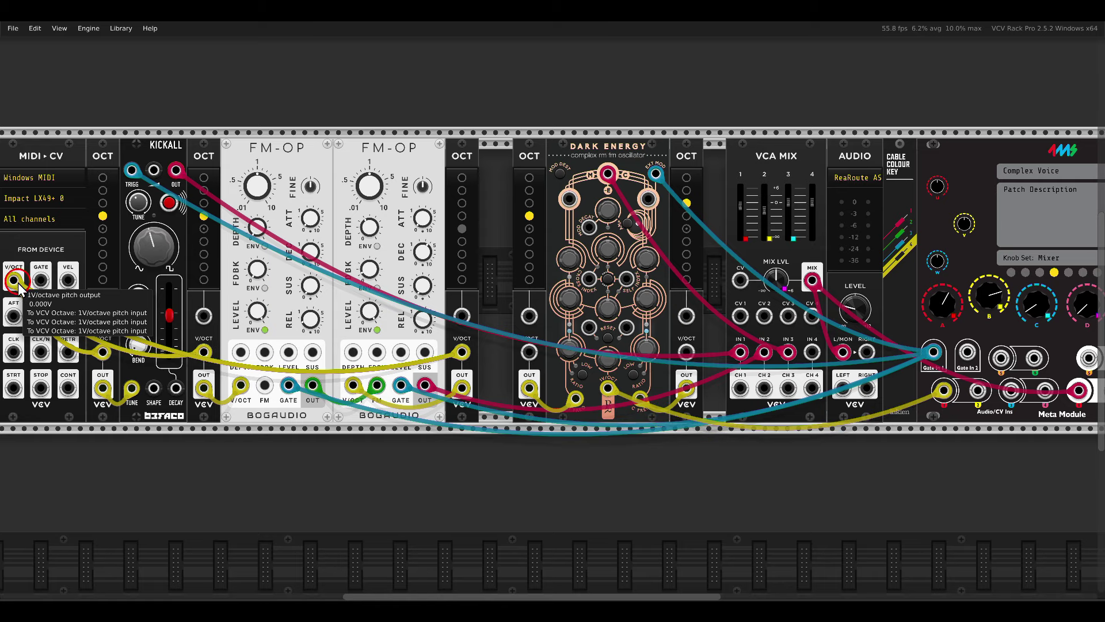
drag(14, 279, 945, 392)
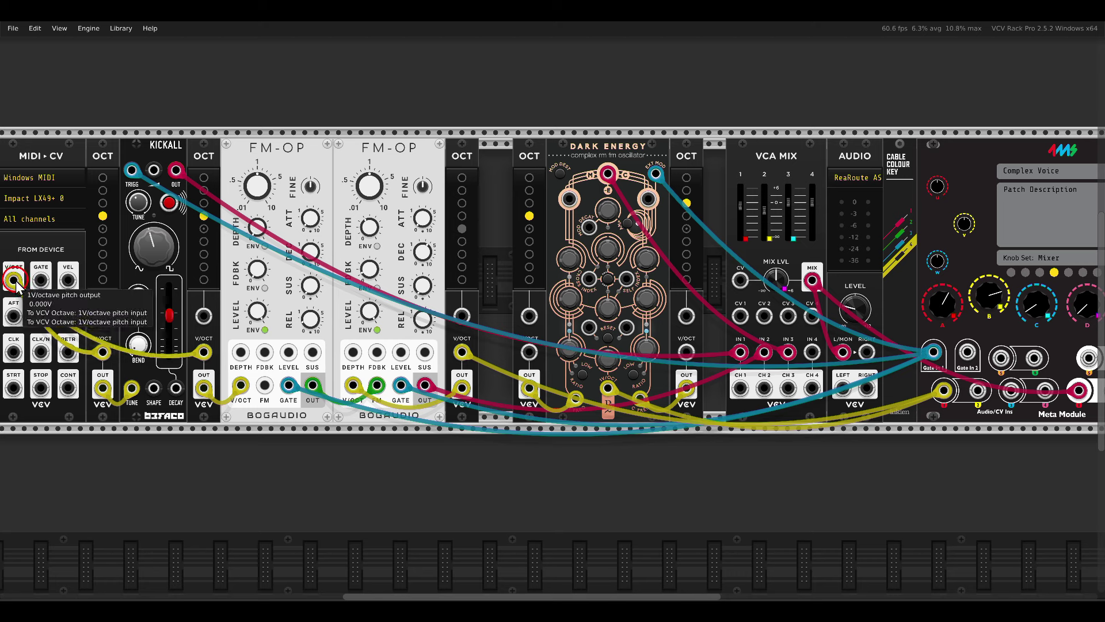
drag(14, 280, 943, 391)
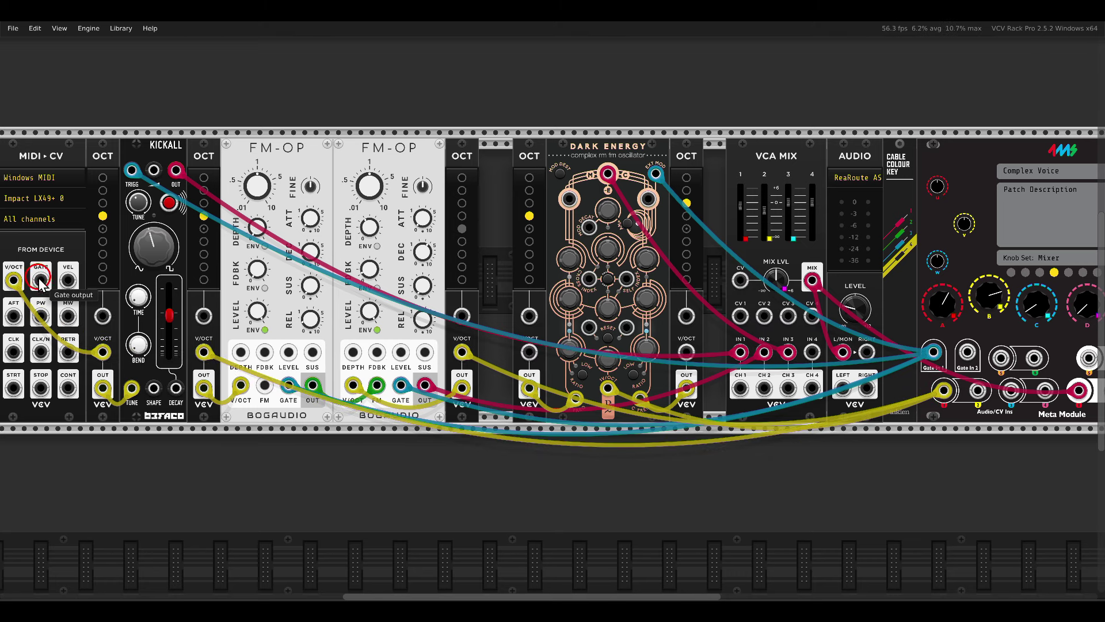
drag(12, 280, 937, 422)
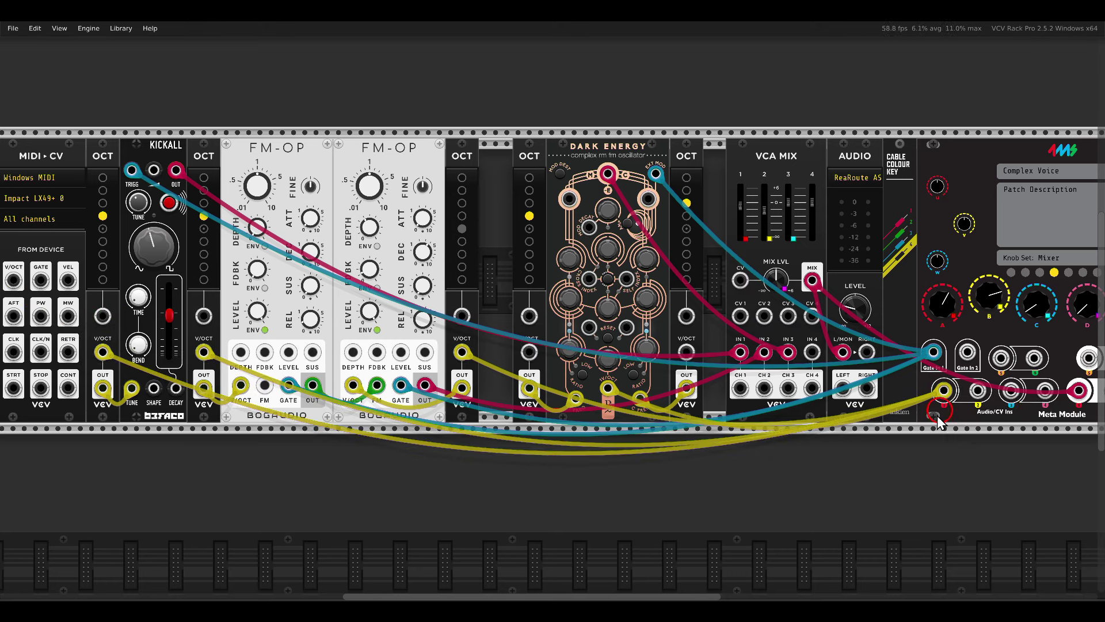
- Delete the MIDI-CV module from the rack
drag(708, 368, 772, 366)
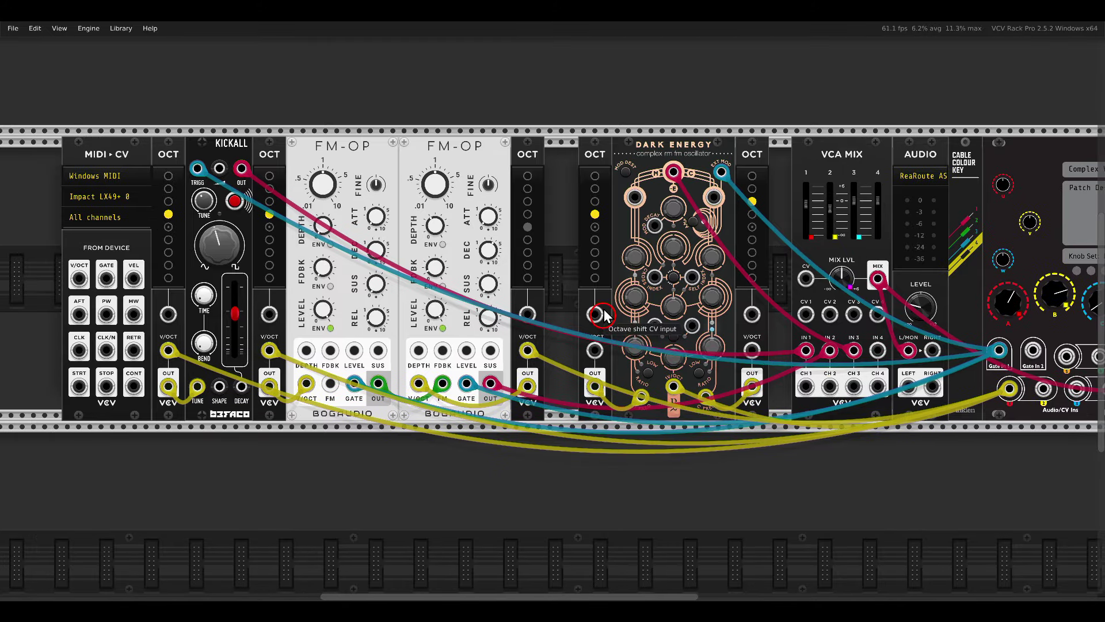
drag(117, 115, 100, 165)
key(Delete)
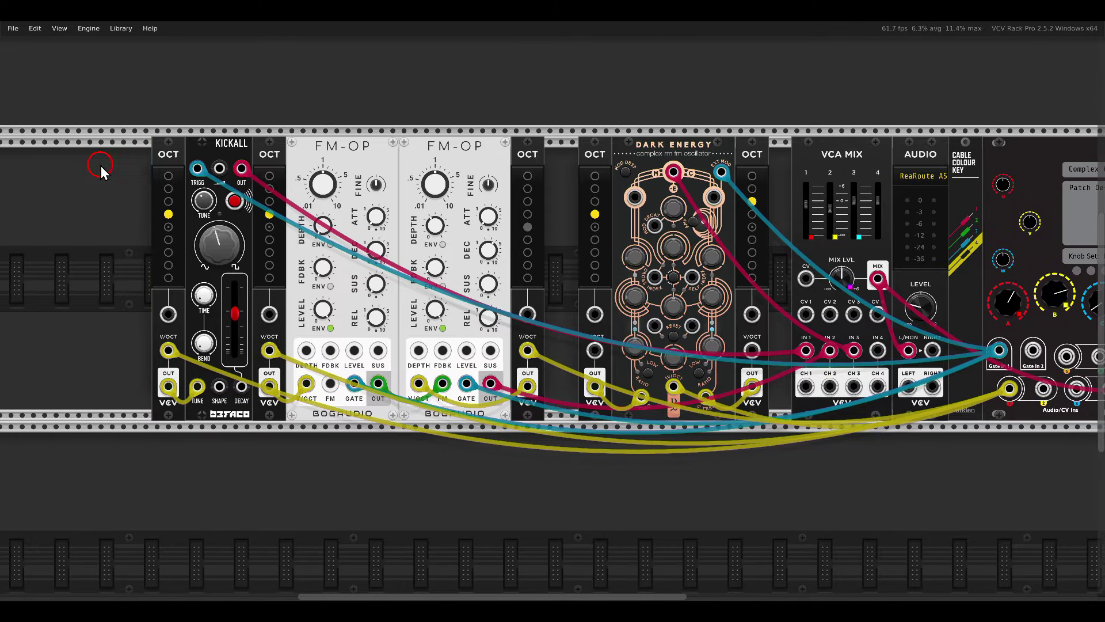
scroll(428, 207, right, 5)
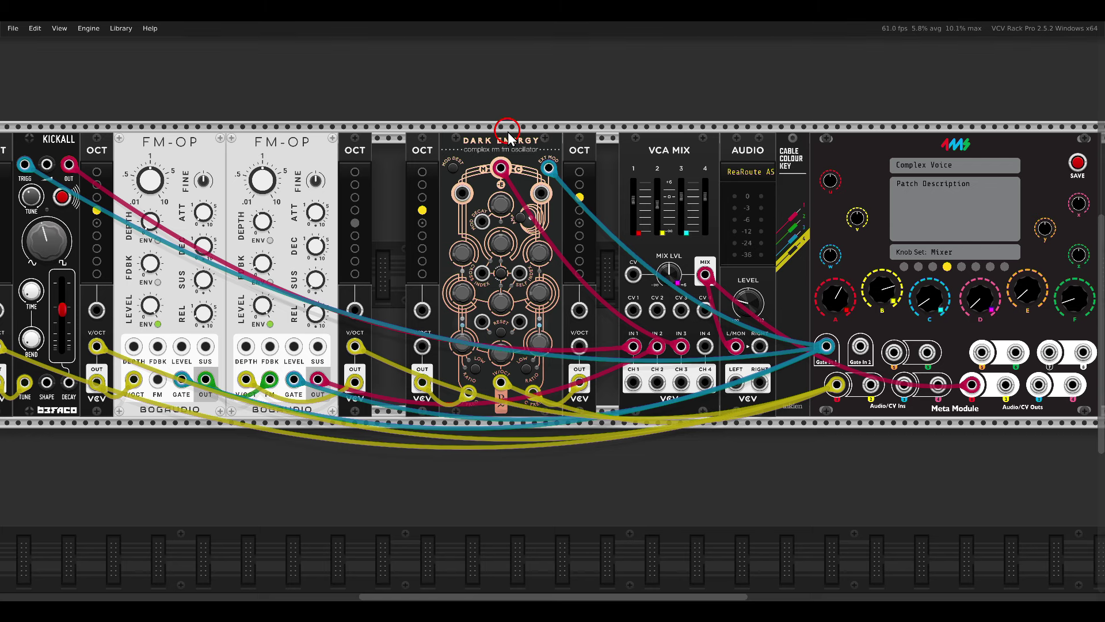
scroll(241, 302, up, 5)
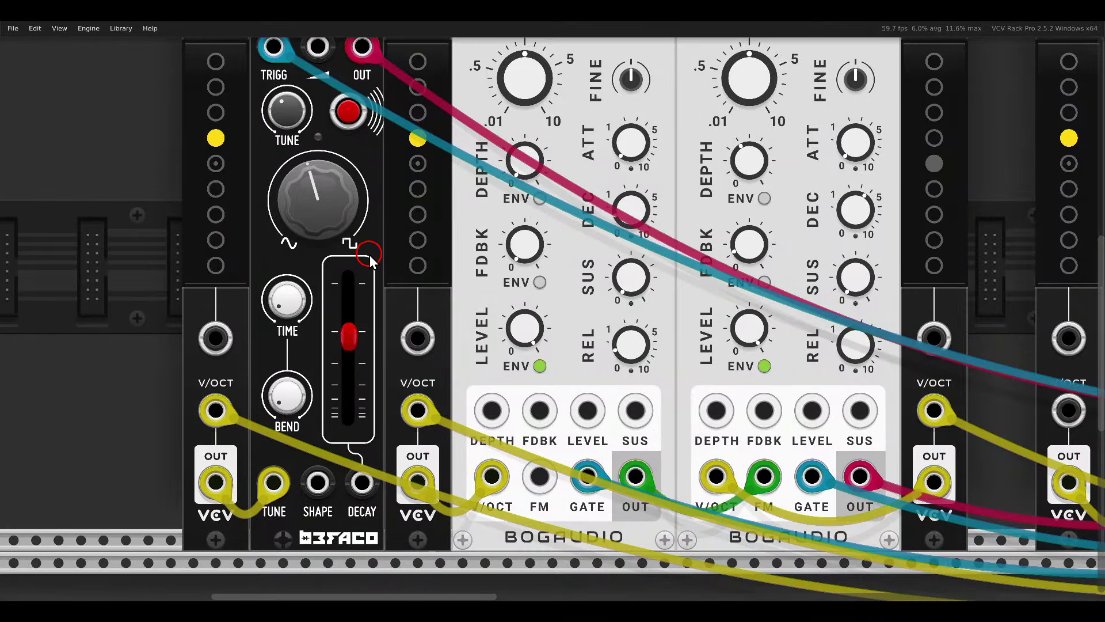
scroll(370, 255, down, 2)
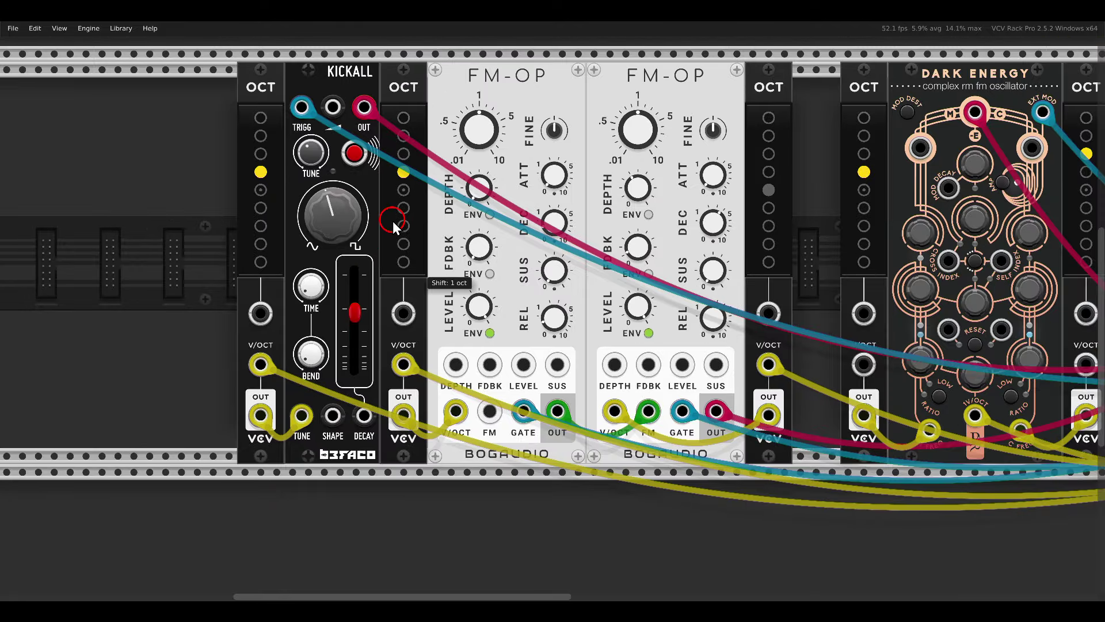
- Add the 4ms ATVERT attenuverter module to the rack, directly before Kickall's OCT module
scroll(395, 229, up, 1)
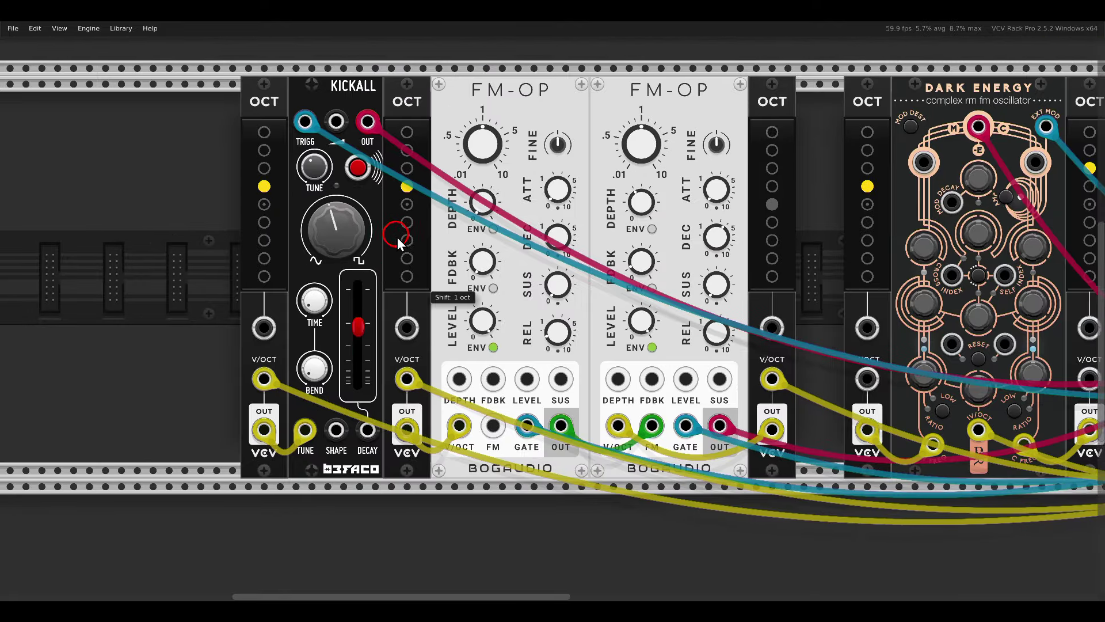
right_click(227, 222)
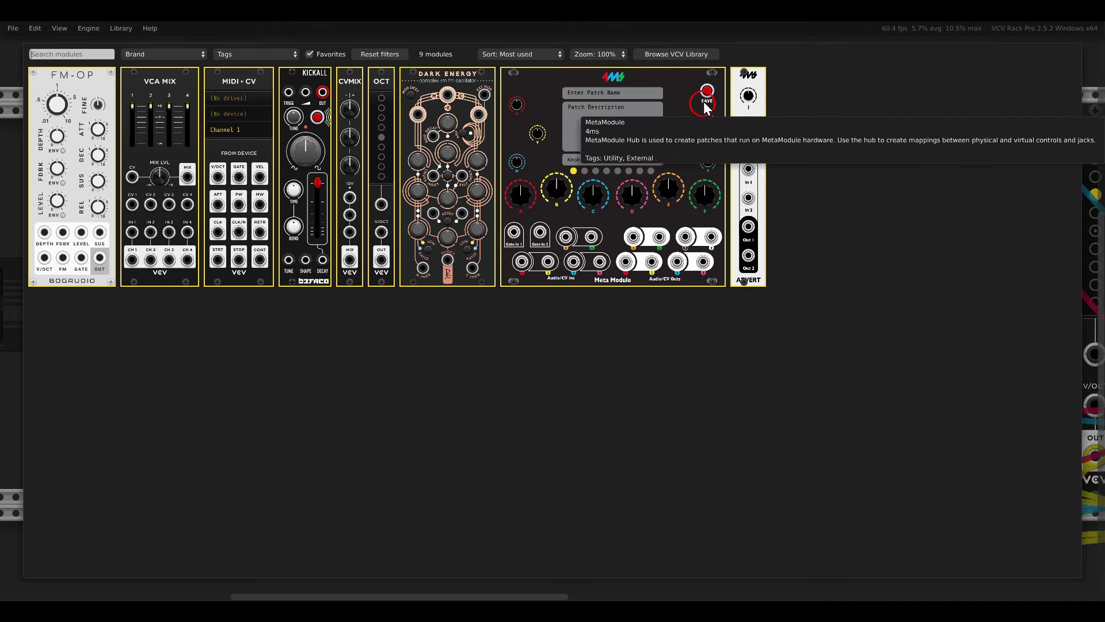
click(746, 89)
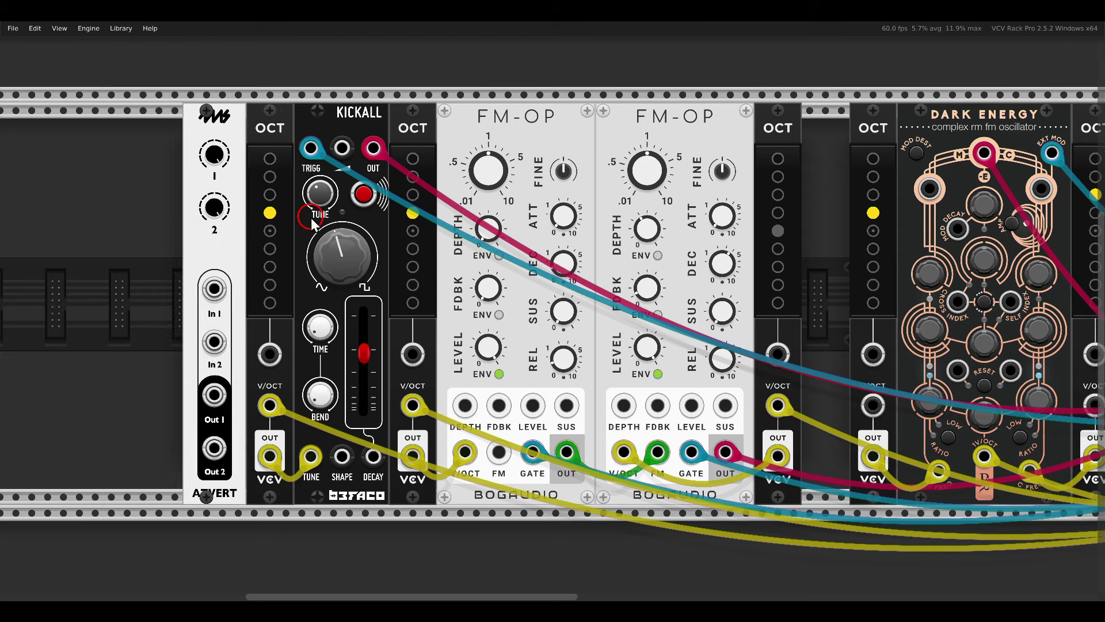
- Patch the MetaModule's second and third Audio/CV inputs to In 1 and In 2 of the attenuverter
scroll(407, 305, down, 2)
drag(662, 342, 453, 328)
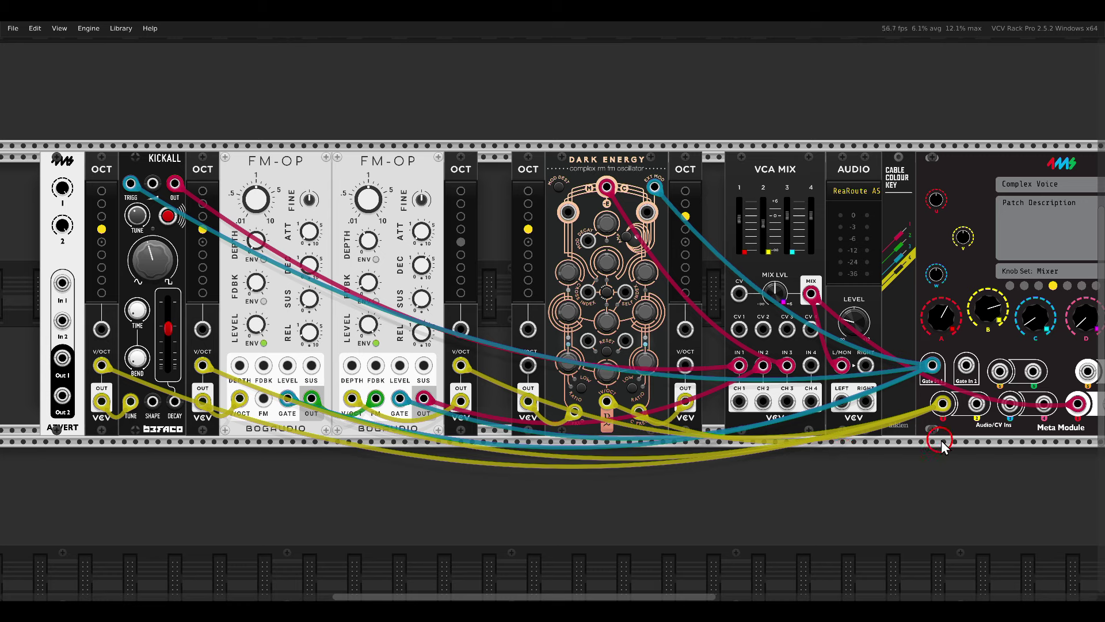
drag(977, 404, 62, 283)
drag(69, 338, 1011, 409)
- Patch the attenuverter's Out 1 to Kickall's DECAY input and Out 2 to its SHAPE input
scroll(982, 431, right, 3)
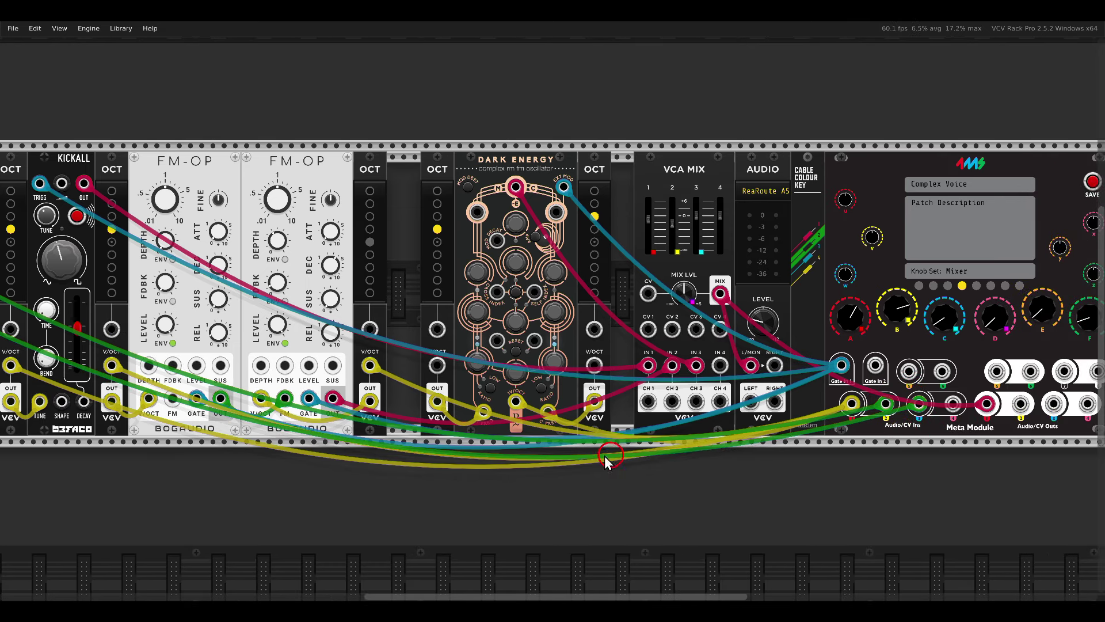
drag(605, 456, 815, 450)
scroll(167, 304, up, 3)
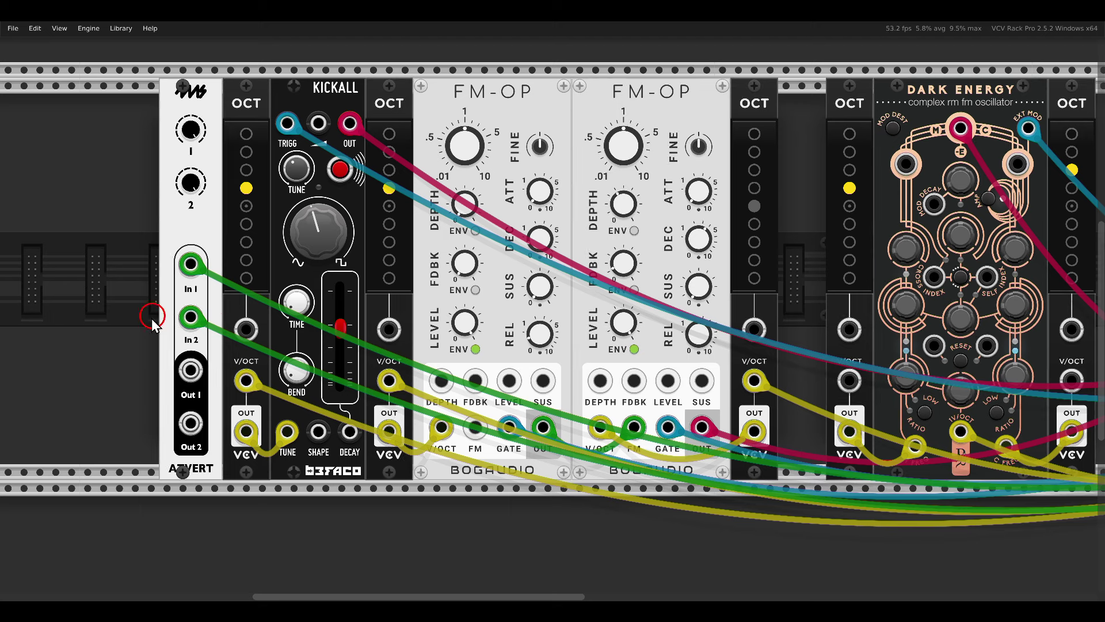
drag(190, 370, 343, 430)
drag(191, 423, 318, 431)
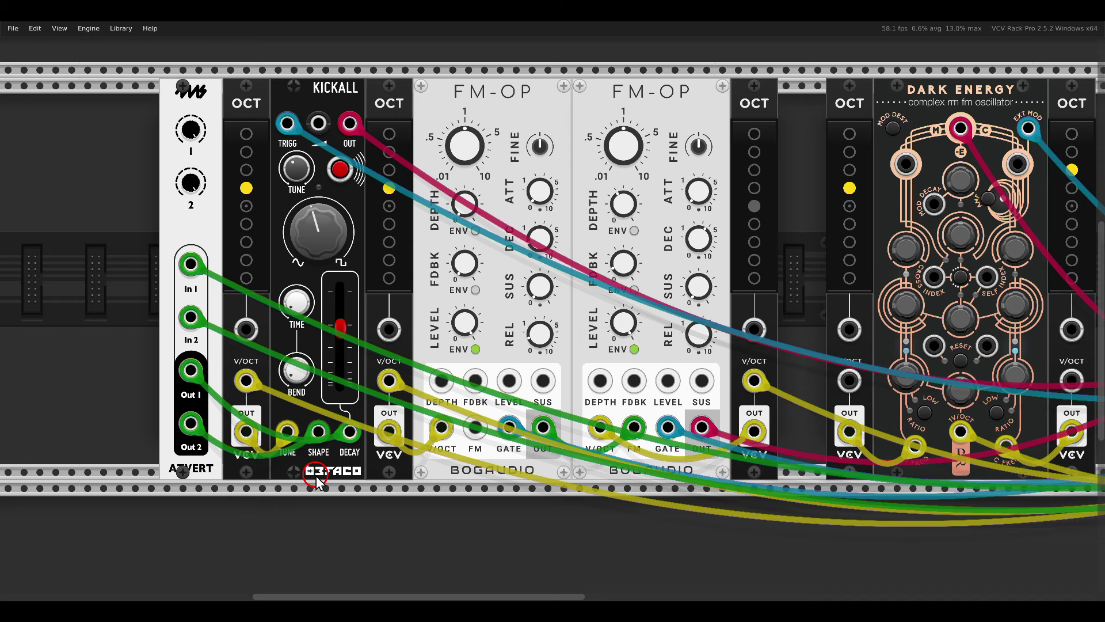
- In the KickAll knob set, map MetaModule knobs U and V to attenuverter knobs 1 and 2, and try turning knob U
scroll(495, 374, down, 3)
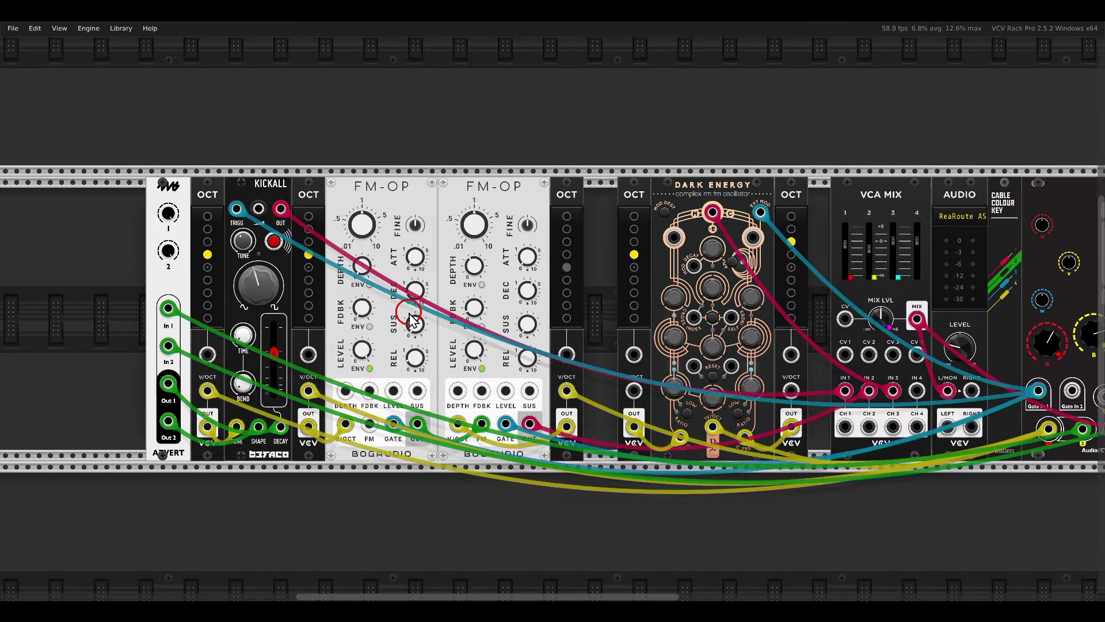
drag(470, 312, 443, 290)
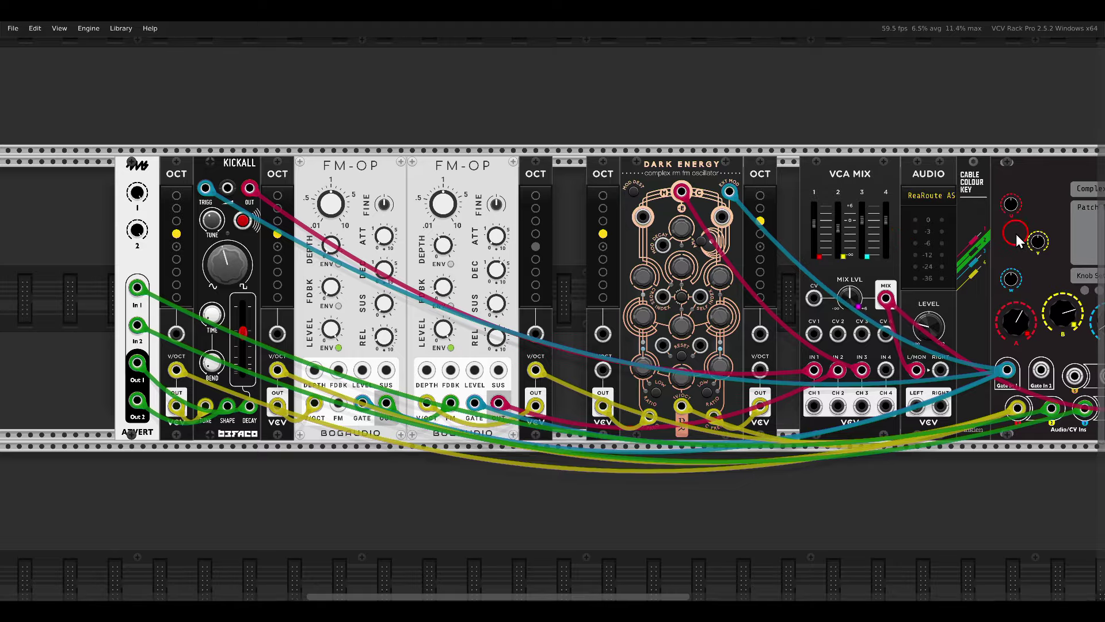
drag(1016, 234, 767, 216)
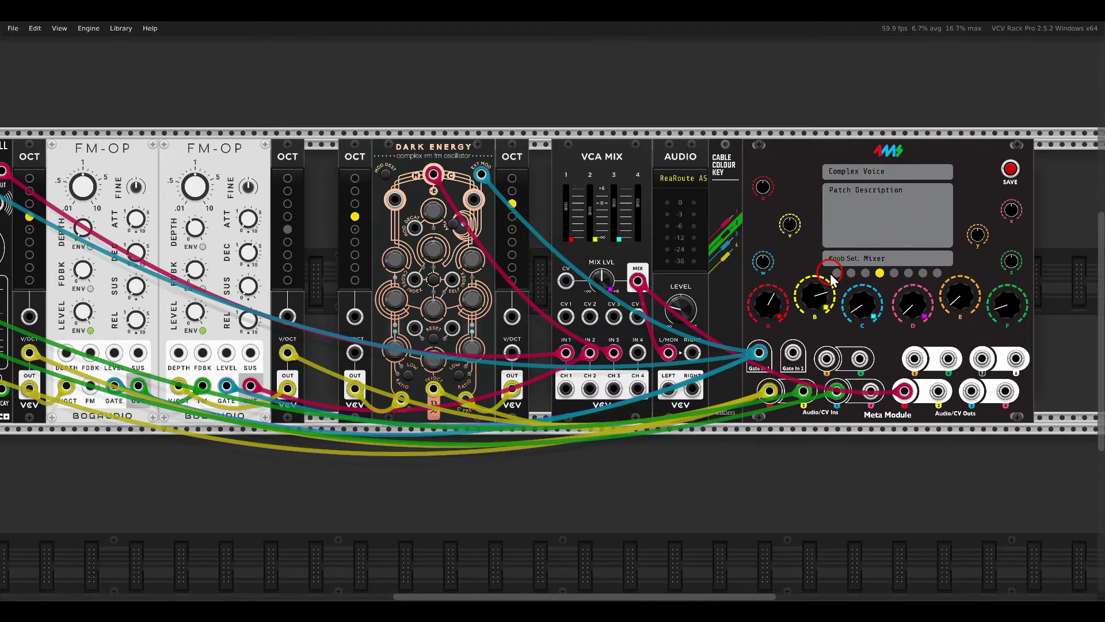
scroll(823, 253, left, 5)
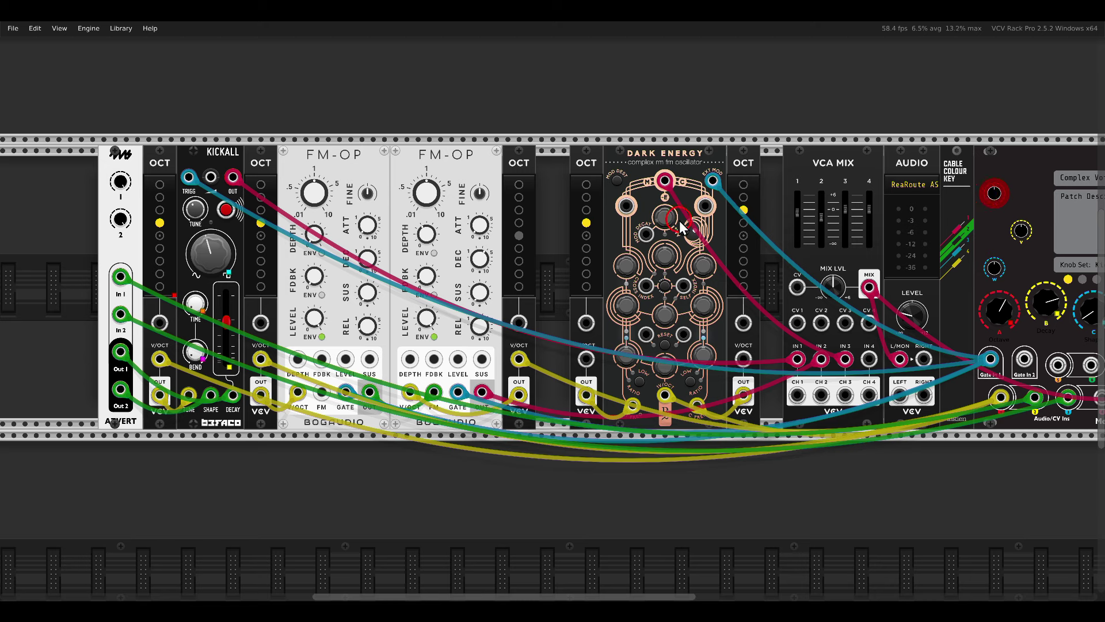
click(121, 183)
click(1018, 233)
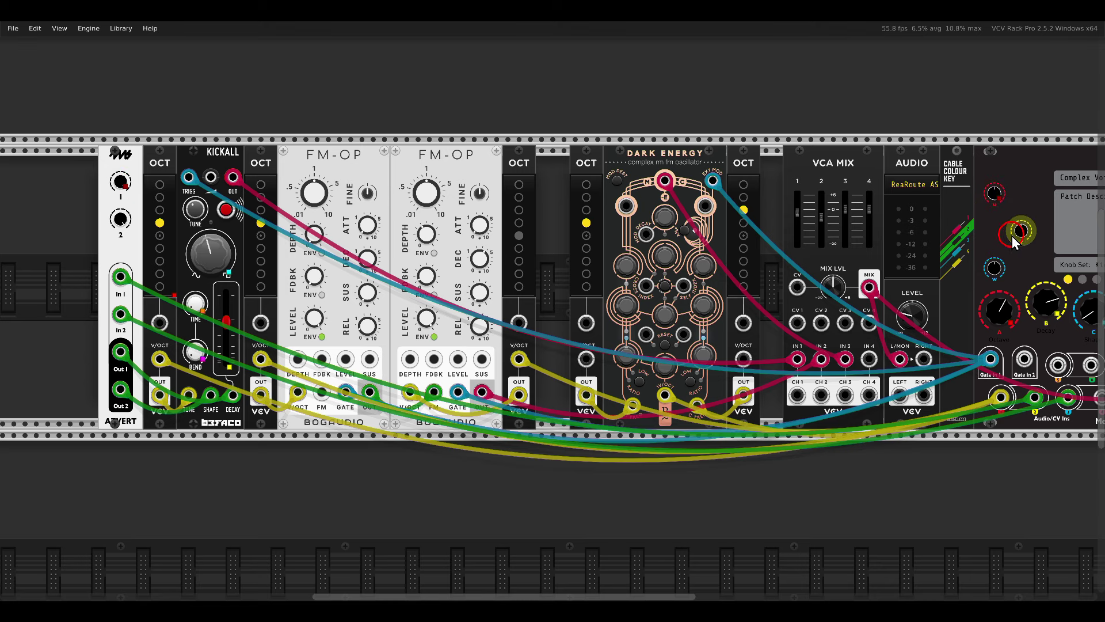
click(120, 218)
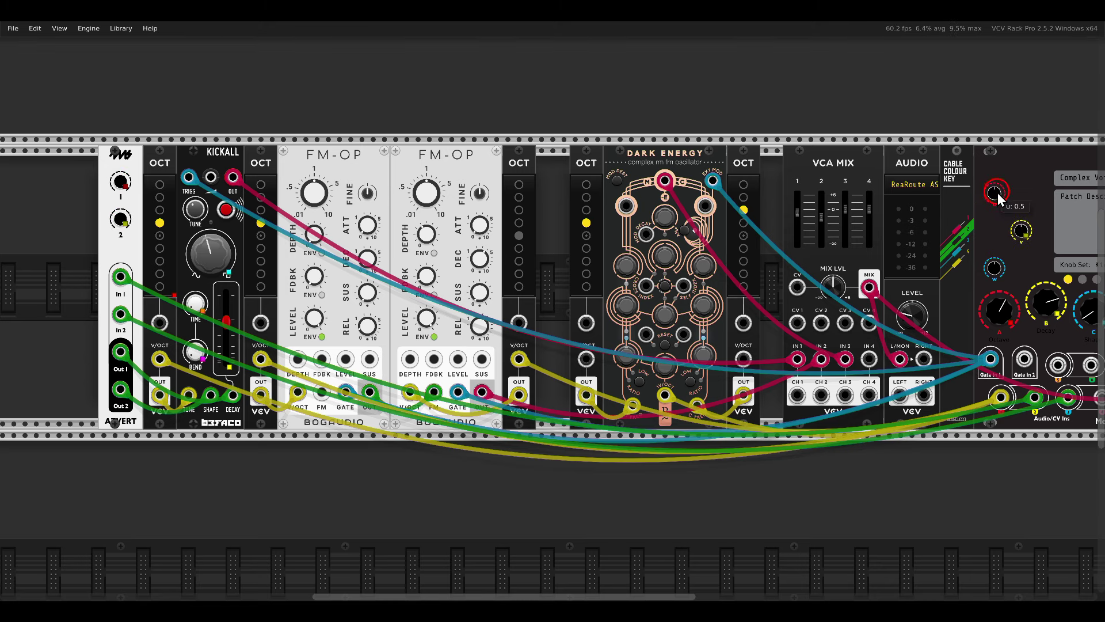
drag(997, 195, 988, 111)
drag(993, 195, 1009, 223)
- Make room between the two FM-OP modules and place a CVMIX module in the gap
scroll(436, 351, up, 3)
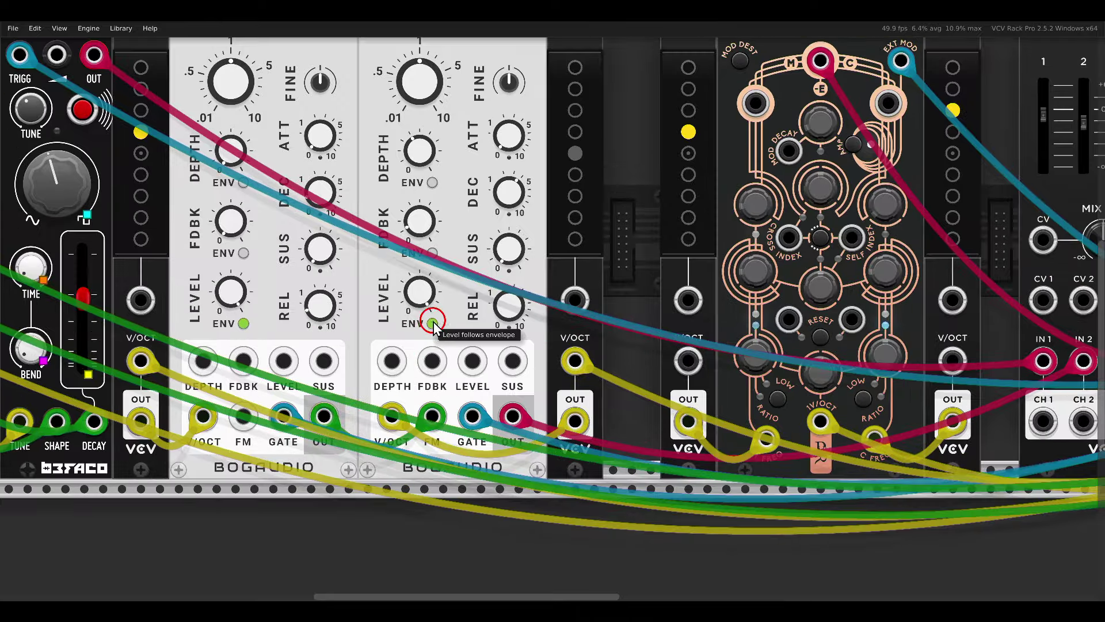
drag(433, 322, 477, 341)
drag(402, 355, 470, 424)
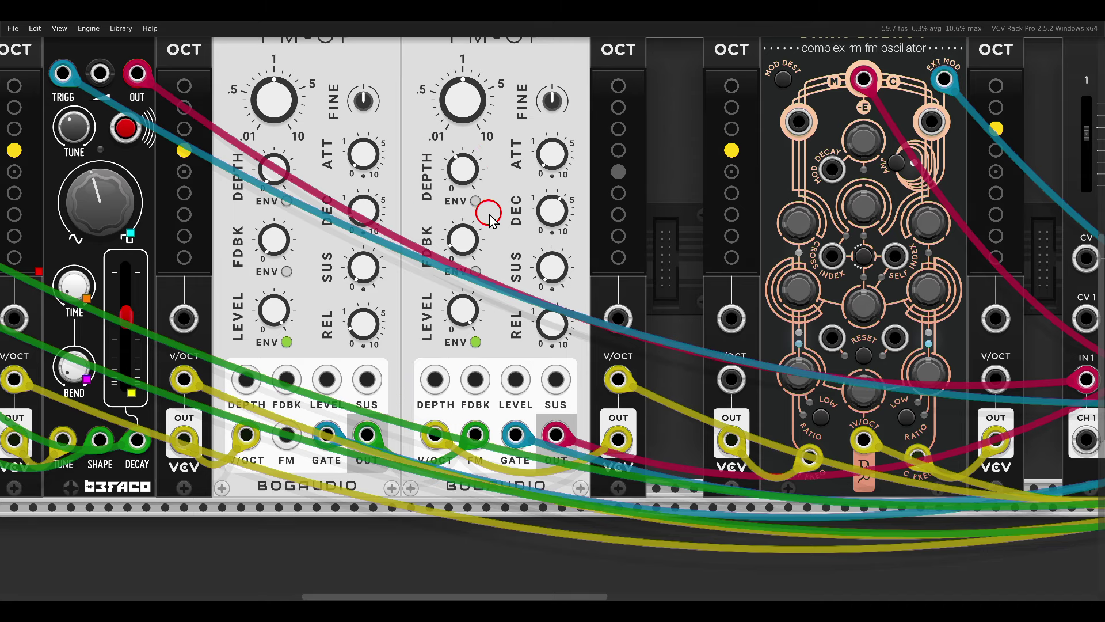
drag(450, 168, 540, 253)
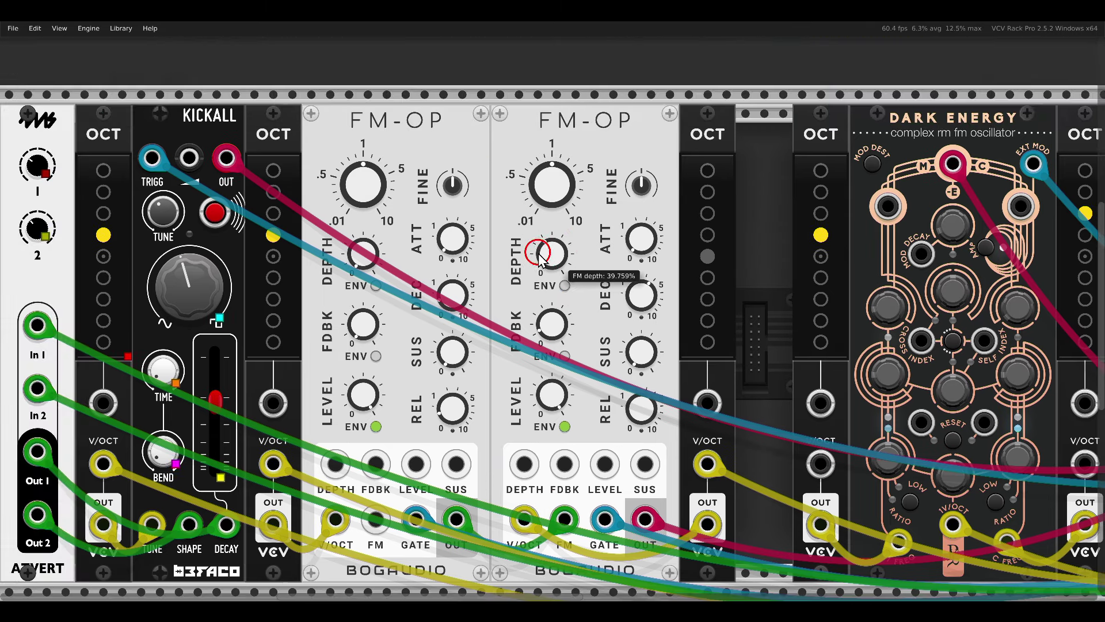
drag(465, 156, 400, 157)
right_click(451, 165)
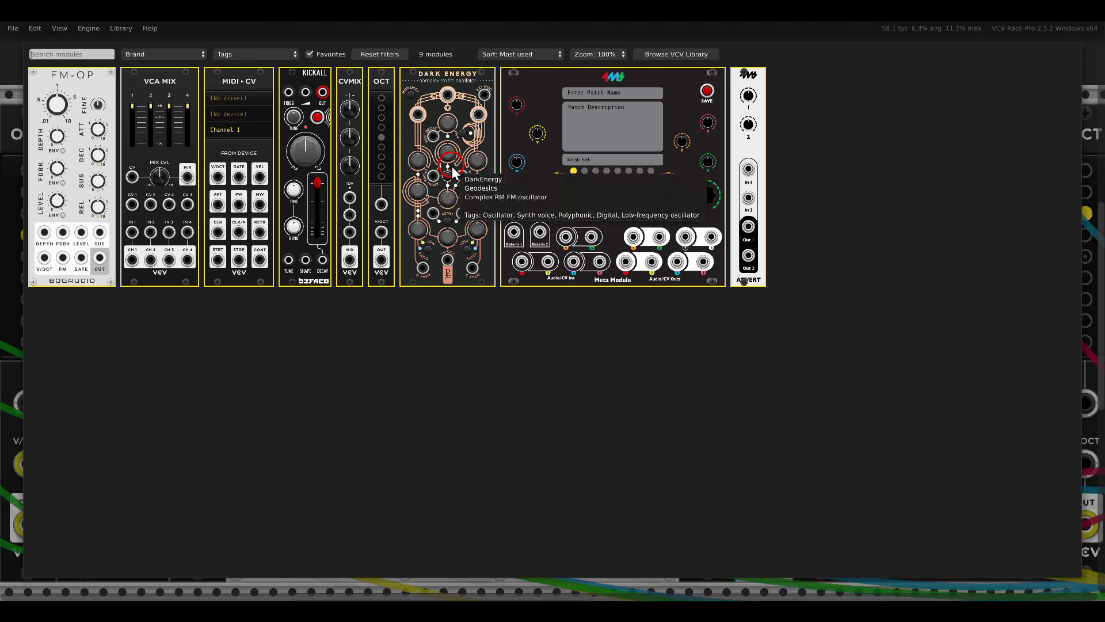
click(354, 103)
drag(426, 147, 458, 173)
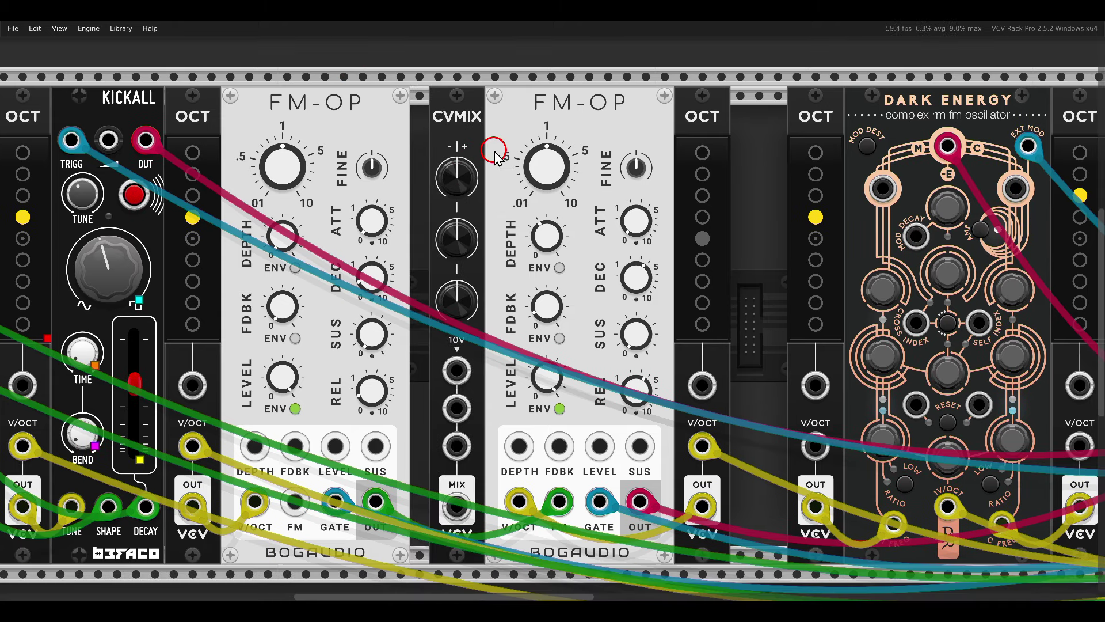
- Patch the CVMIX MIX output to the second FM-OP's DEPTH input and set that FM-OP's FM depth to 100%
drag(456, 506, 515, 452)
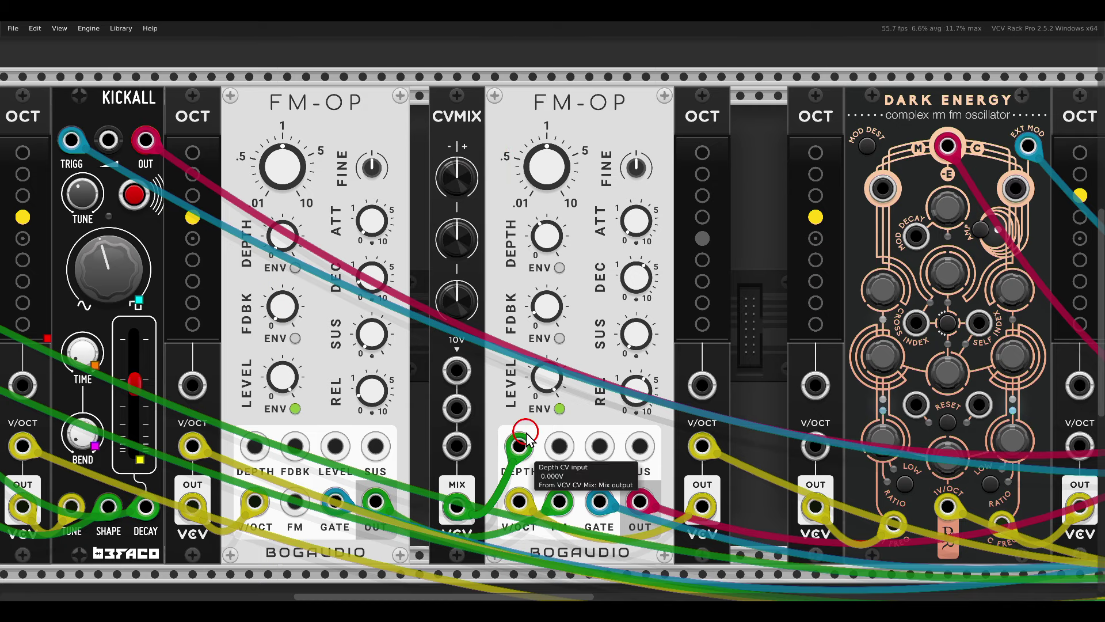
click(549, 244)
drag(549, 244, 522, 113)
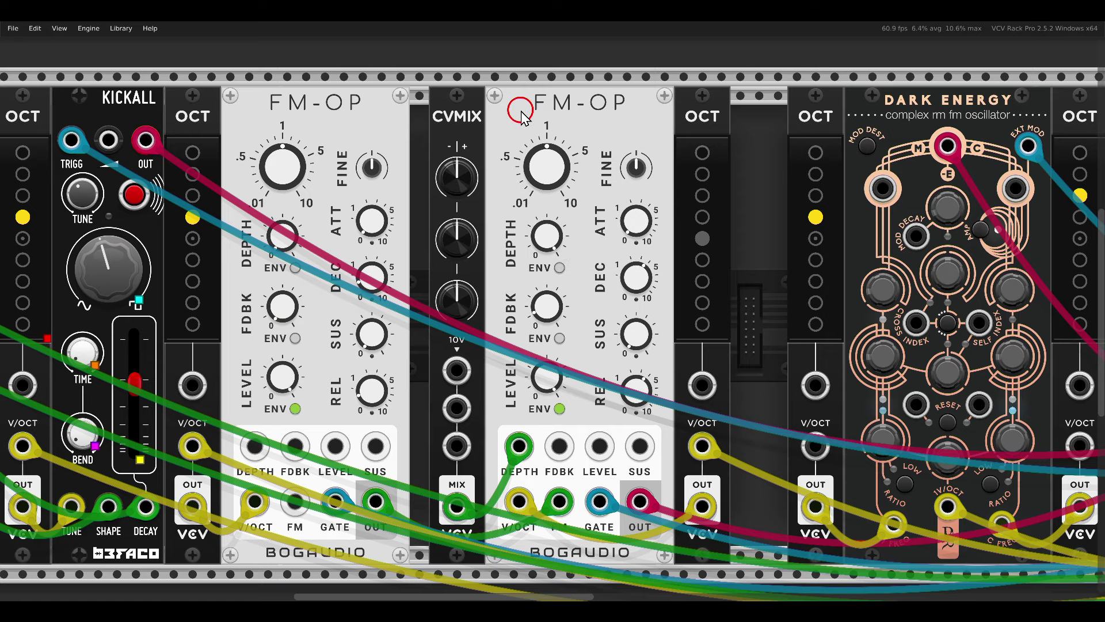
- Patch the MetaModule's fourth Audio/CV input to the first CV input of CVMIX
scroll(704, 364, down, 5)
drag(703, 362, 429, 357)
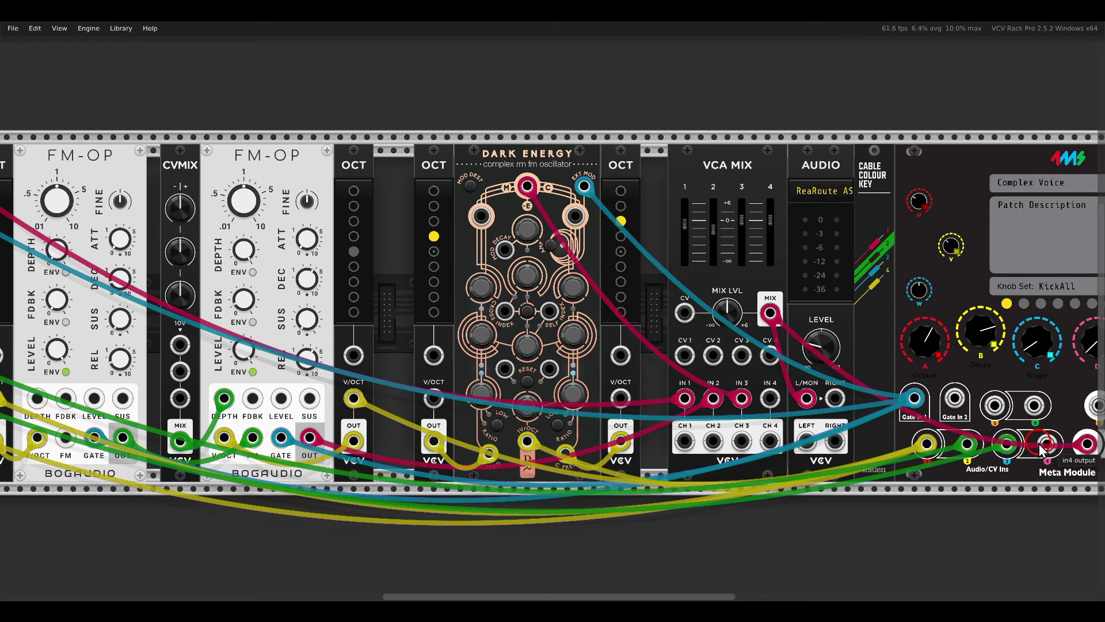
drag(1046, 444, 186, 348)
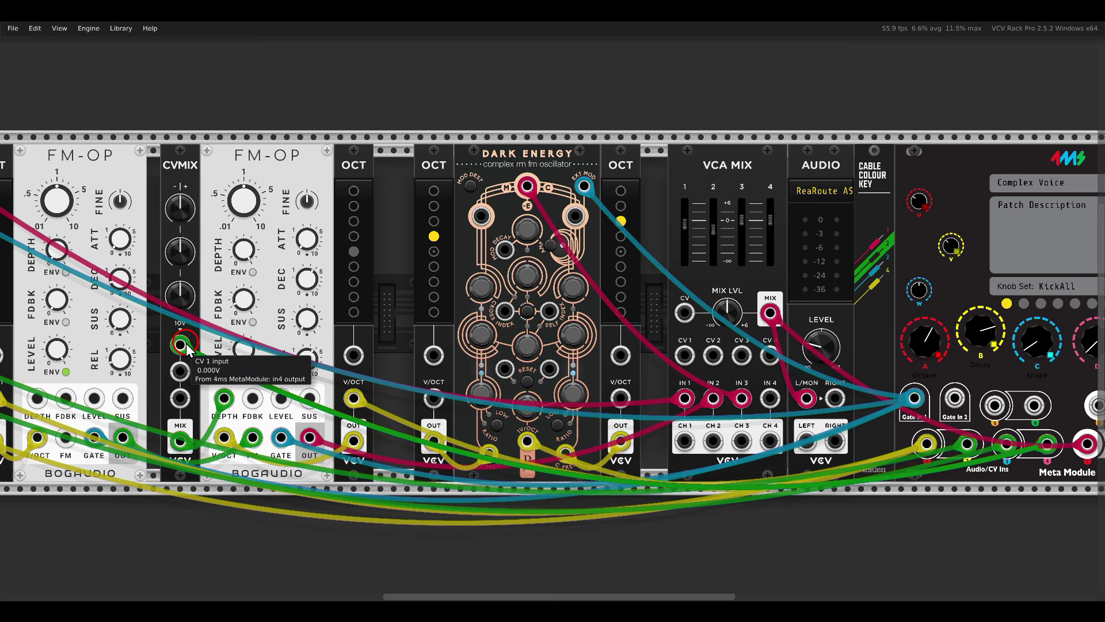
mouse_move(181, 211)
mouse_down()
mouse_move(176, 158)
mouse_move(181, 195)
mouse_up()
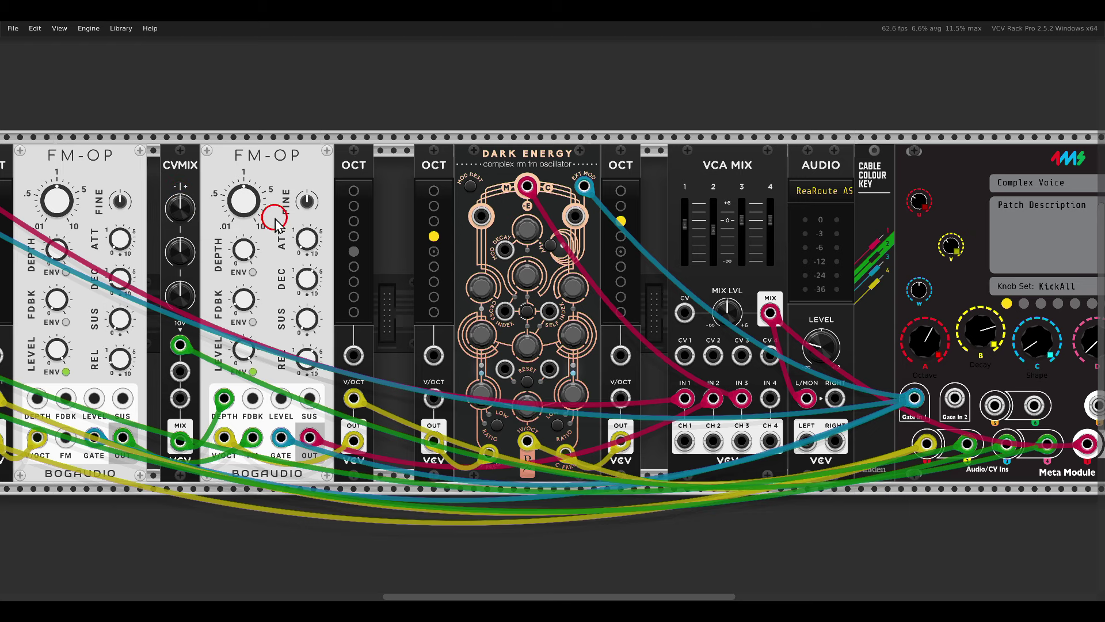
- Switch to the FMOP knob set and map MetaModule knob U to CVMIX level 1, trying the knob's range
click(1023, 303)
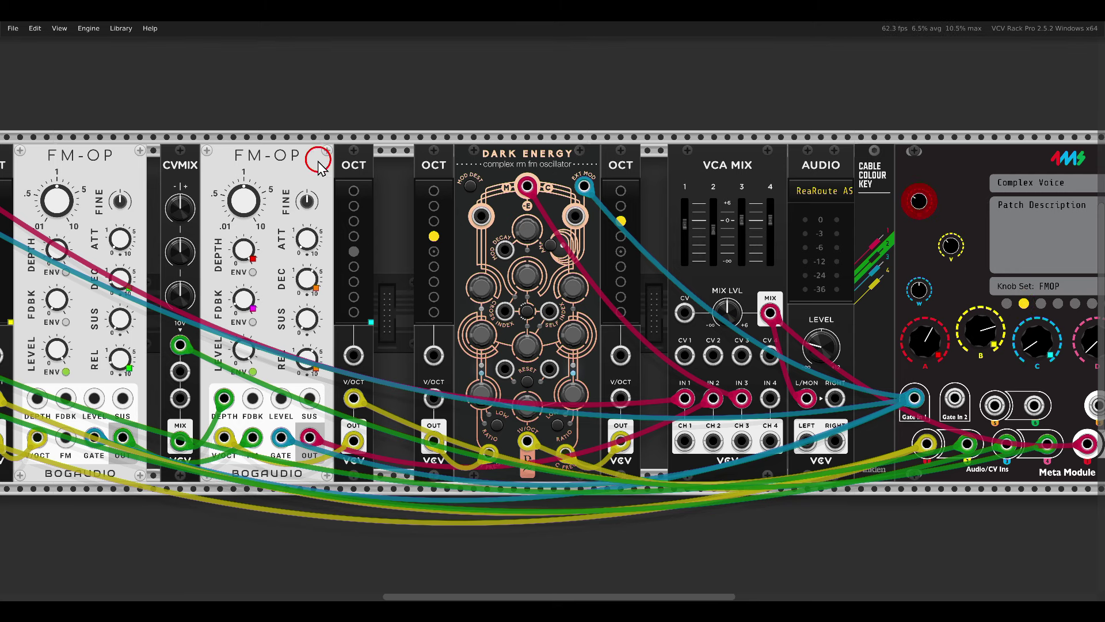
click(181, 211)
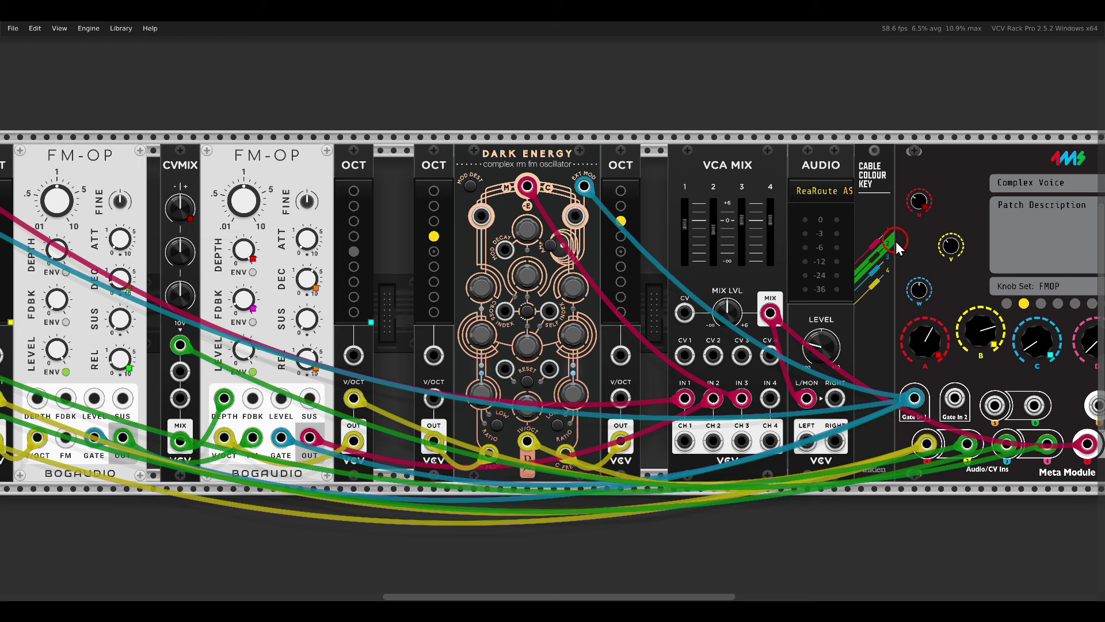
mouse_move(913, 177)
mouse_down()
mouse_move(903, 221)
mouse_move(910, 145)
mouse_move(925, 124)
mouse_move(919, 252)
mouse_move(925, 75)
mouse_move(919, 131)
mouse_move(913, 81)
mouse_move(912, 245)
mouse_move(909, 134)
mouse_move(912, 197)
mouse_up()
- Set the minimum of knob U's CVMIX level 1 mapping to about 50% and try the knob again
right_click(917, 202)
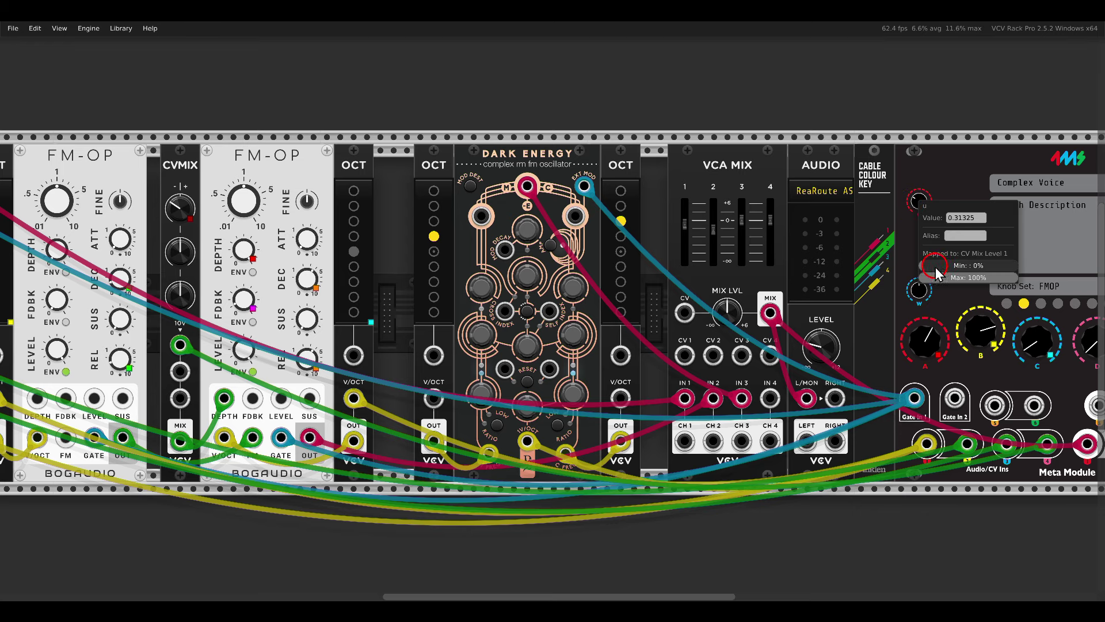
drag(936, 274, 991, 275)
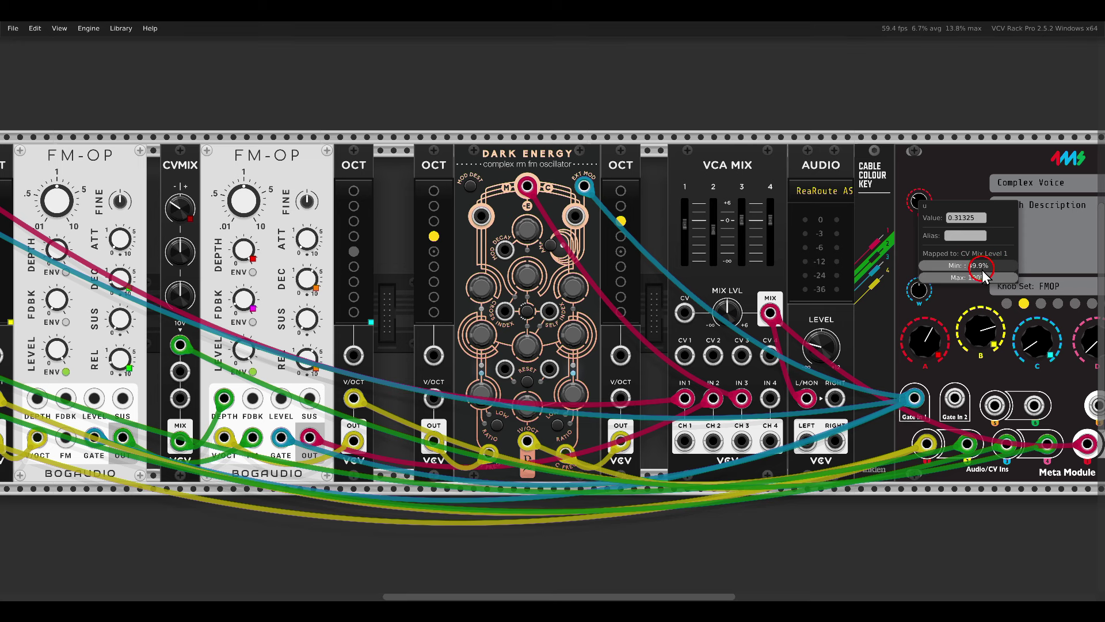
click(952, 181)
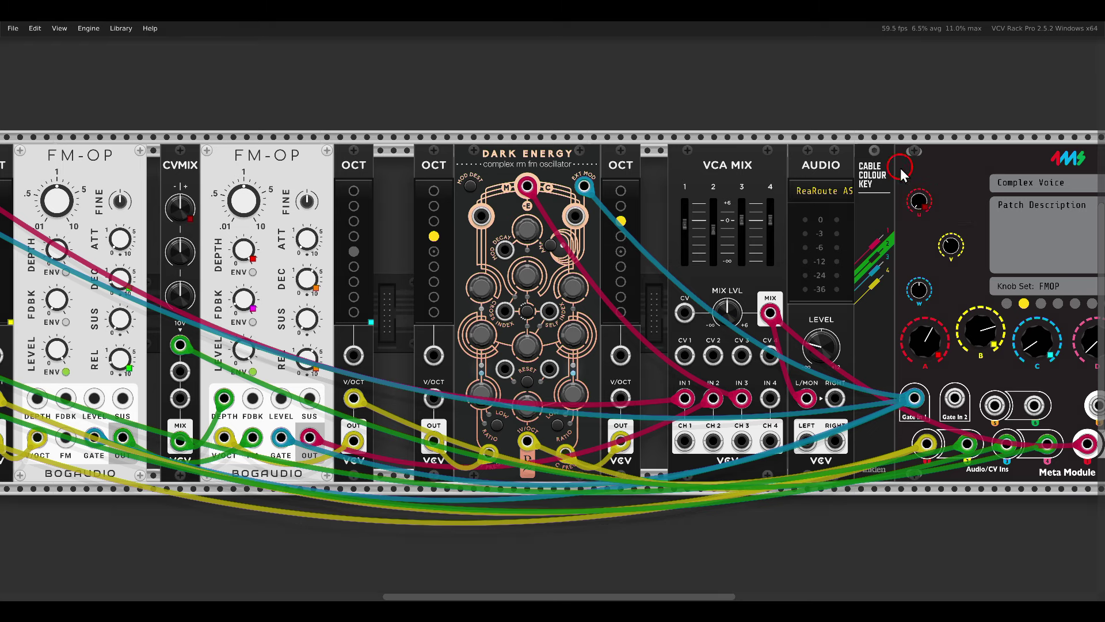
click(919, 208)
click(180, 206)
drag(901, 180, 900, 140)
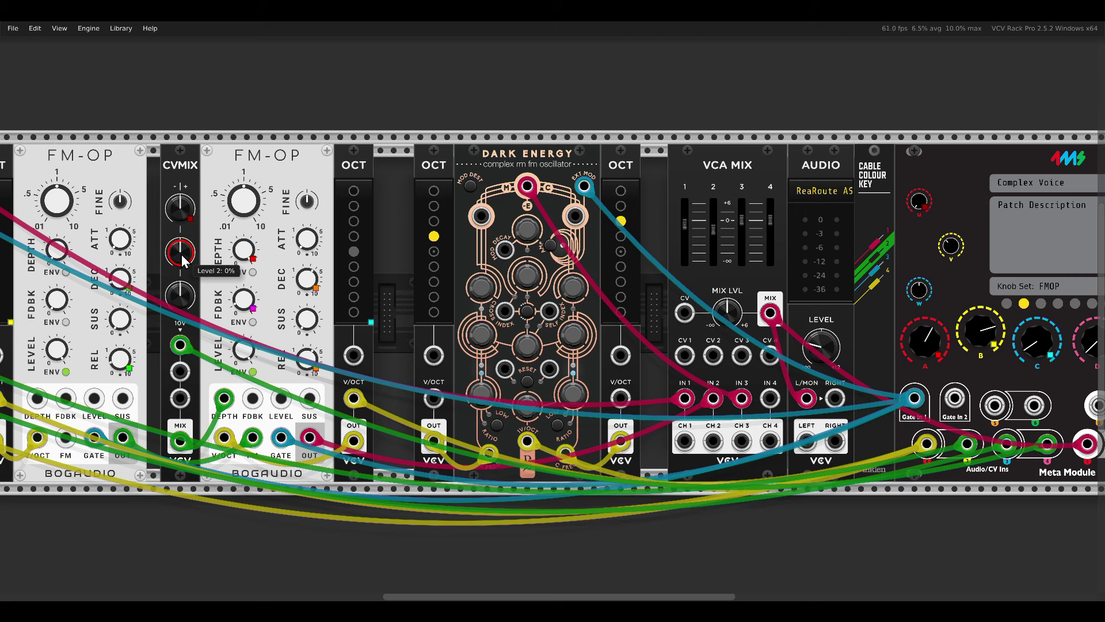
click(157, 337)
drag(155, 354, 204, 390)
mouse_move(146, 231)
mouse_down()
mouse_move(215, 282)
mouse_move(179, 245)
mouse_move(176, 204)
mouse_move(168, 253)
mouse_move(166, 195)
mouse_move(164, 266)
mouse_move(161, 167)
mouse_move(163, 233)
mouse_move(163, 215)
mouse_move(178, 253)
mouse_up()
- Unmap the second FM-OP's FM depth, map MetaModule knob A to CVMIX level 2 instead, and try turning knob A
right_click(246, 255)
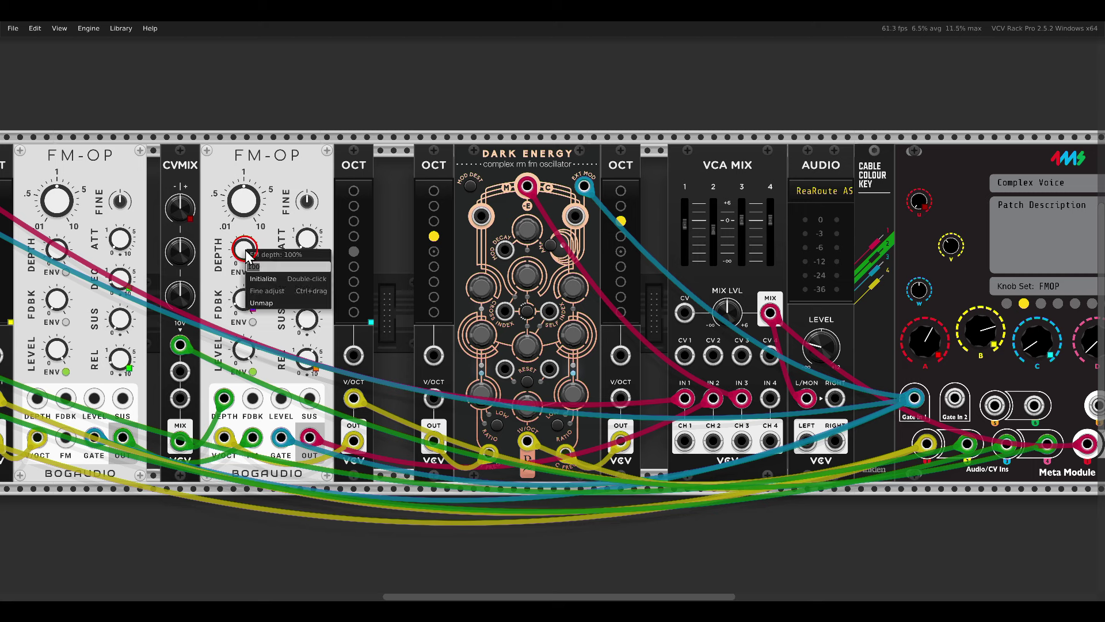
click(254, 303)
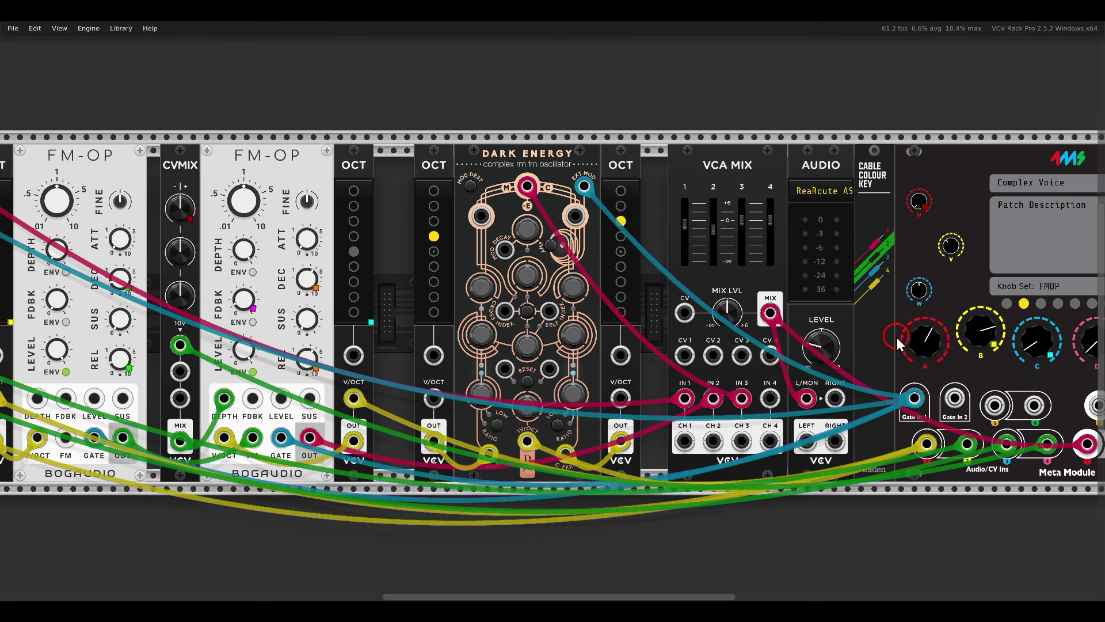
click(935, 339)
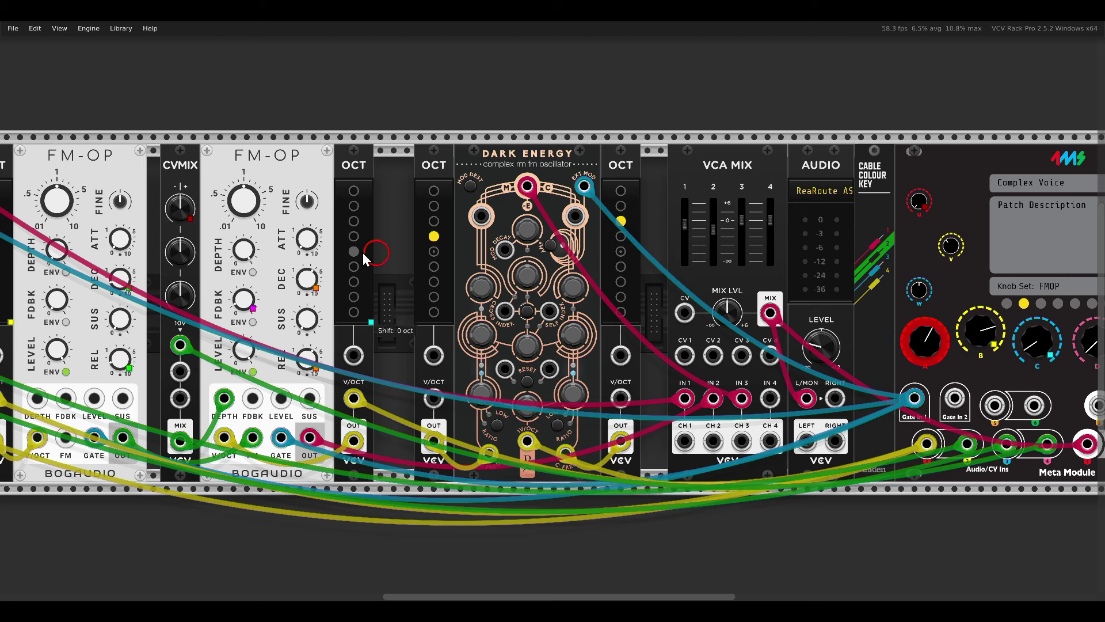
click(180, 257)
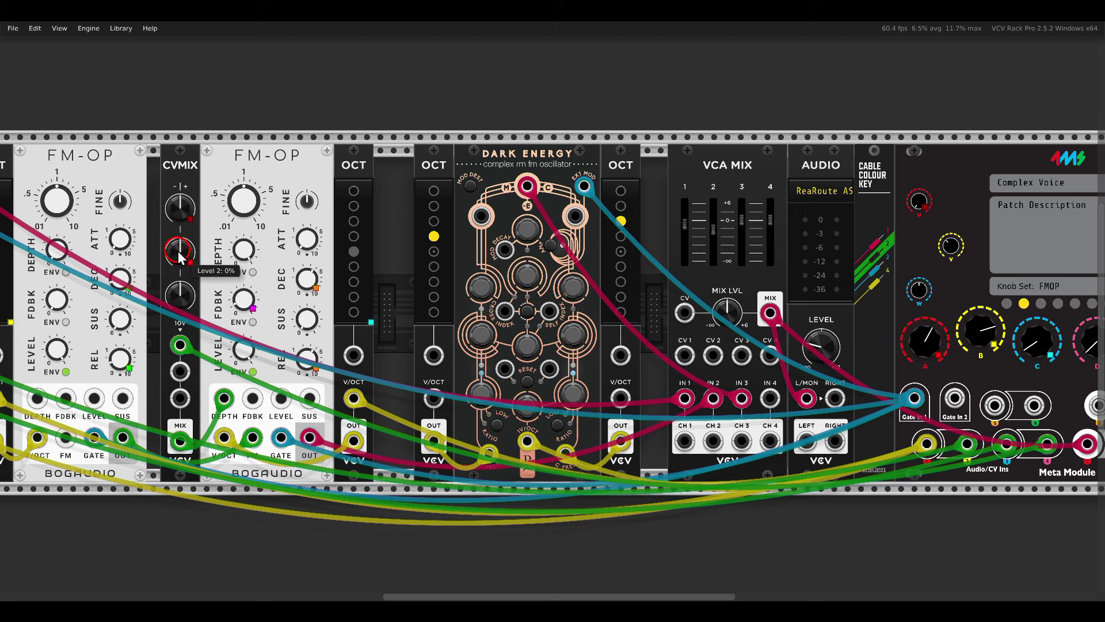
mouse_move(926, 345)
mouse_down()
mouse_move(918, 292)
mouse_move(919, 363)
mouse_move(919, 240)
mouse_move(924, 328)
mouse_up()
- Set the minimum of knob A's CVMIX level 2 mapping to 50%, then turn knob A down to zero
right_click(923, 340)
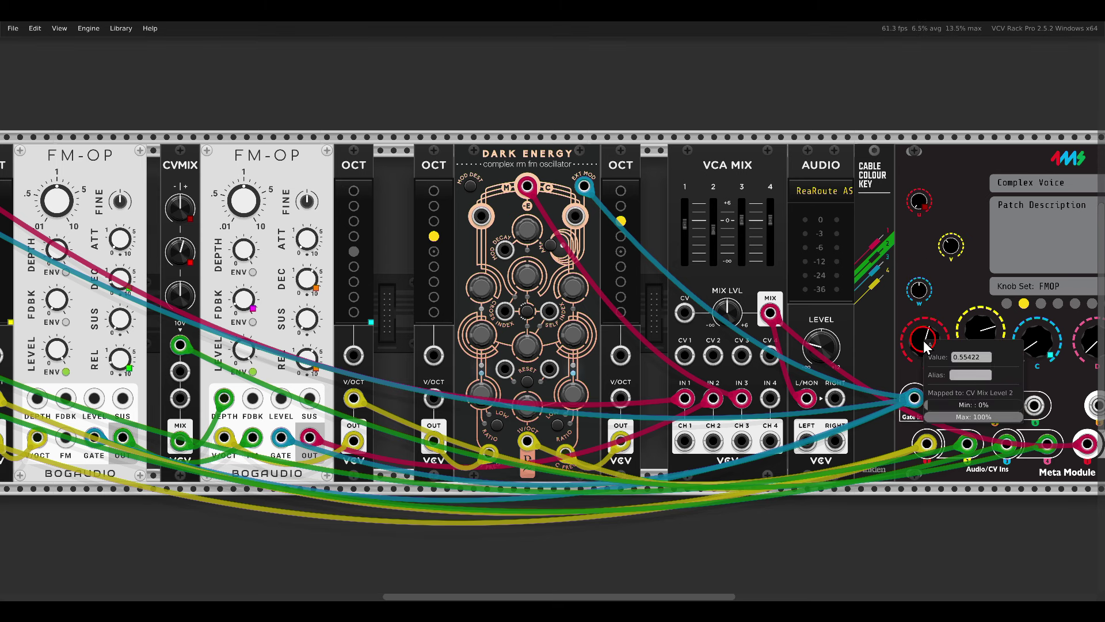
drag(941, 406, 1034, 420)
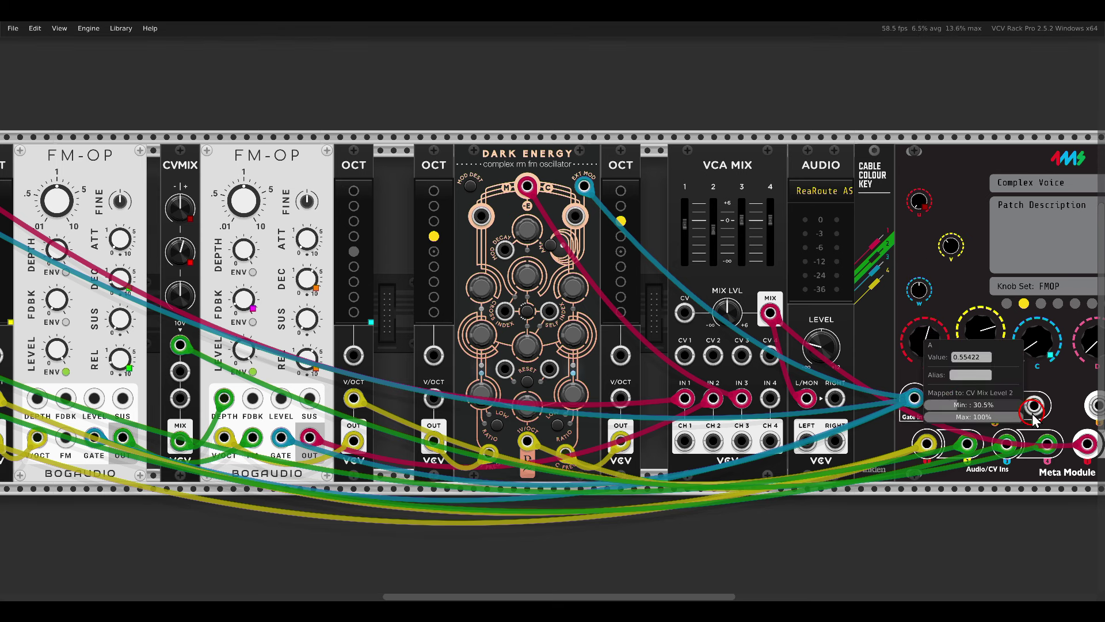
drag(936, 412, 982, 415)
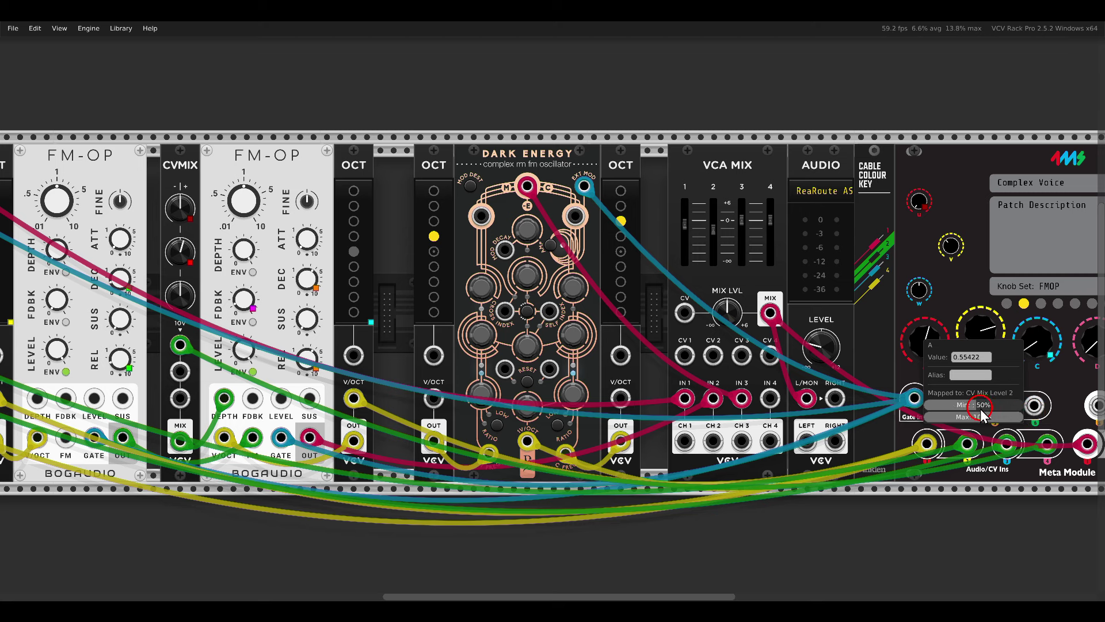
click(949, 305)
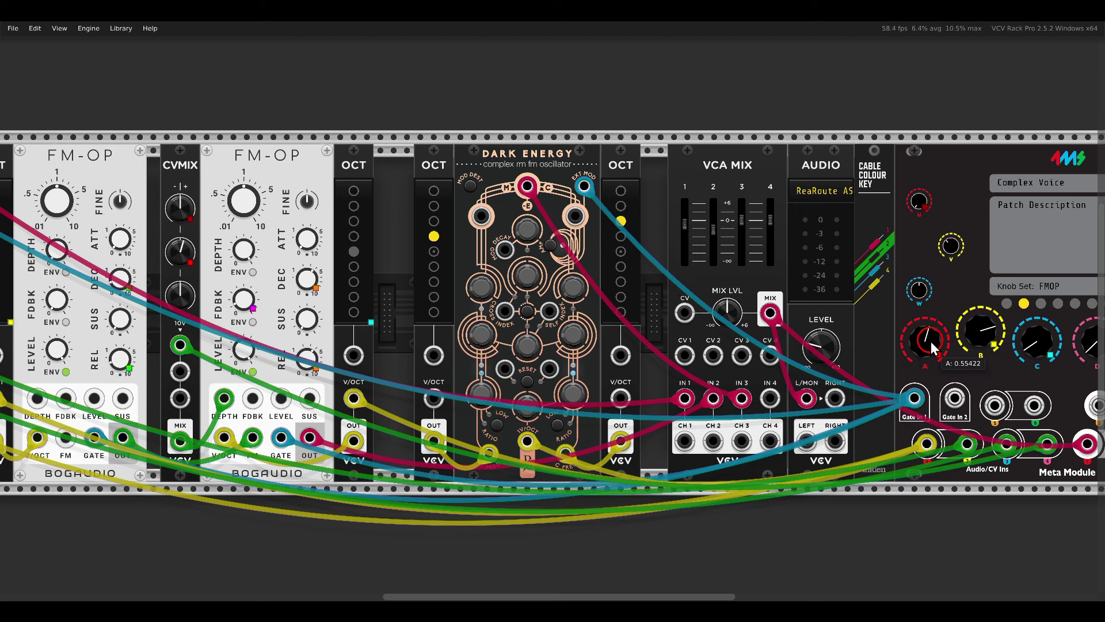
drag(928, 340, 934, 417)
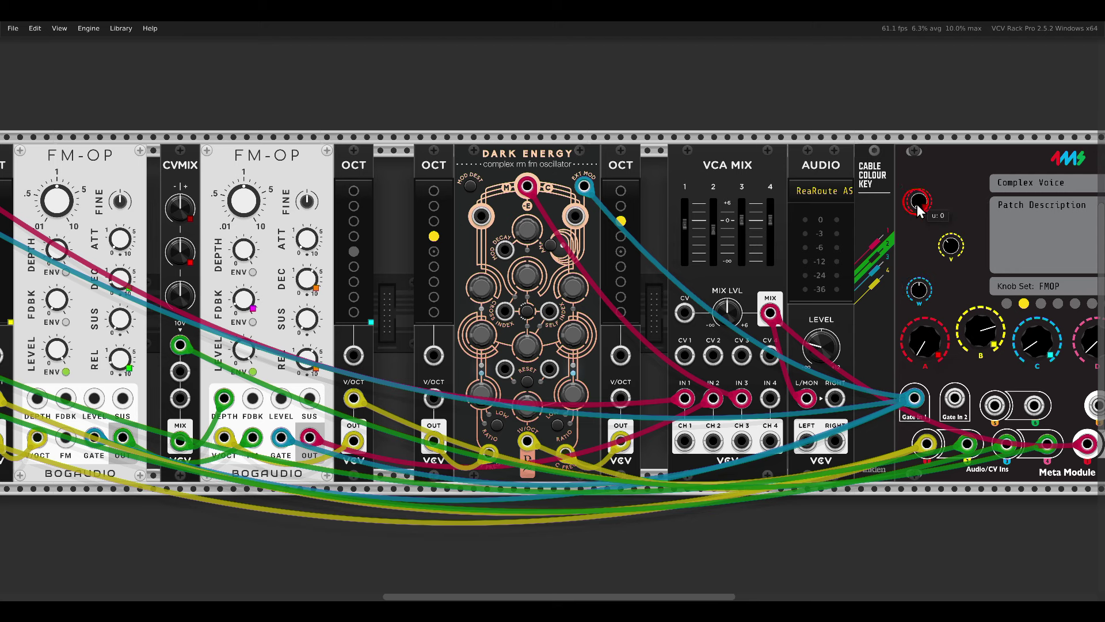
mouse_move(918, 211)
mouse_down()
mouse_move(917, 121)
mouse_move(923, 226)
mouse_up()
- Patch the MetaModule's fifth and sixth Audio/CV inputs to Dark Energy's cross index and self index CV inputs
drag(854, 171, 746, 167)
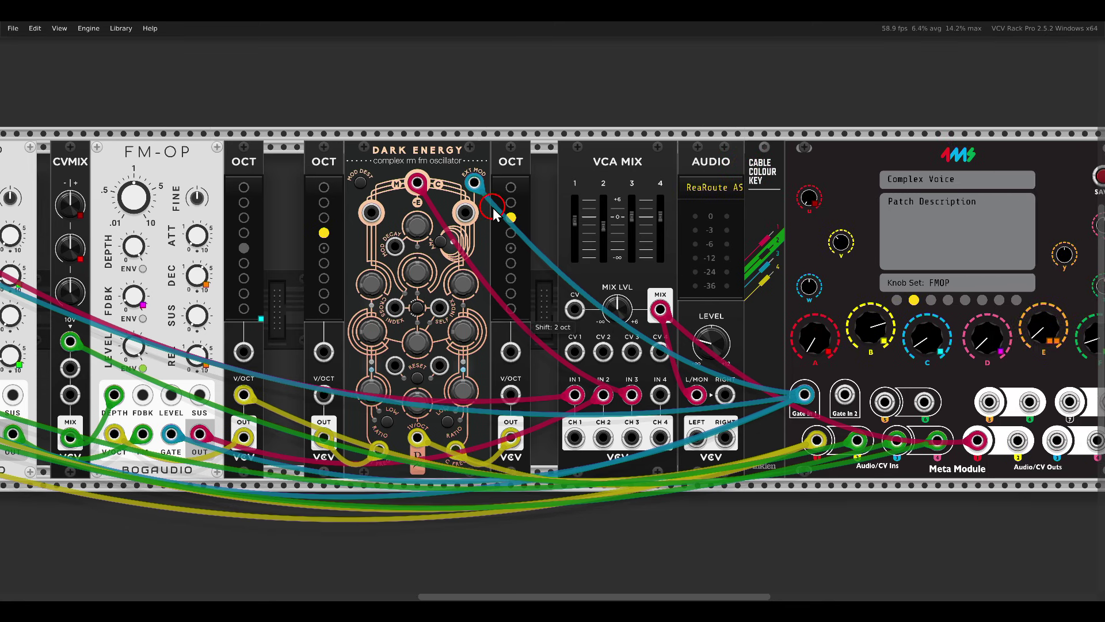
drag(885, 406, 395, 307)
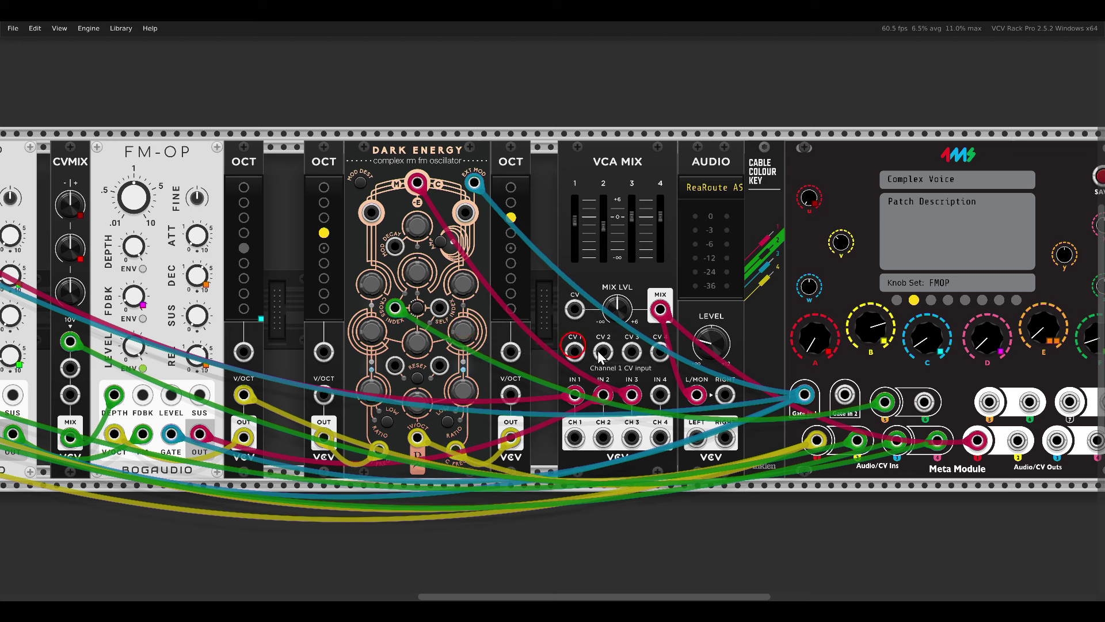
drag(924, 401, 438, 316)
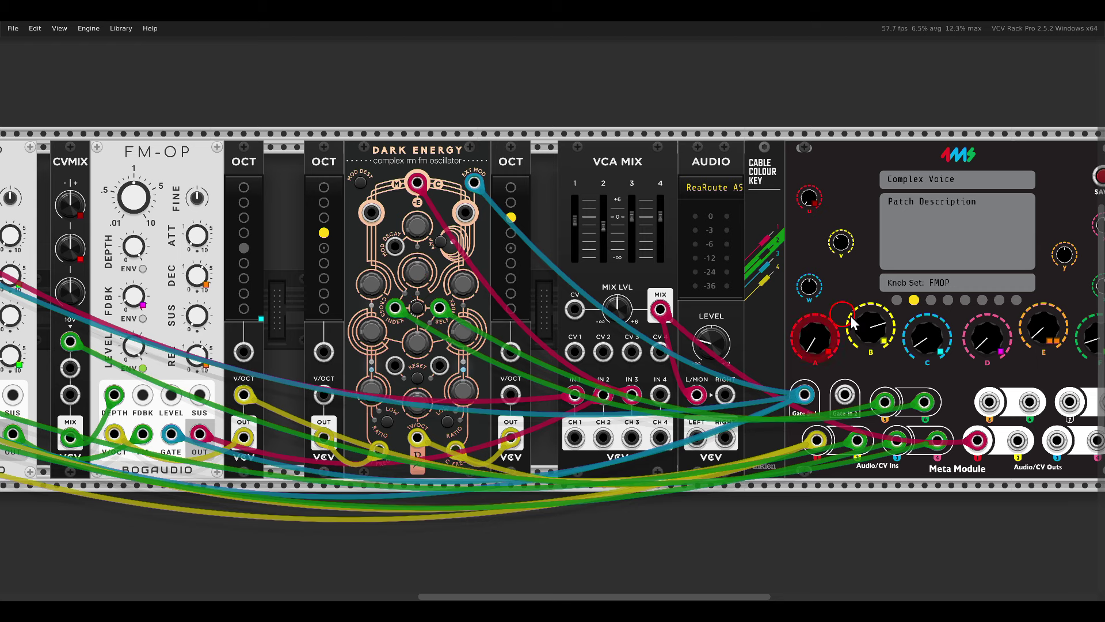
- In the Dark Energy knob set, map MetaModule knobs U and V to Dark Energy's centre knobs just above and below the index CV inputs
click(931, 300)
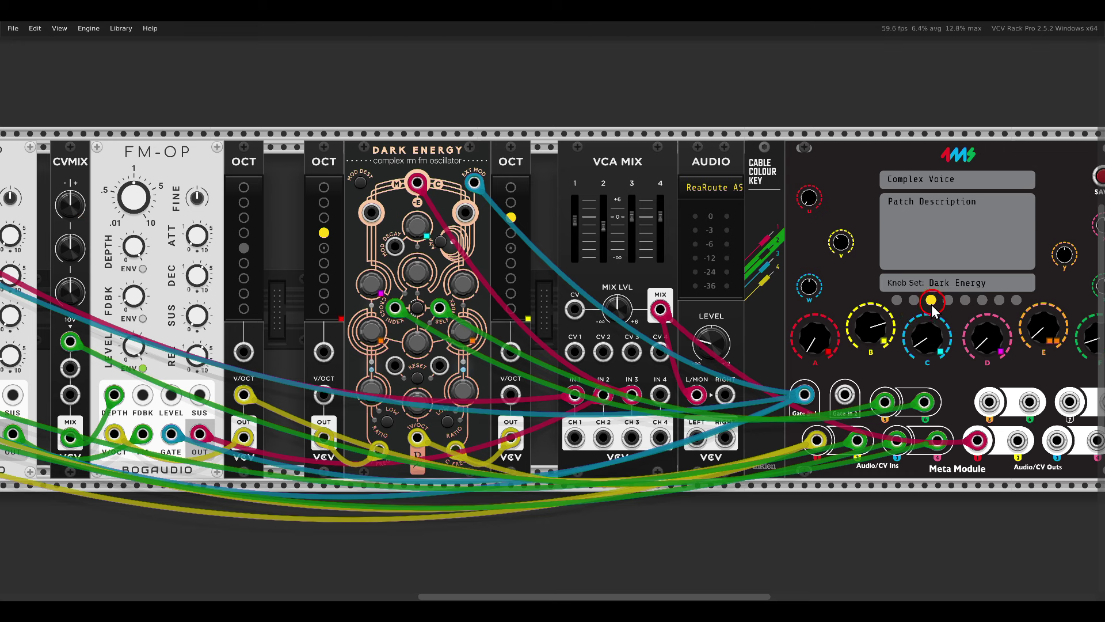
click(797, 198)
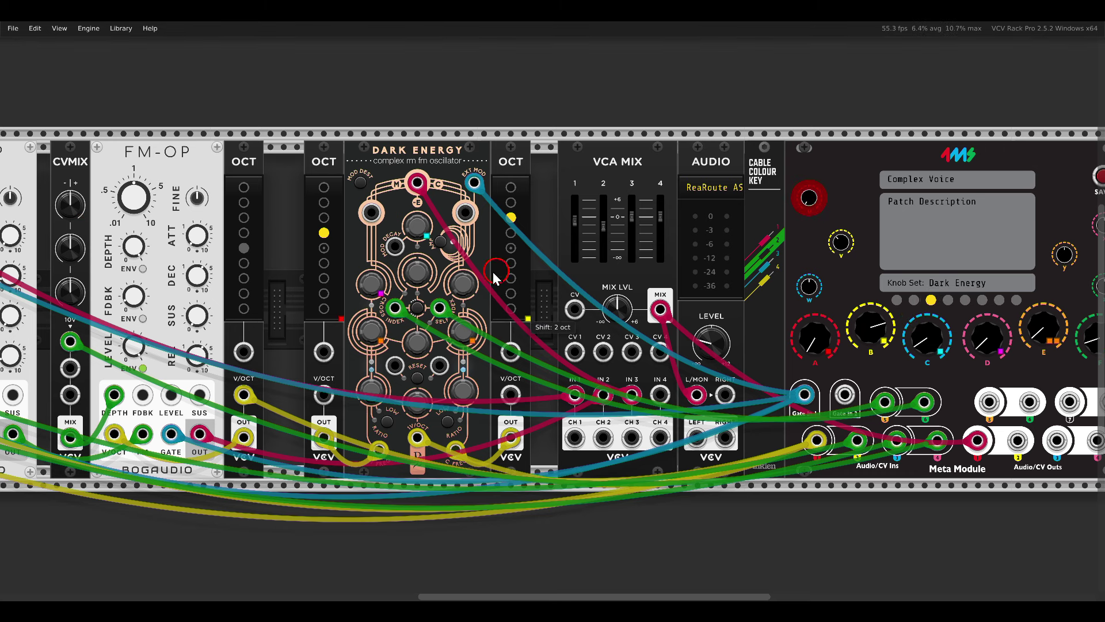
click(418, 274)
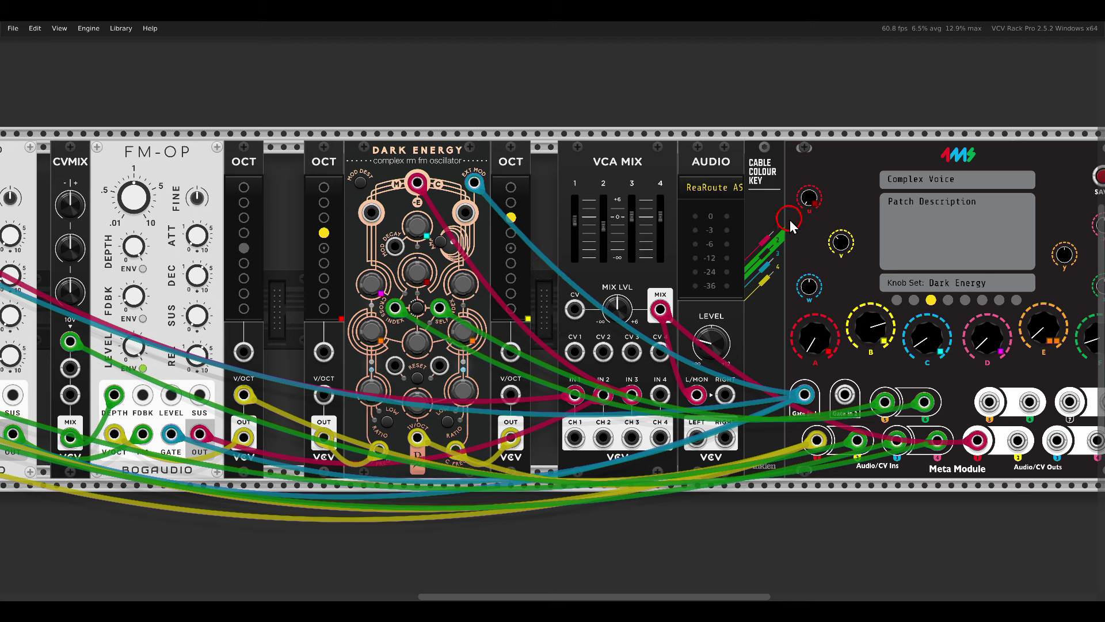
click(841, 242)
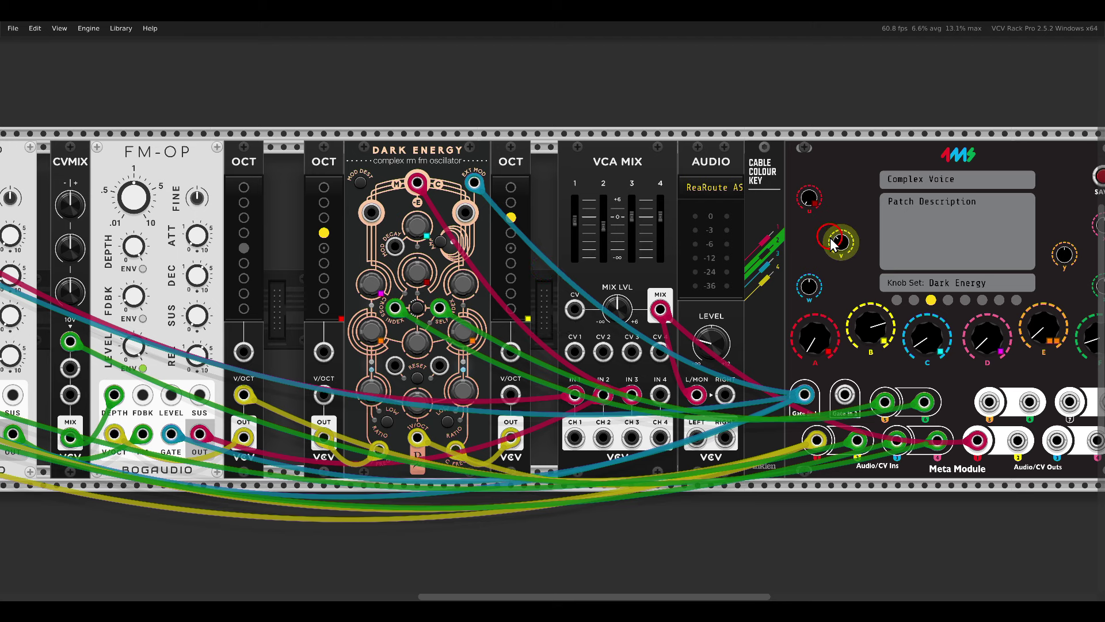
click(420, 343)
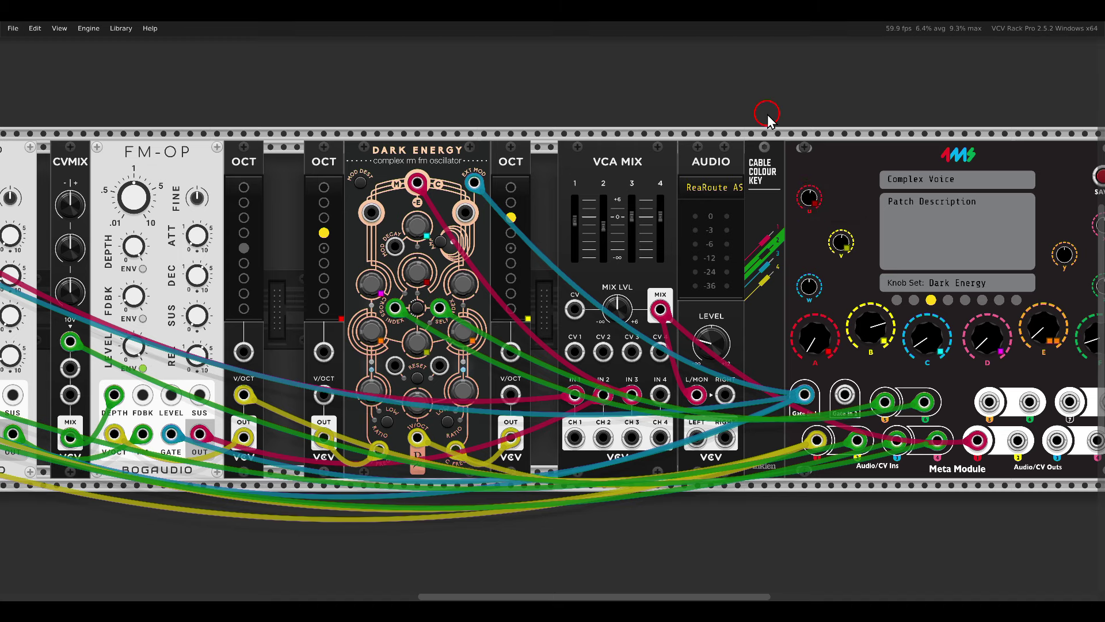
- Patch the Kickall, second FM-OP and Dark Energy audio outputs to MetaModule outs 2, 3 and 4 with red cables
scroll(768, 115, down, 3)
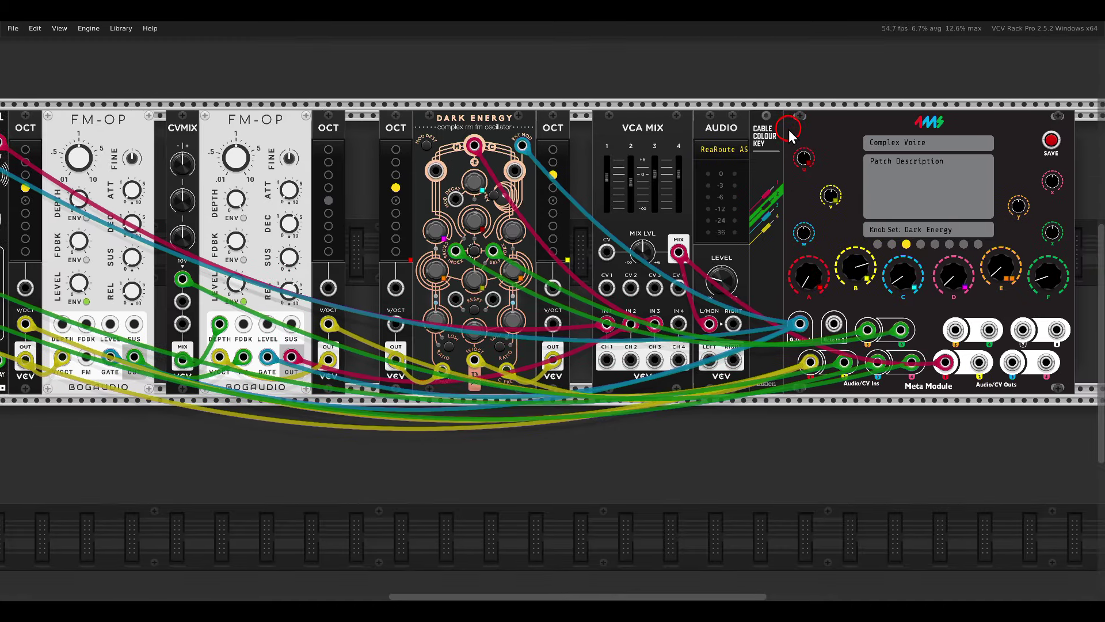
scroll(790, 135, down, 2)
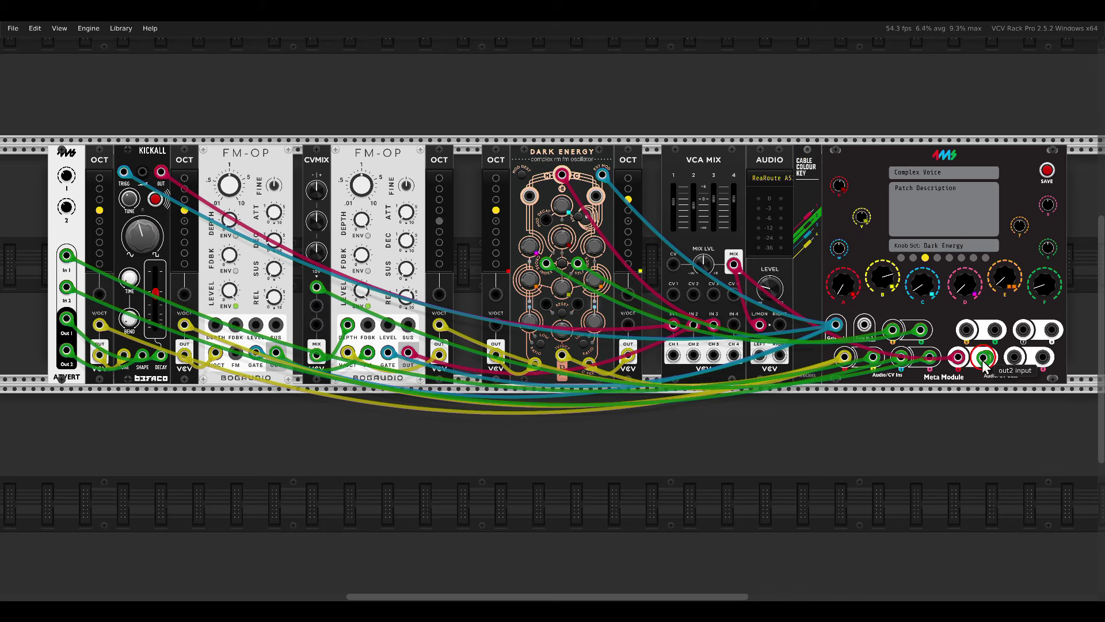
drag(983, 359, 161, 171)
key(1)
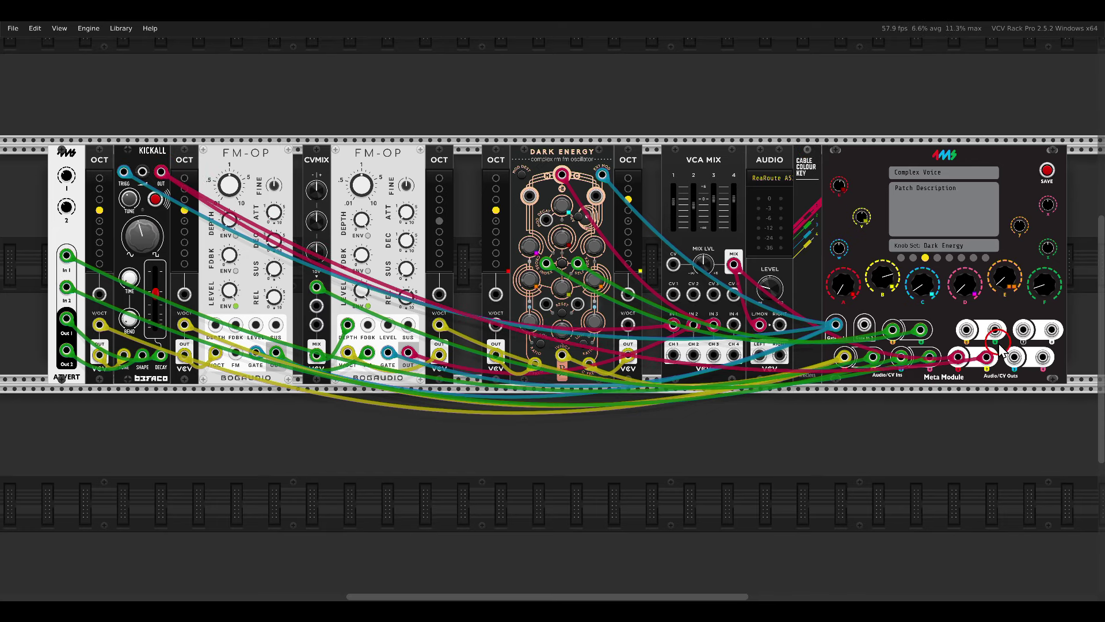
drag(1015, 357, 436, 366)
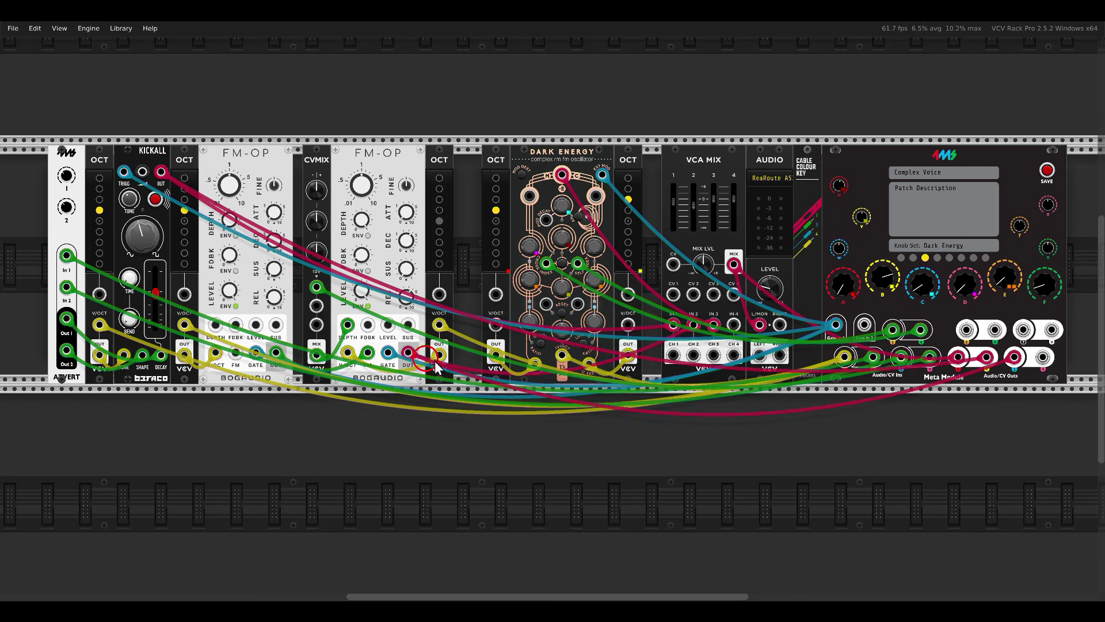
drag(1043, 357, 565, 179)
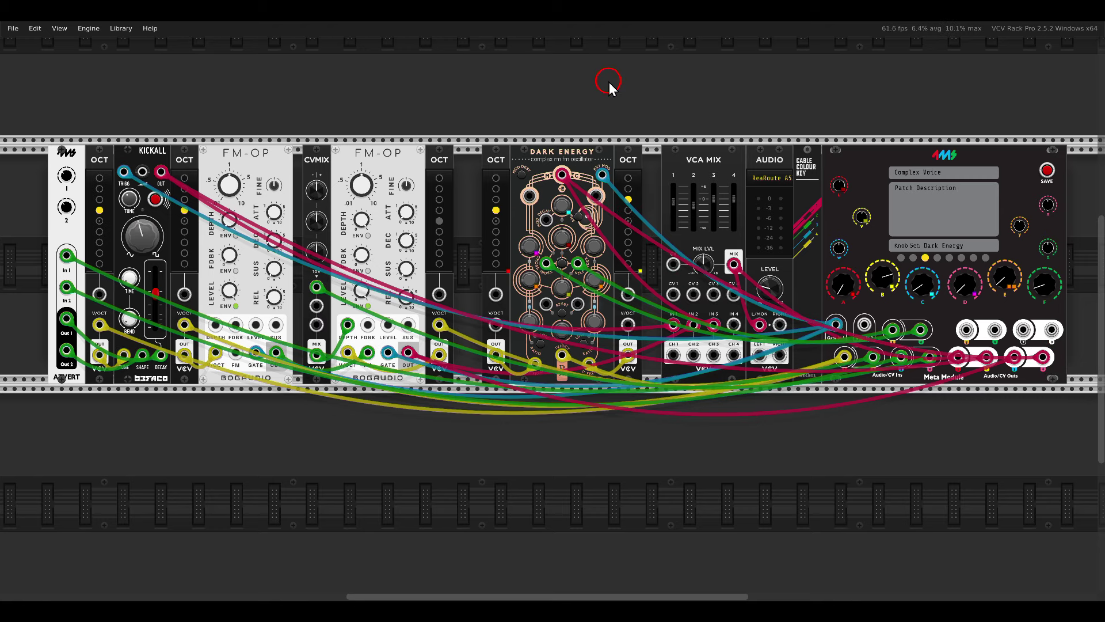
scroll(863, 296, right, 3)
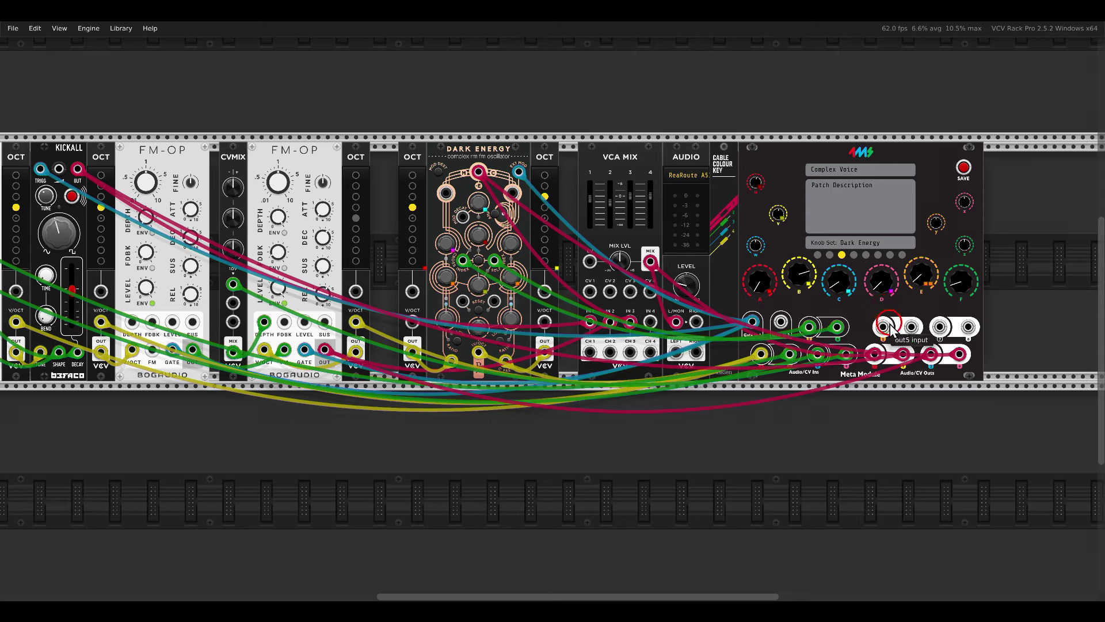
drag(880, 332, 976, 380)
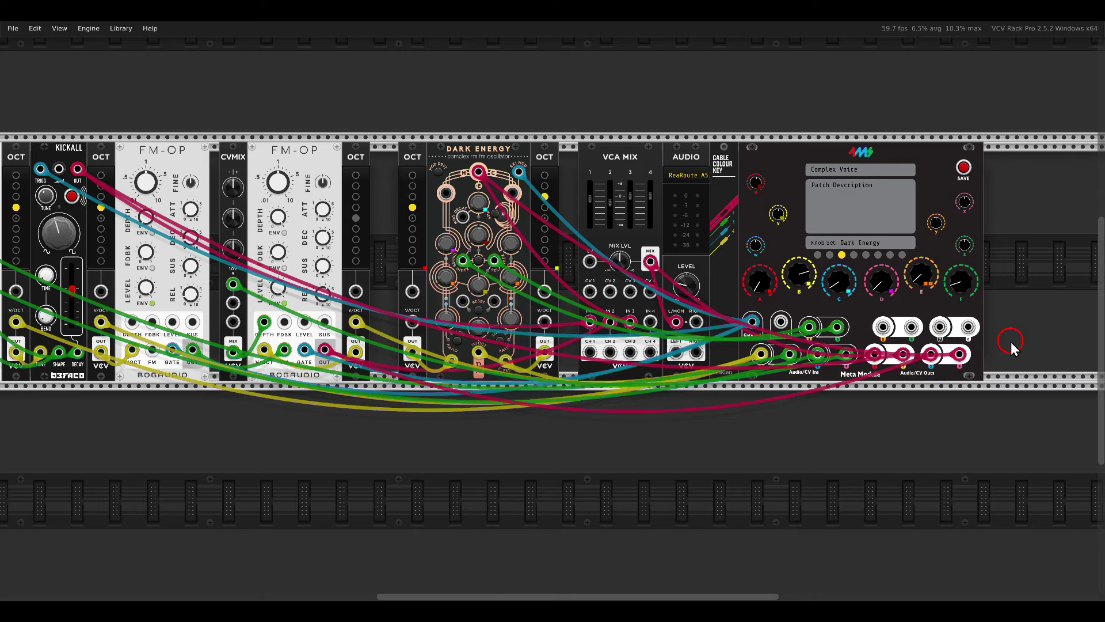
scroll(1010, 342, up, 5)
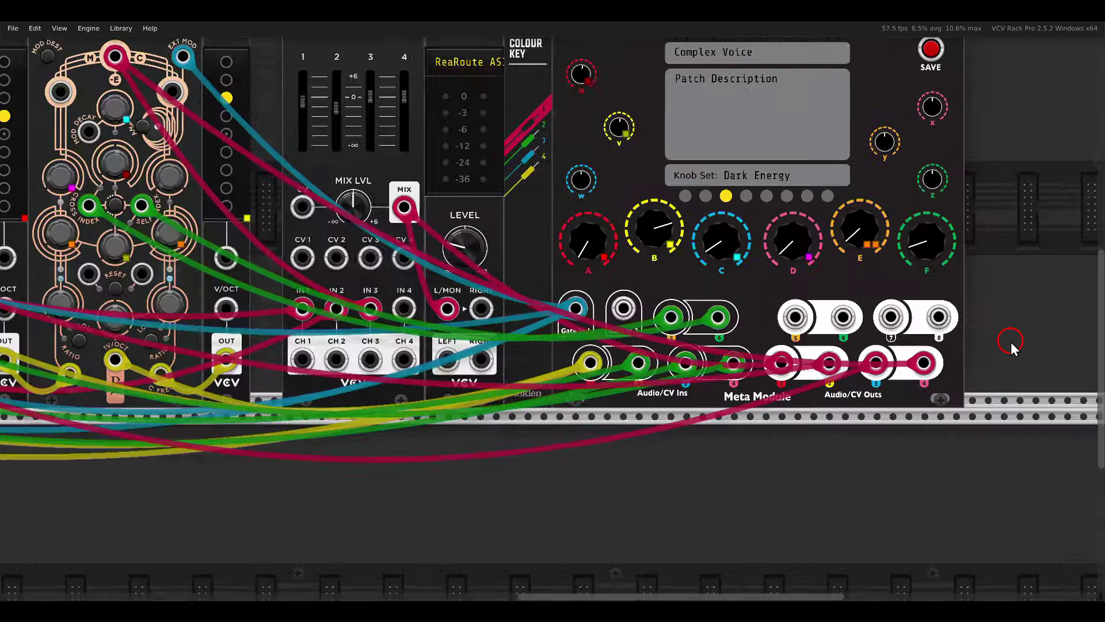